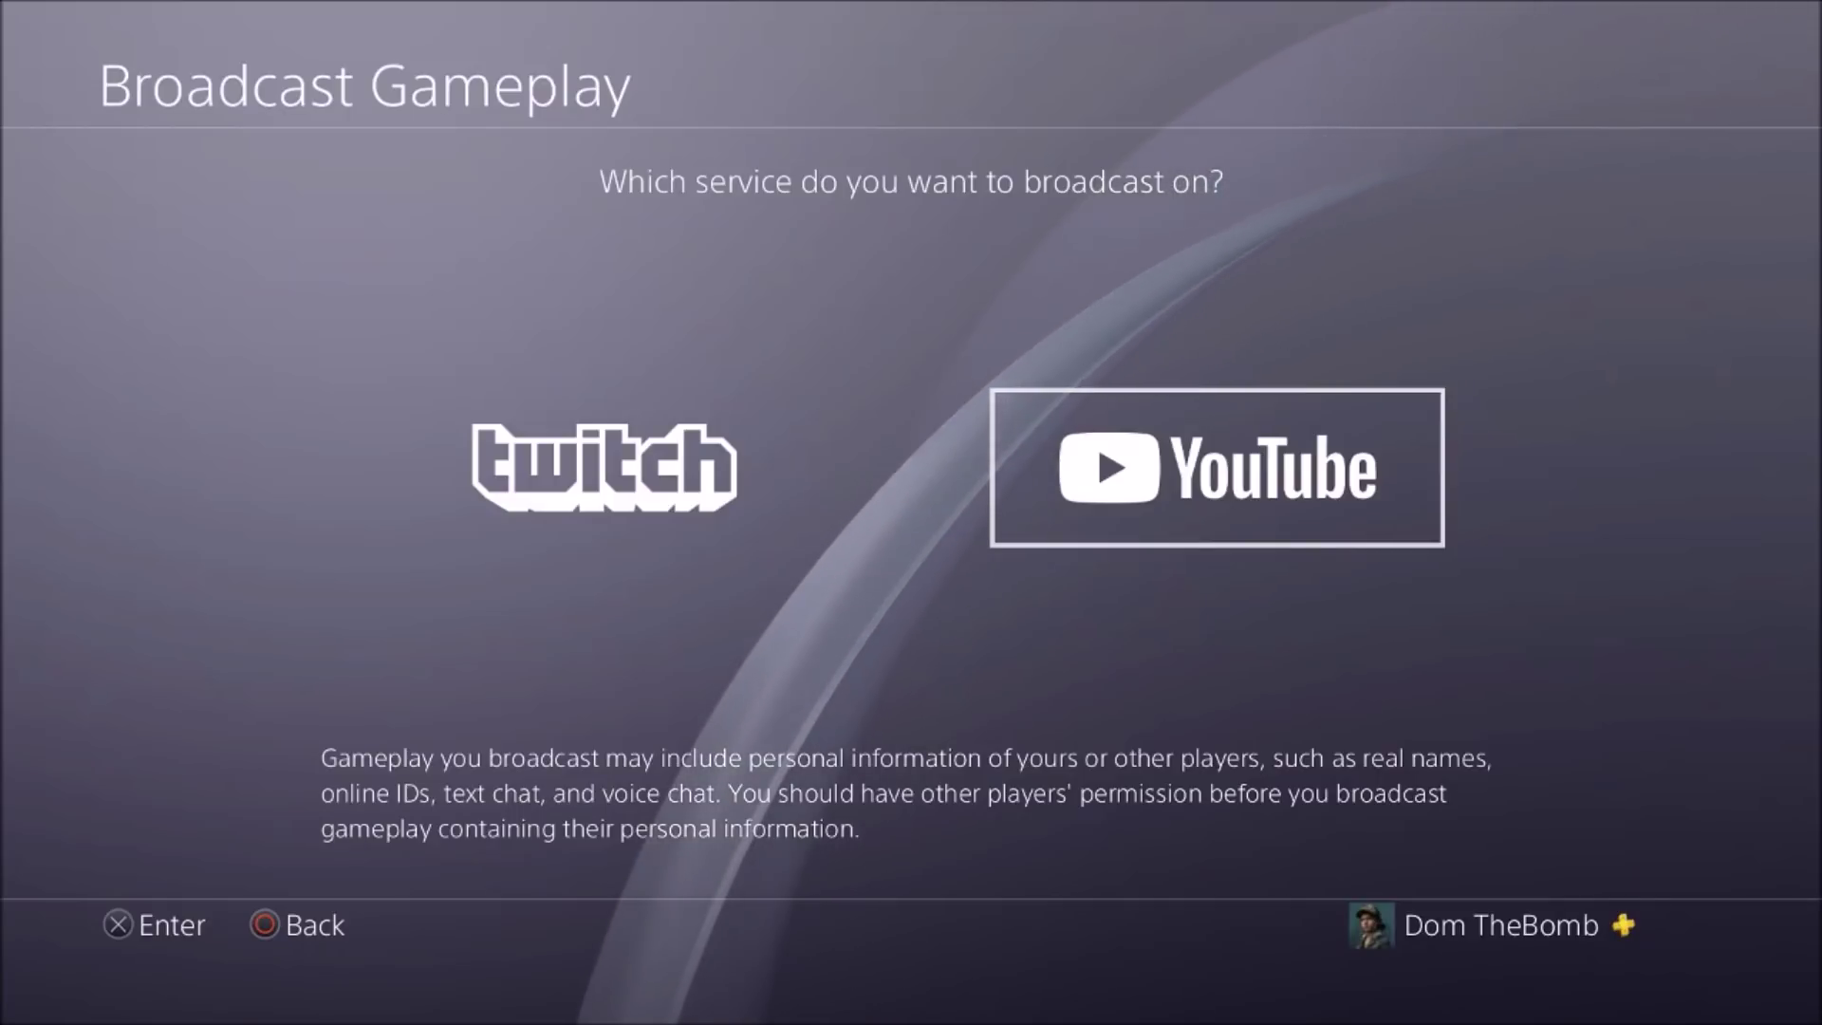
- Compare Twitch and YouTube, then pick YouTube as the broadcast service
key(Left)
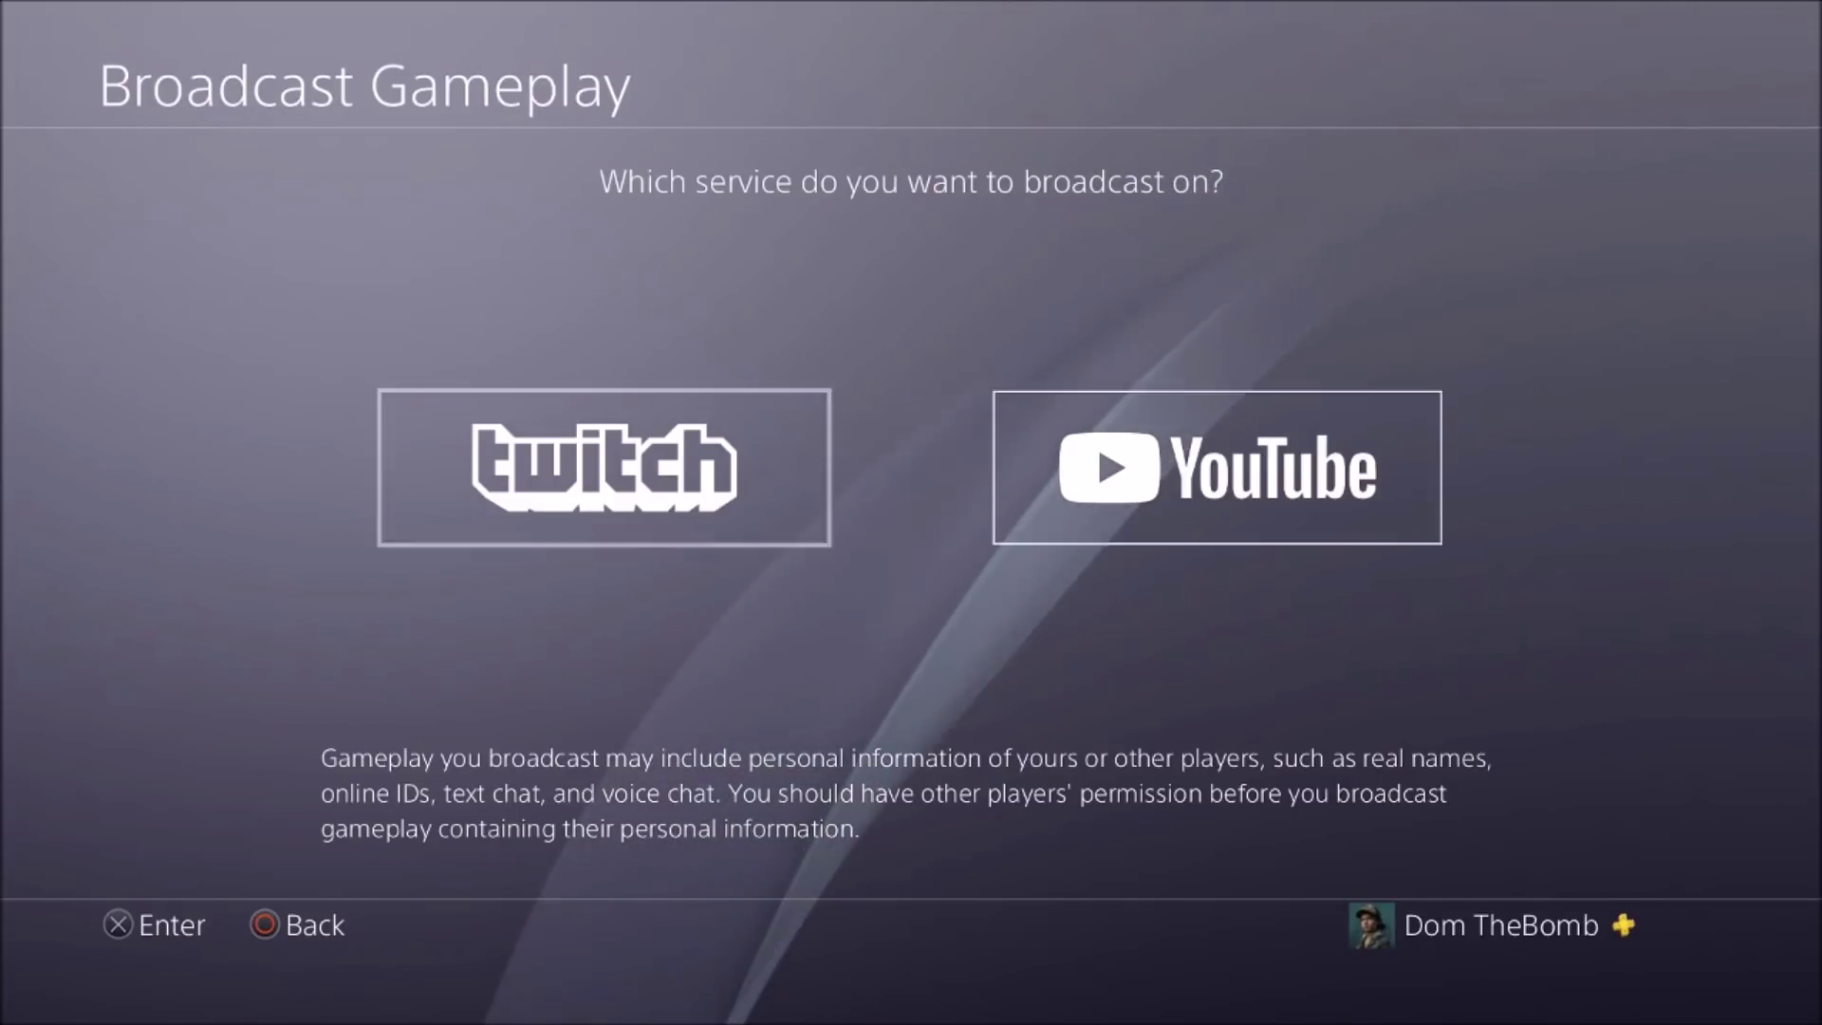
key(Right)
key(Left)
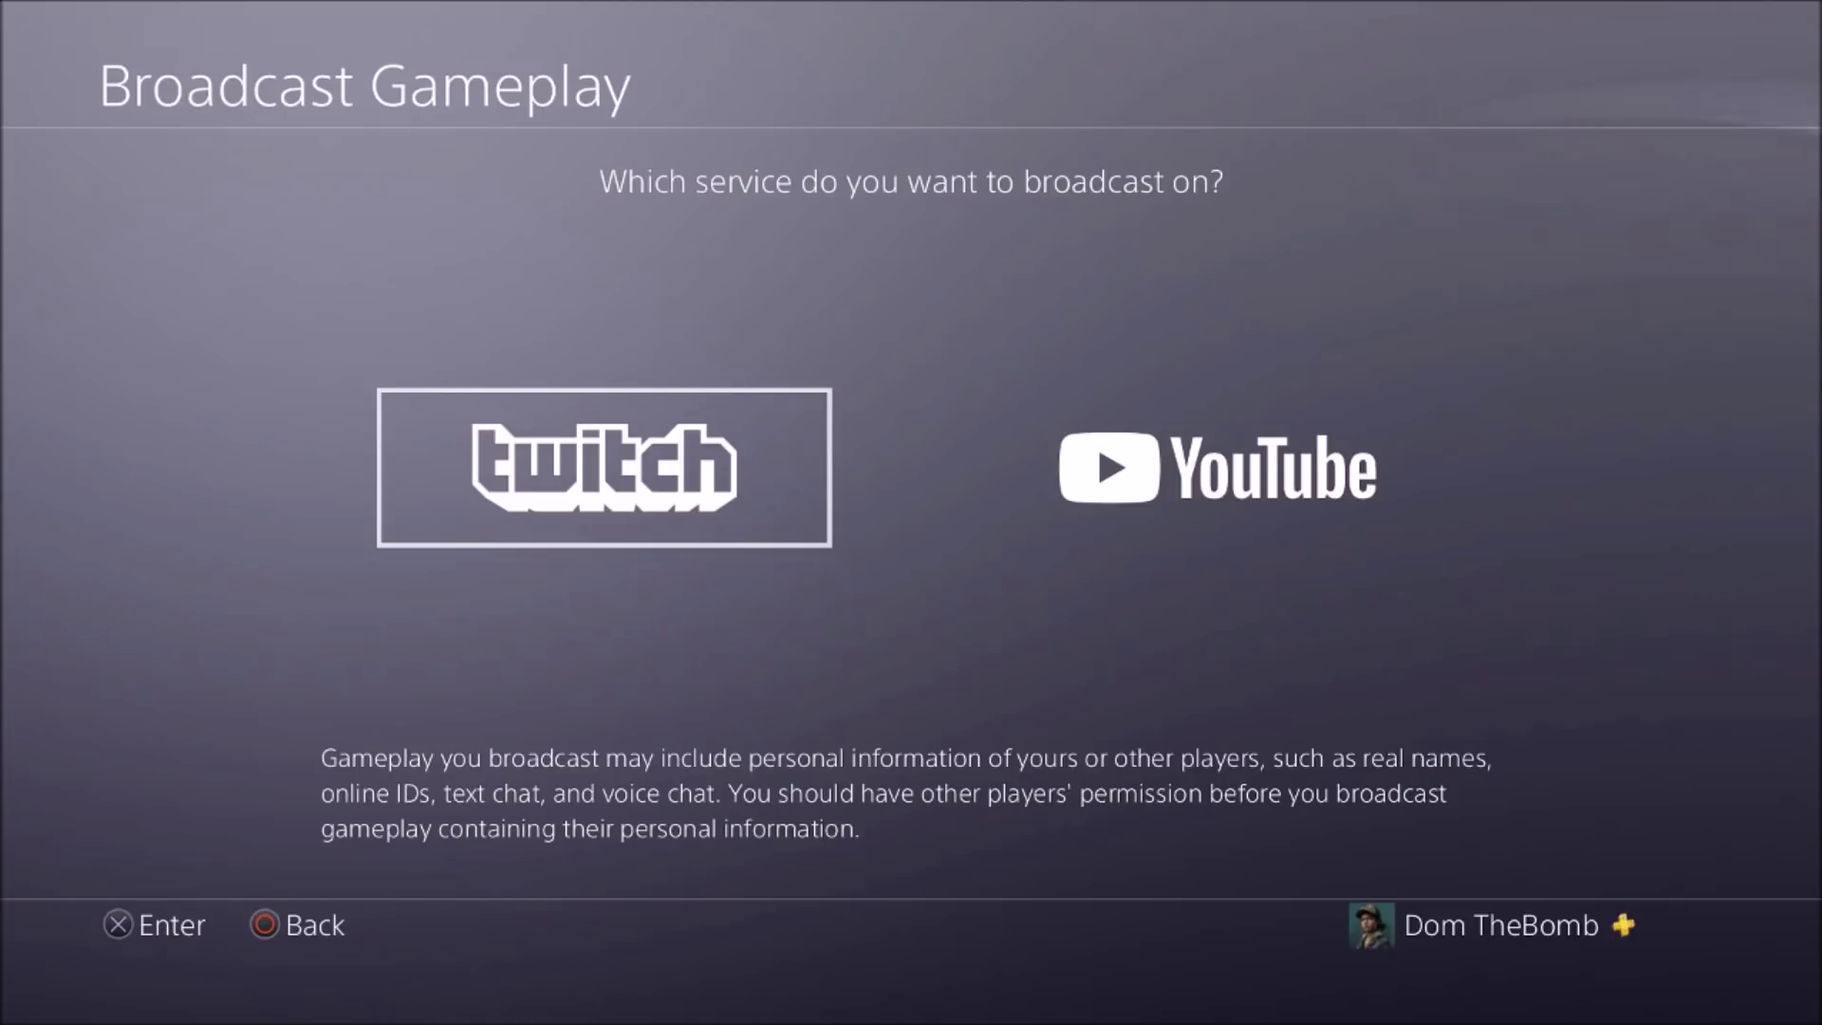
key(Right)
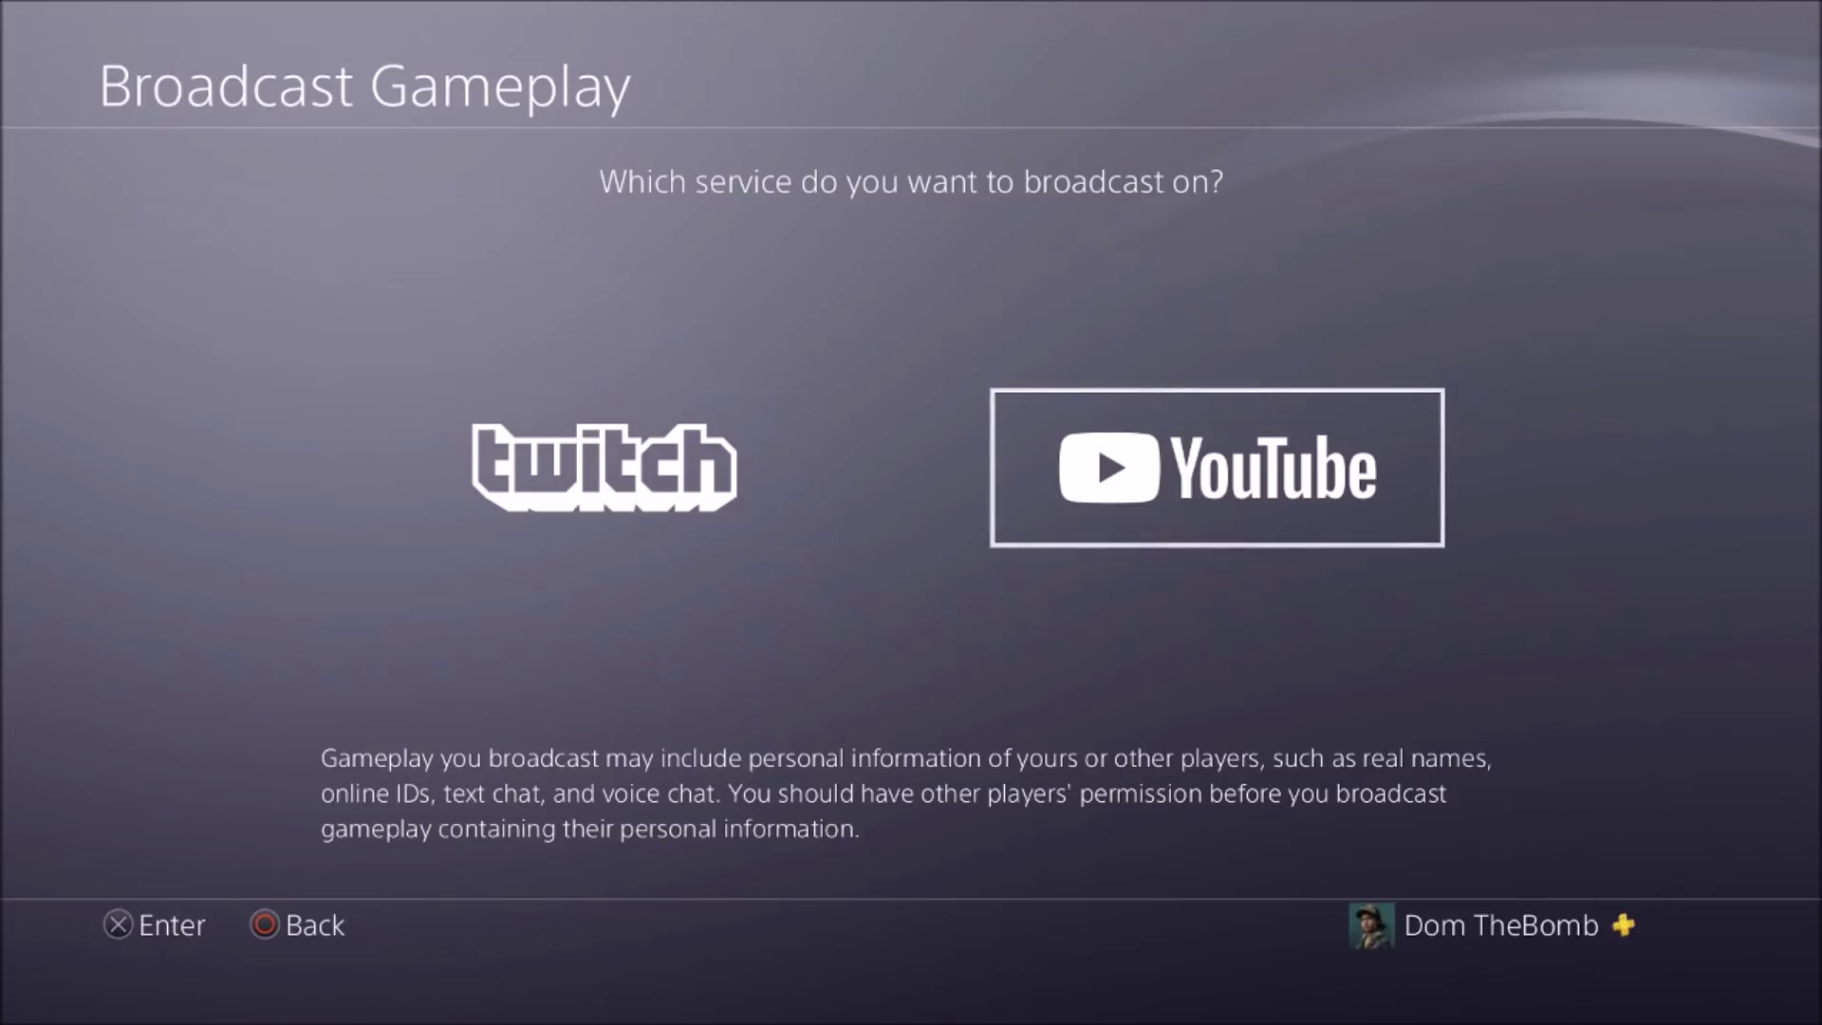
key(Left)
key(Right)
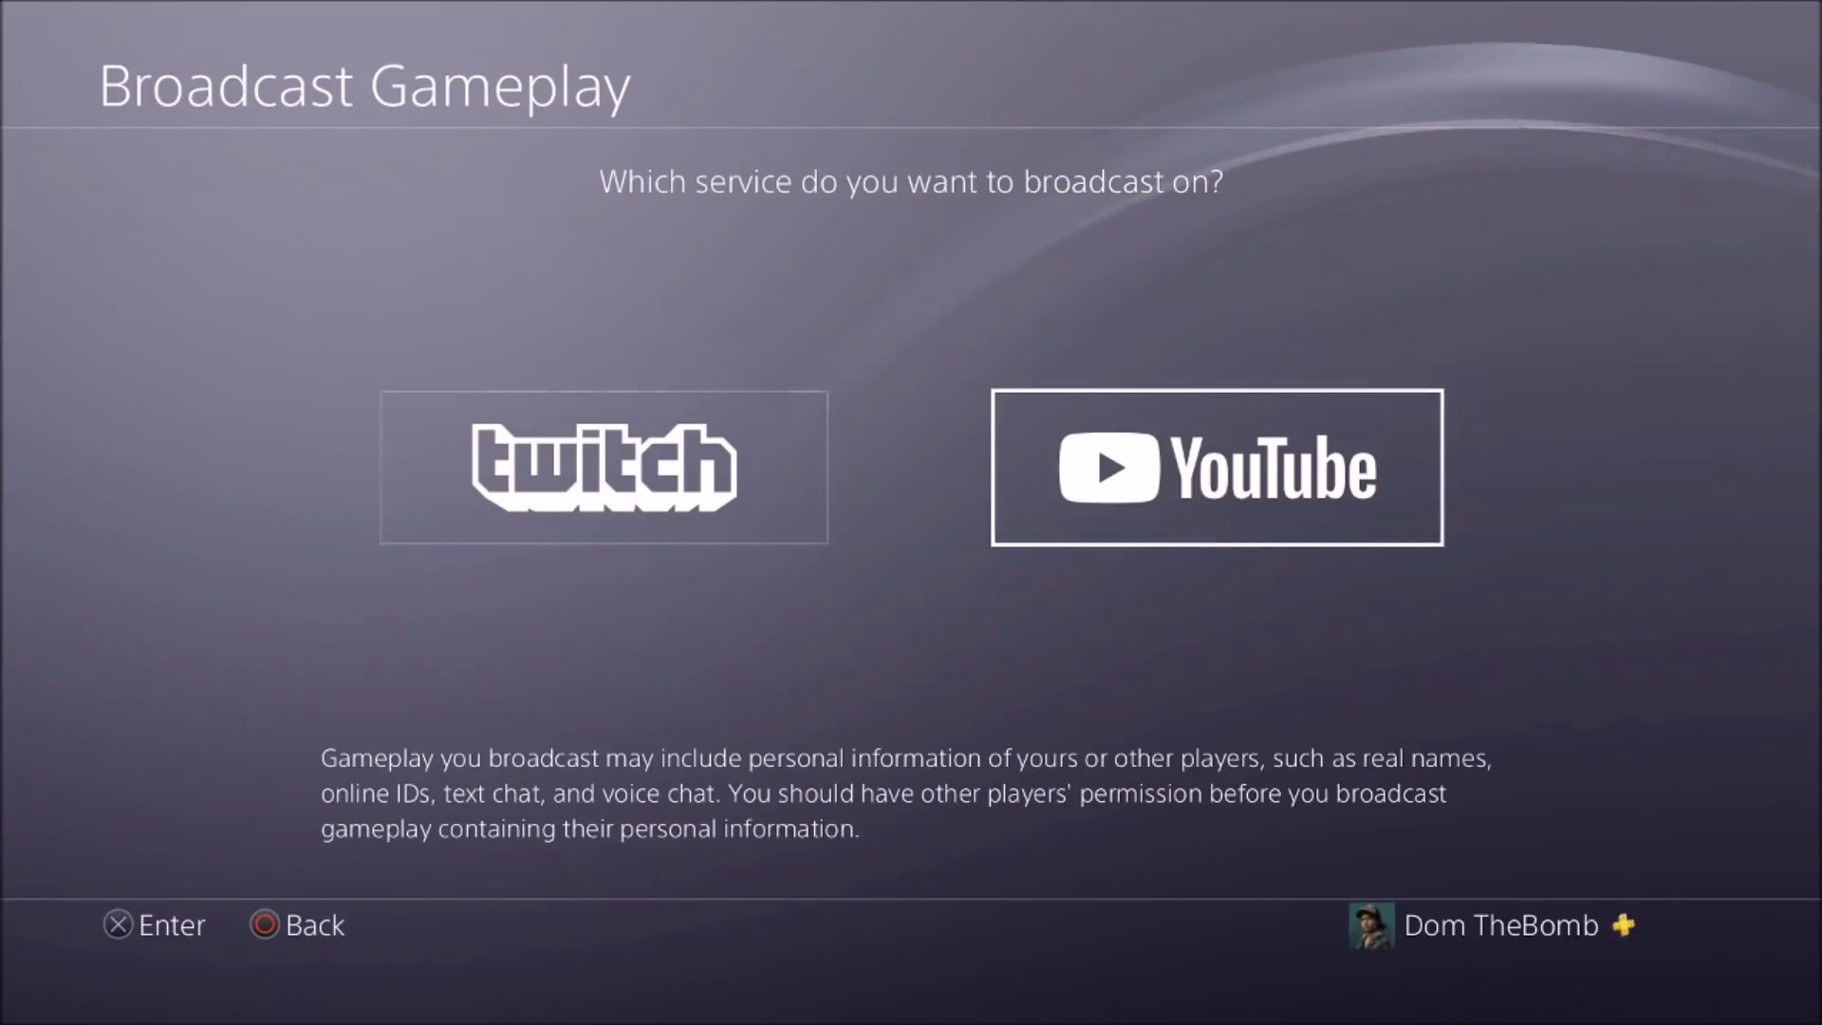
key(Left)
key(Right)
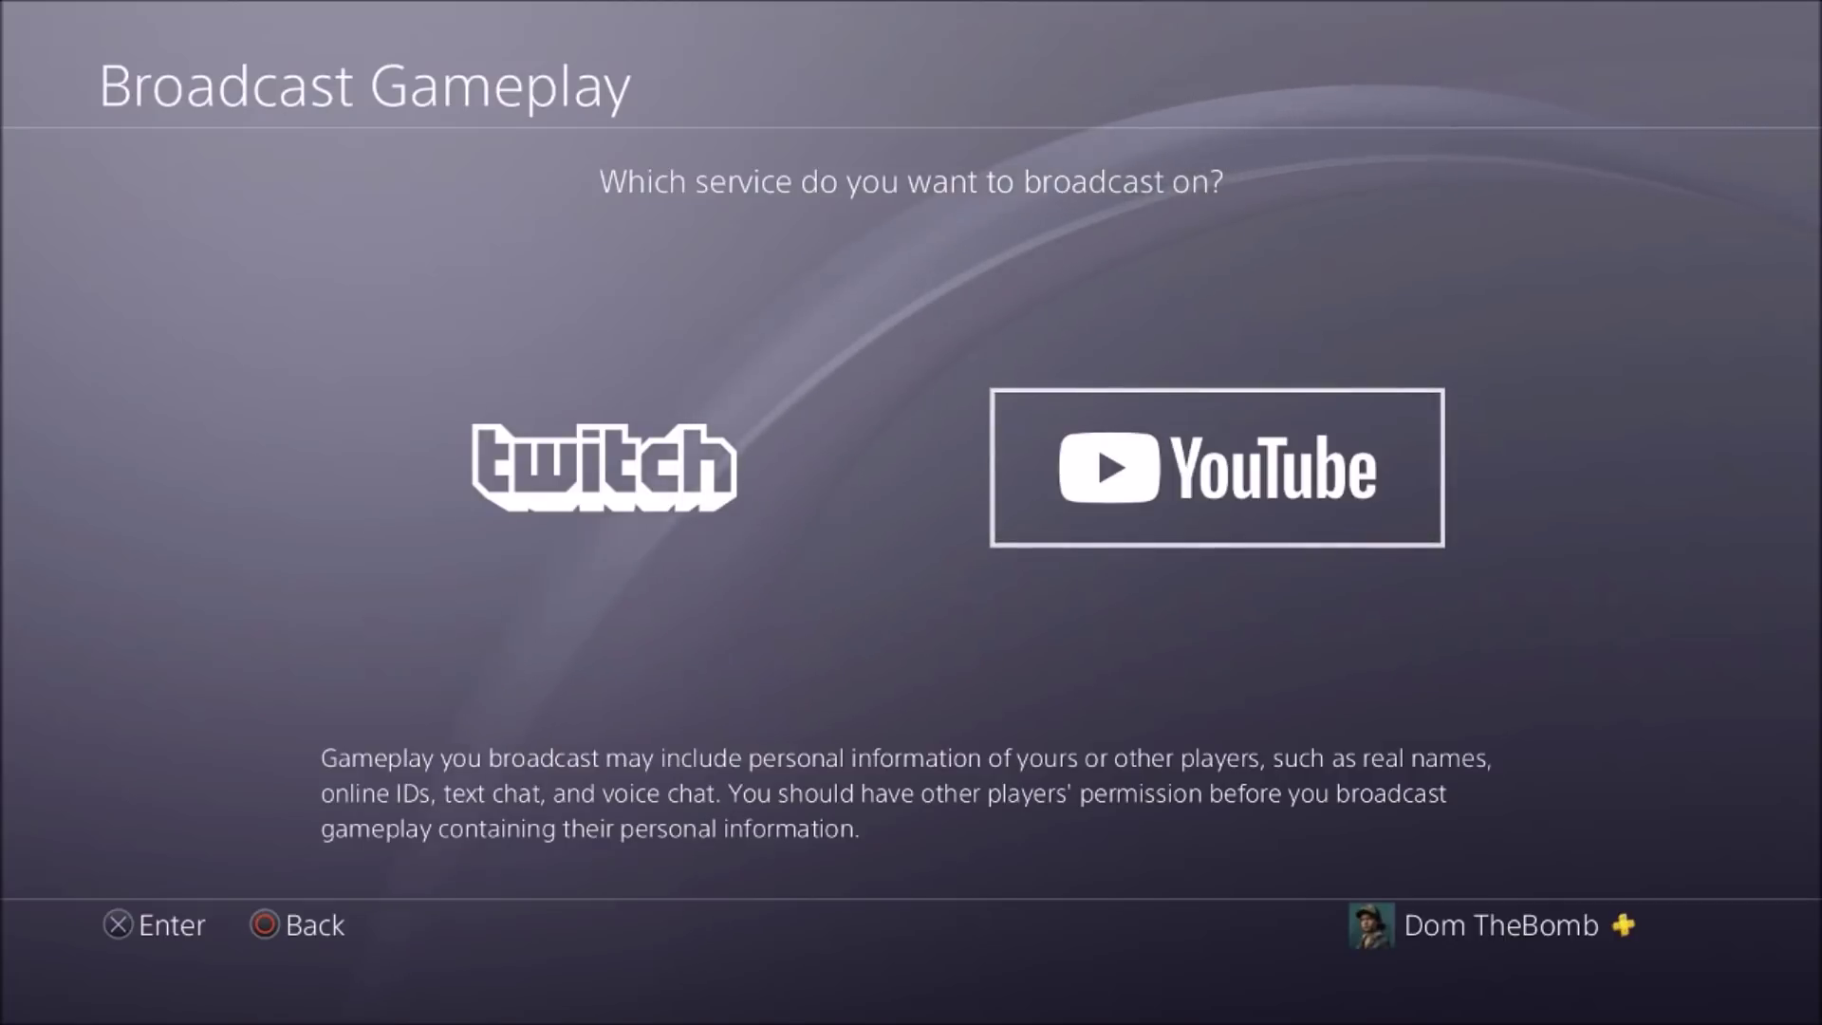
key(Return)
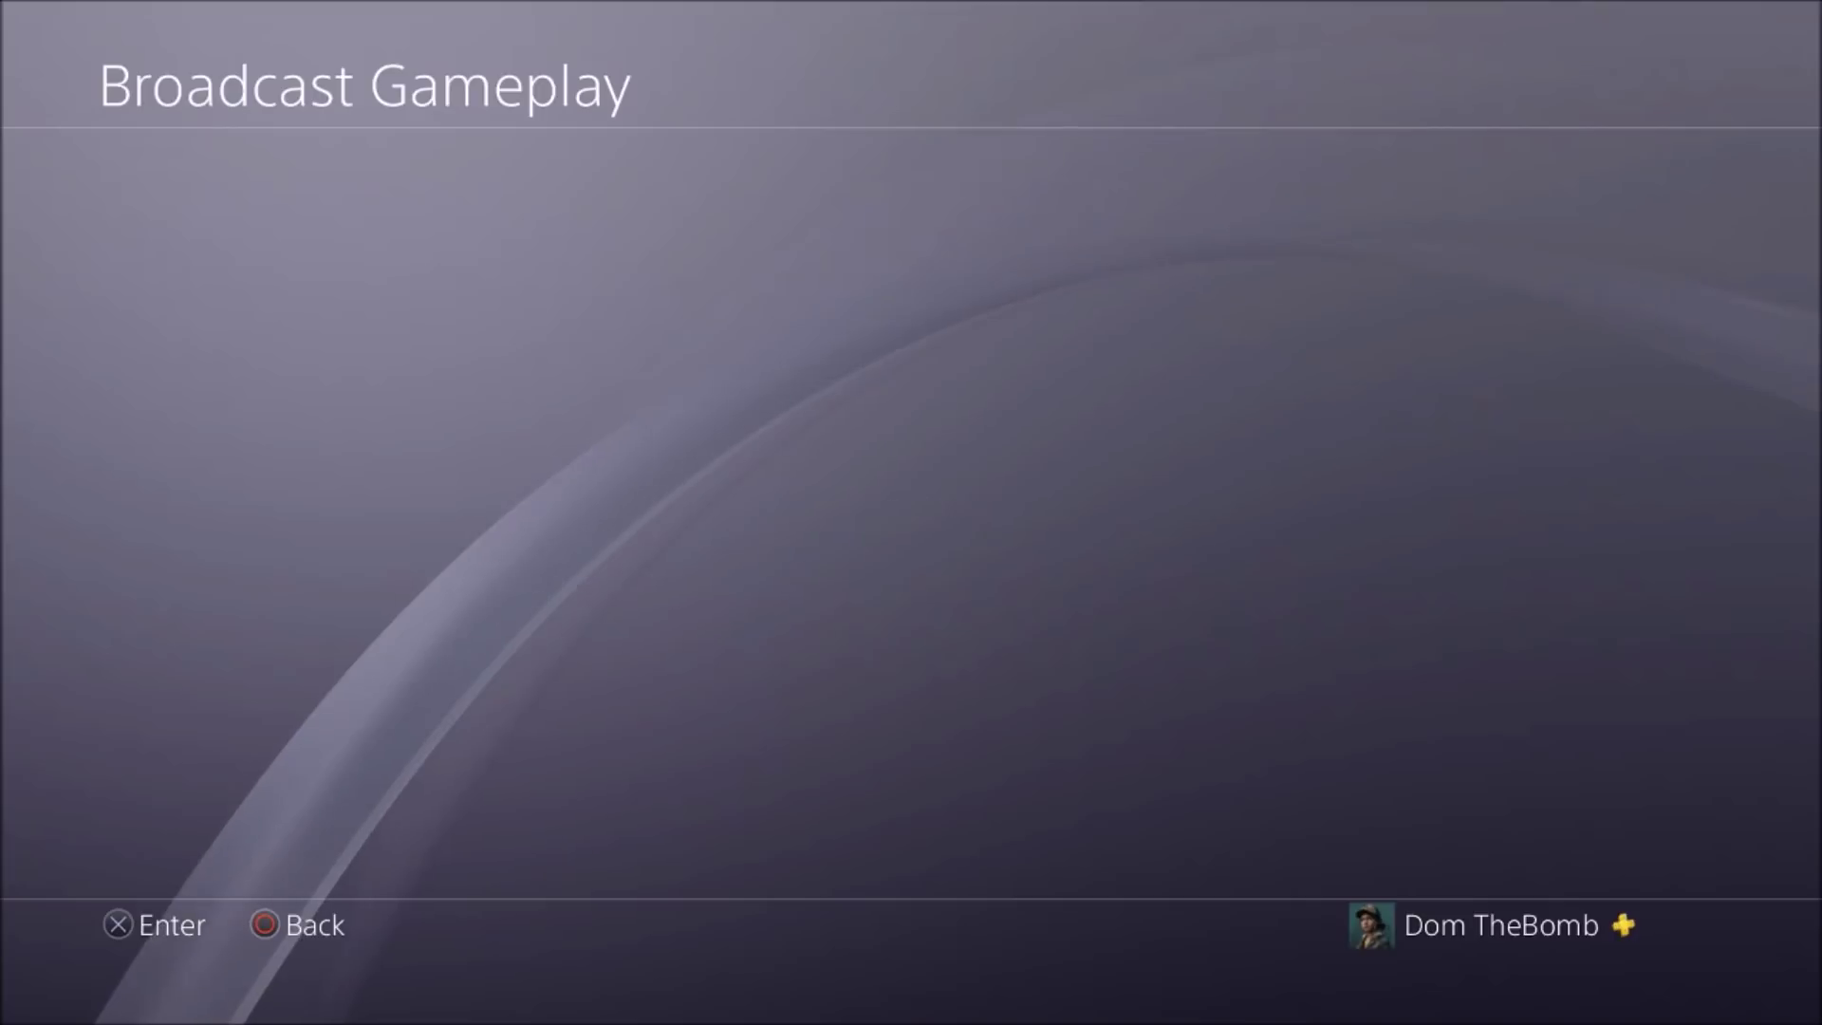
- Scroll the YouTube broadcast form down to Comment and back up to Communication Settings
key(Down)
key(Down)
key(Down)
key(Down)
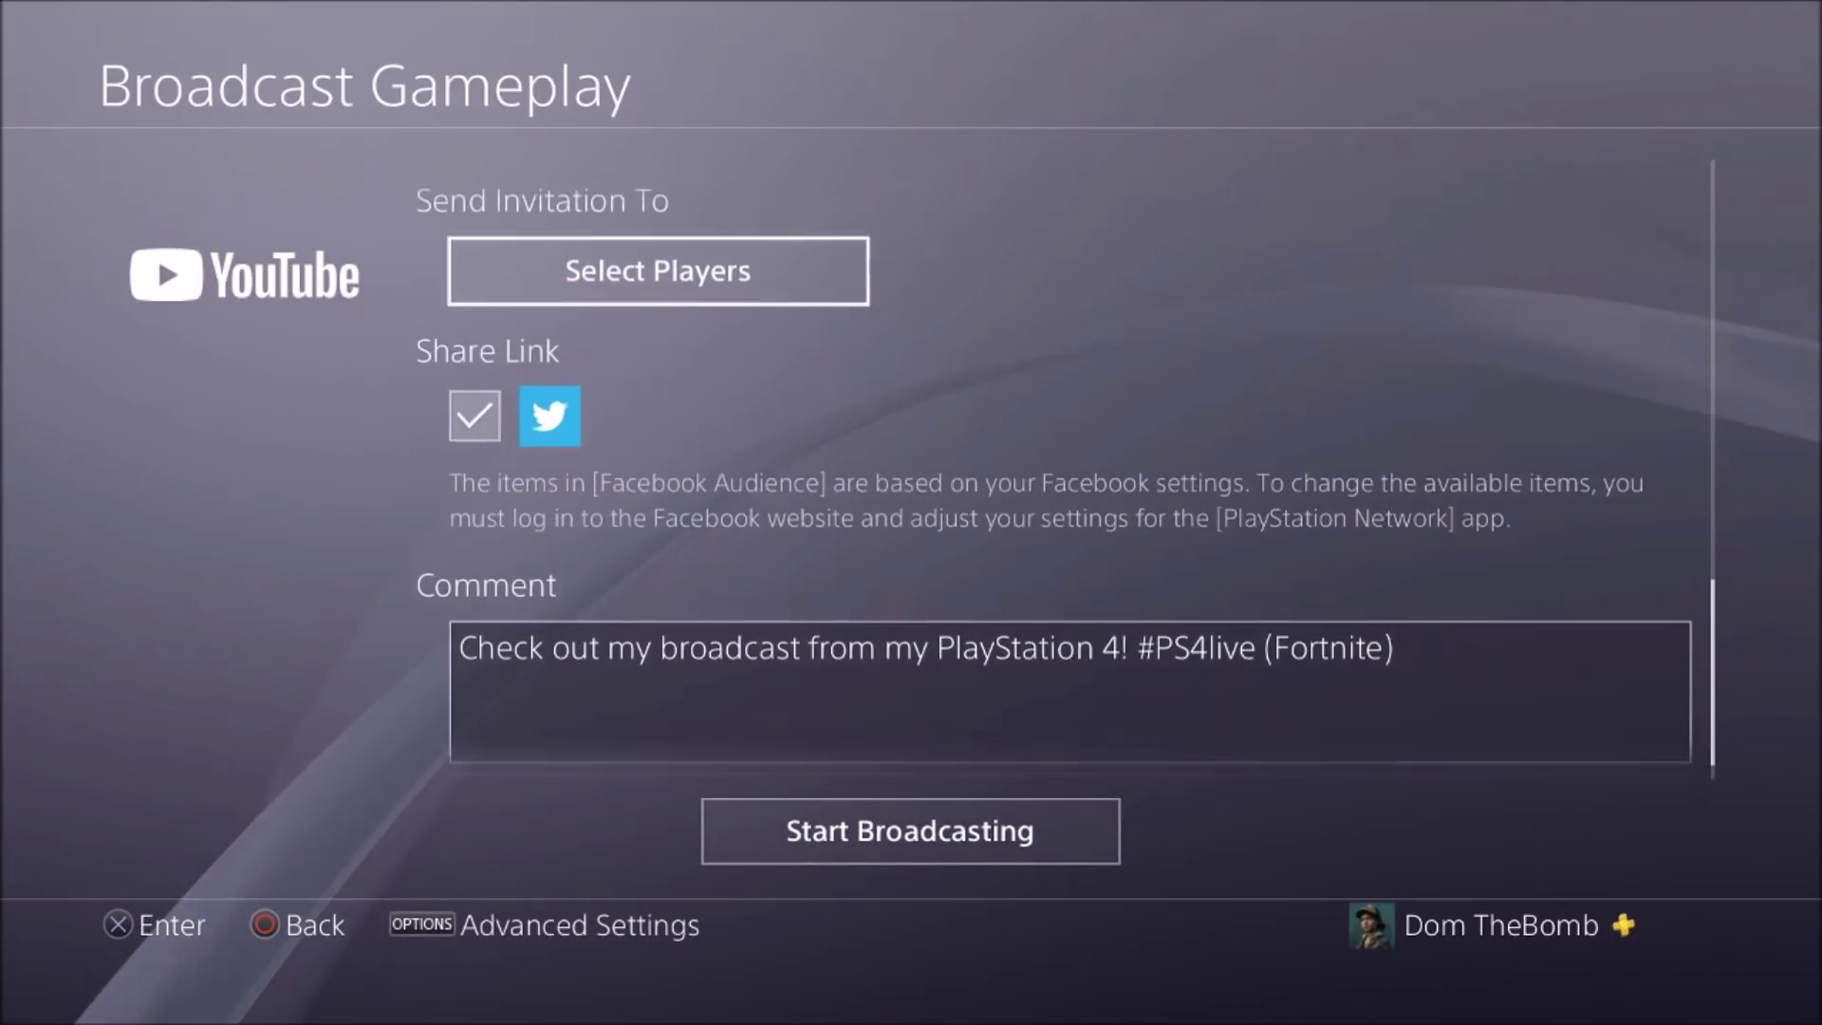
key(Up)
key(Up)
key(Up)
key(Up)
key(Up)
key(Up)
key(Up)
key(Up)
key(Up)
key(Up)
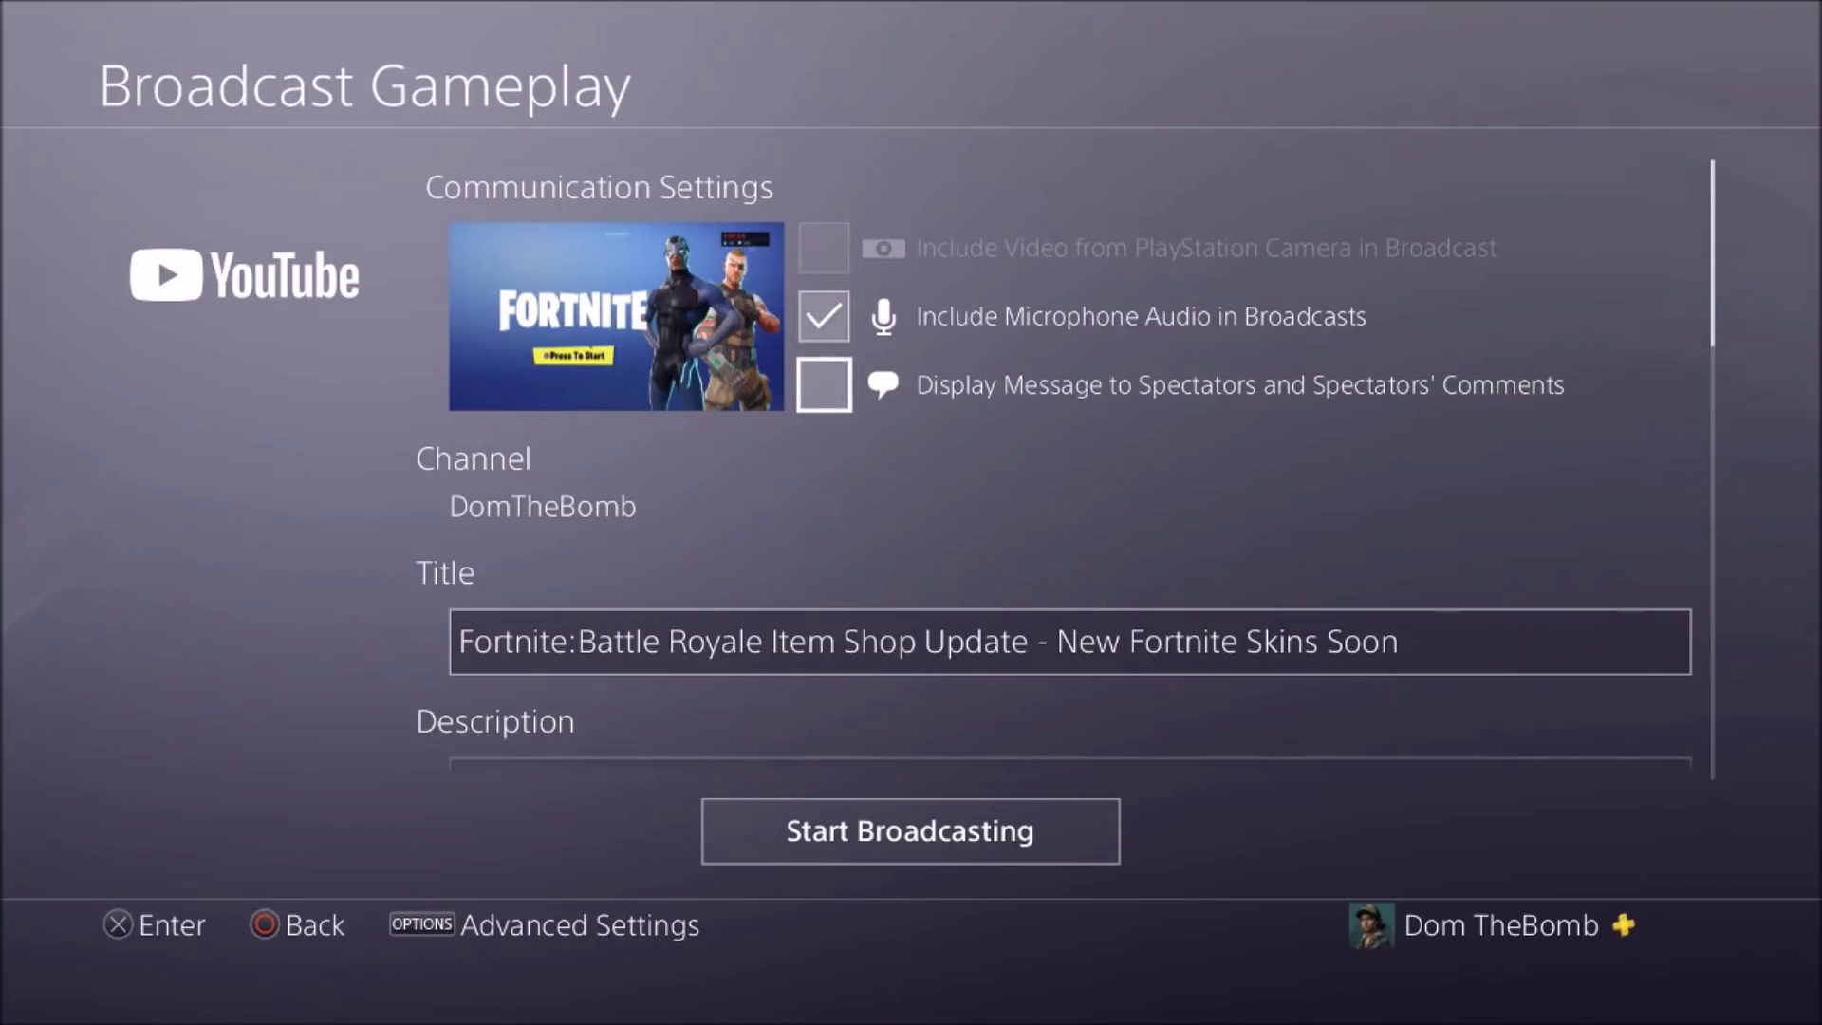
key(Up)
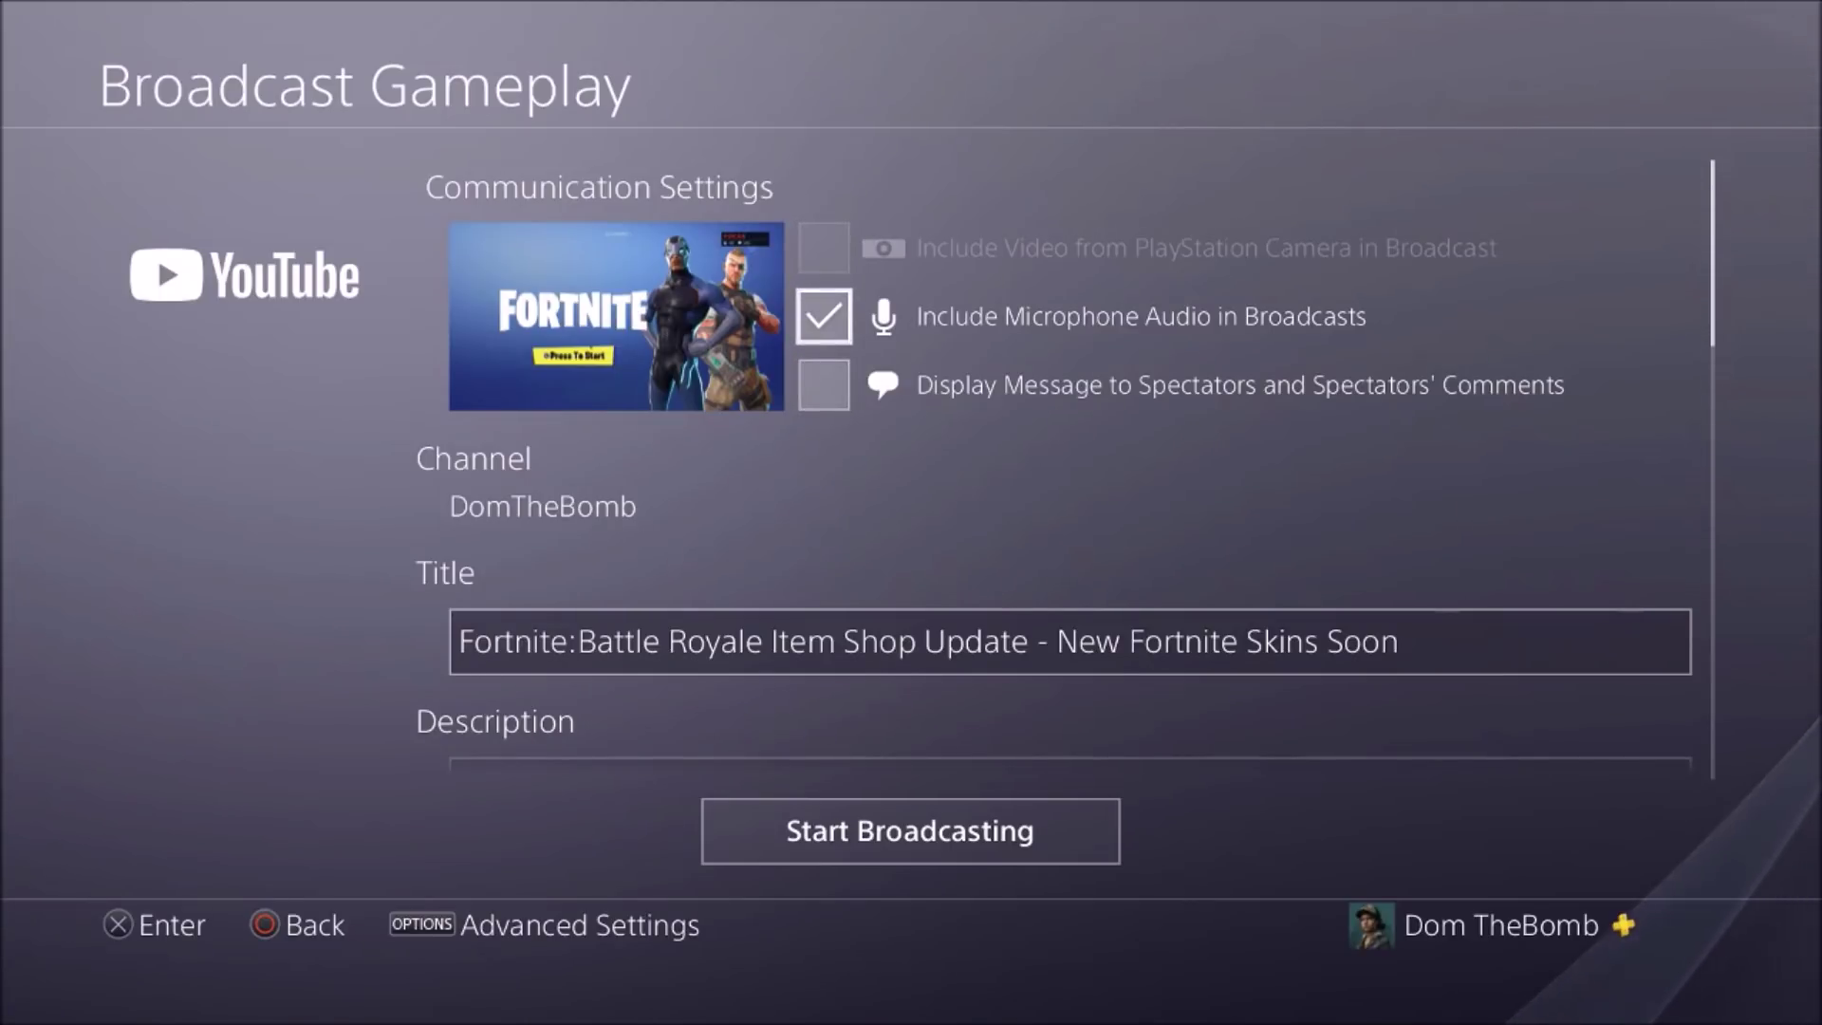
key(Return)
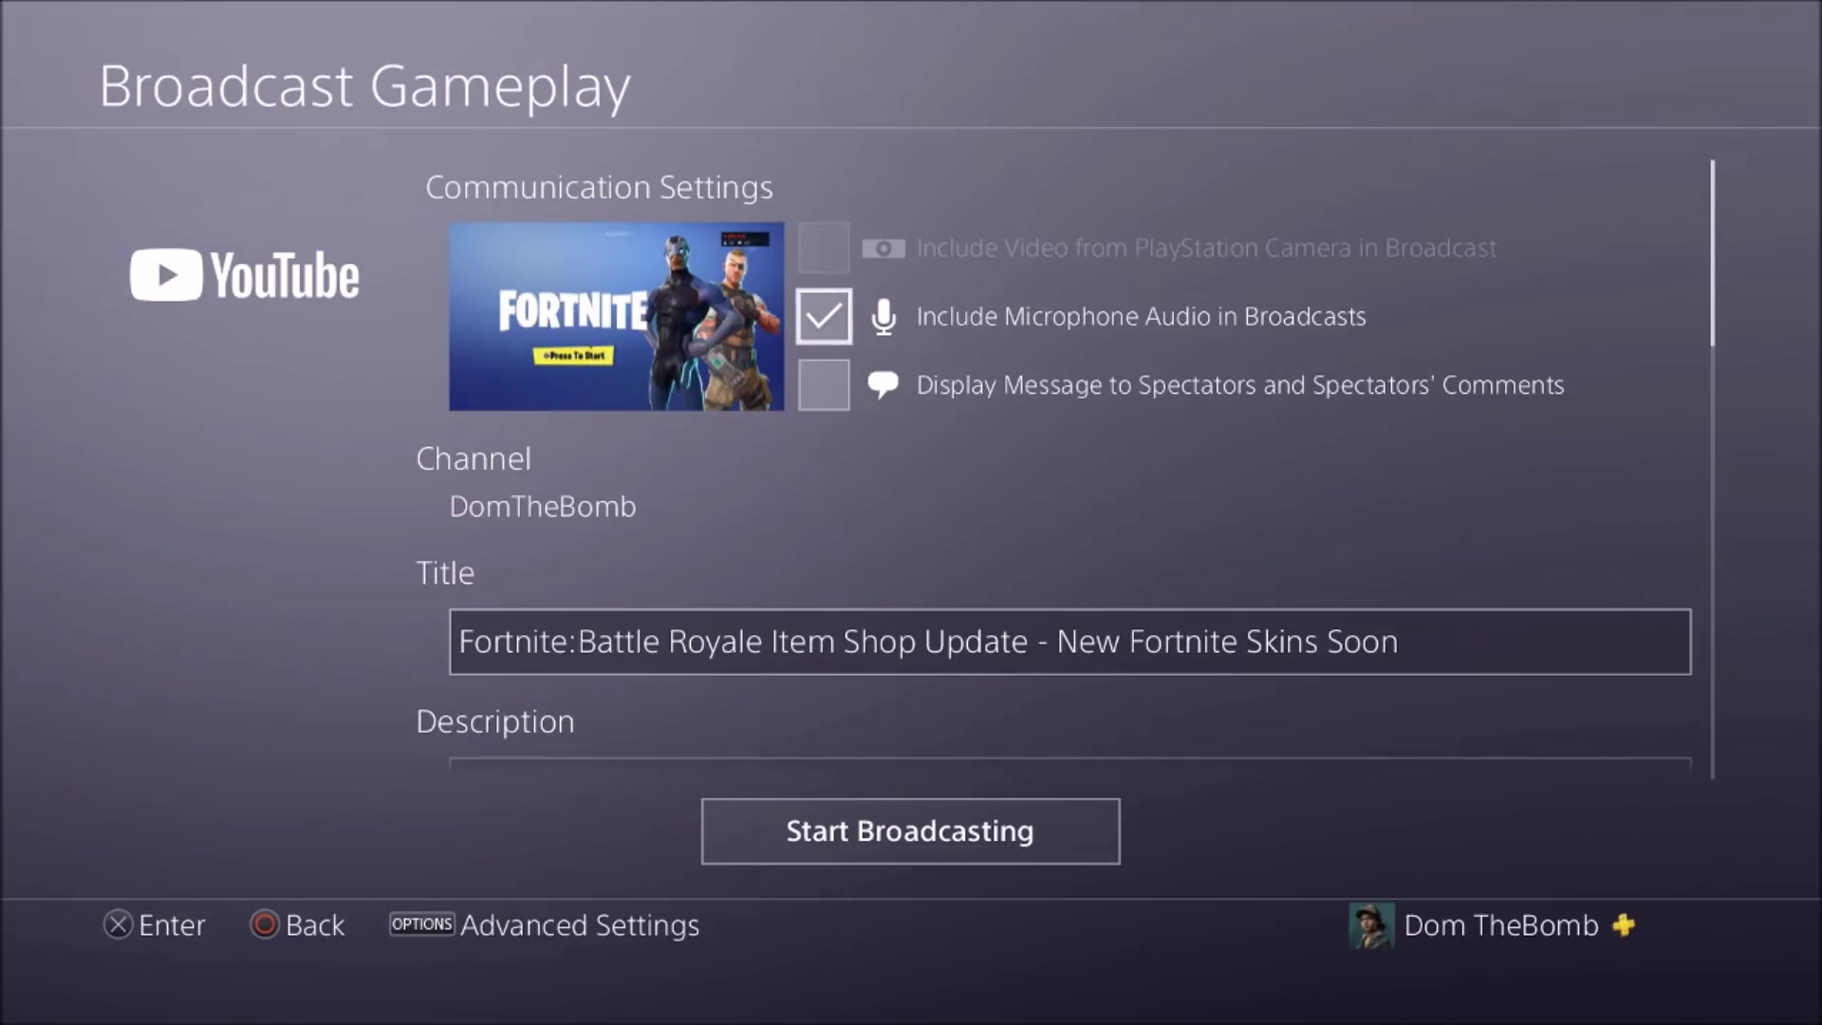
key(Return)
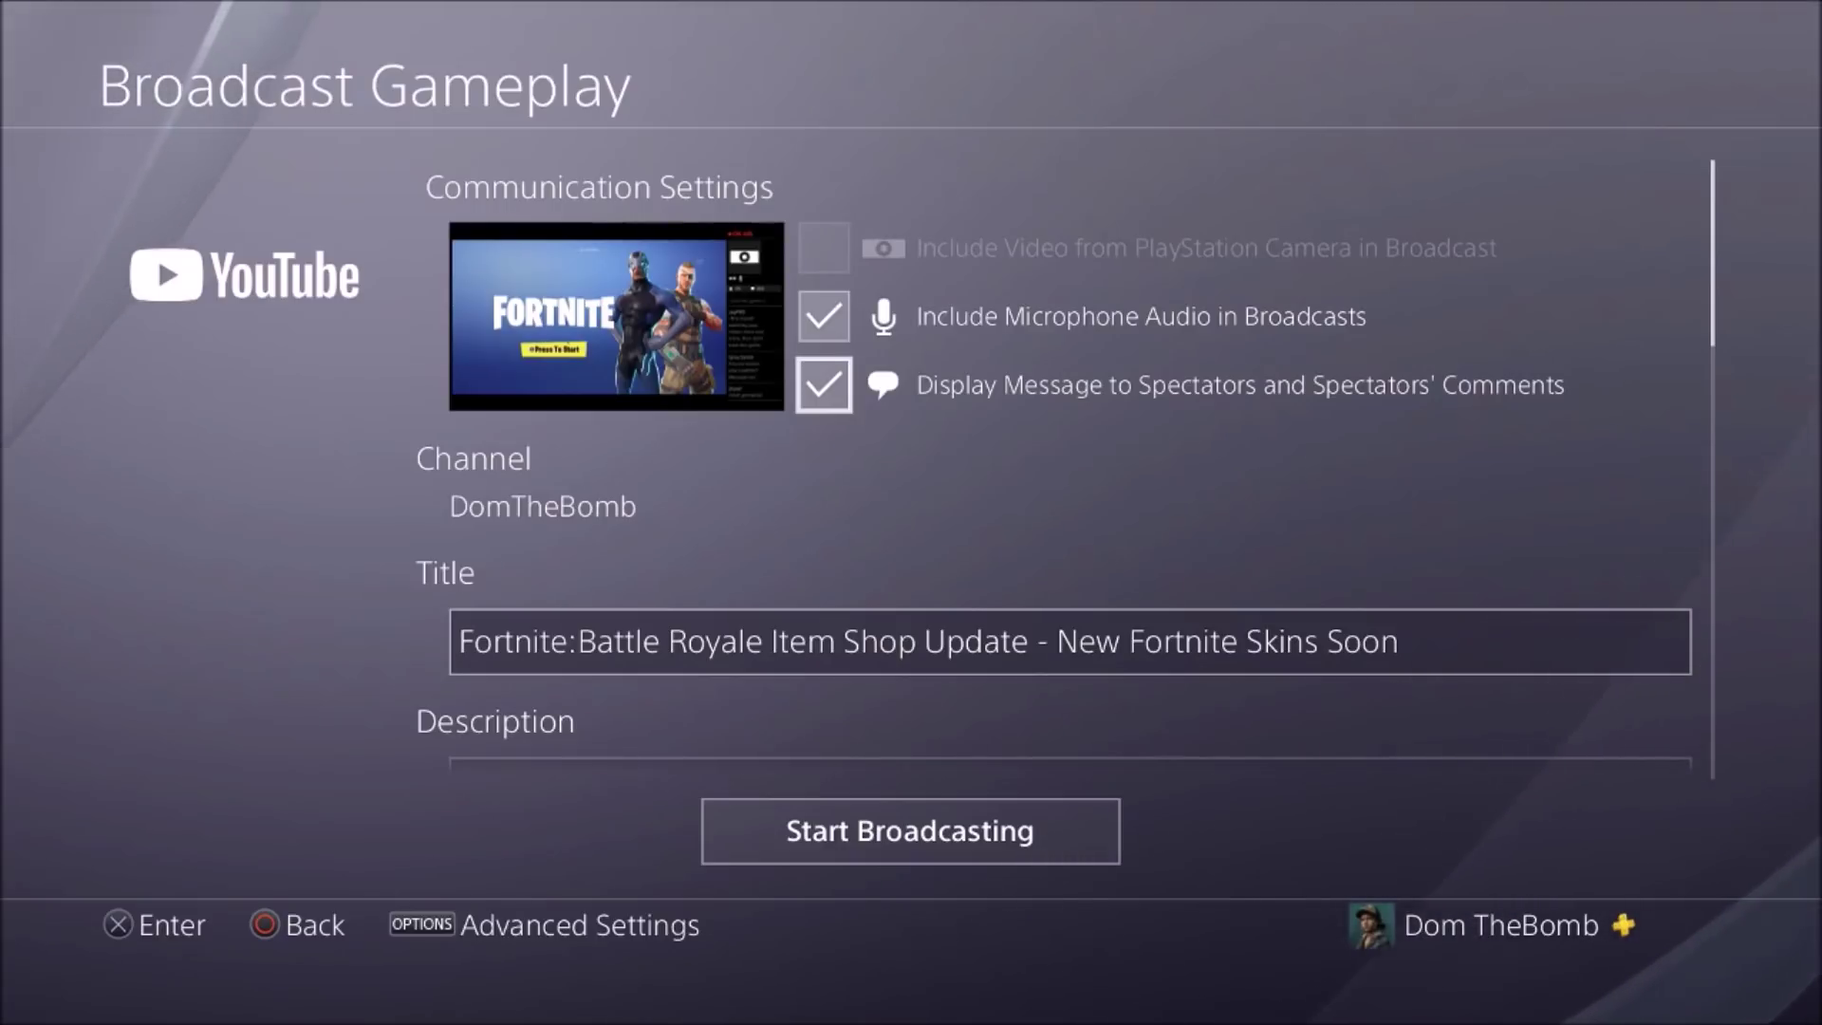
key(Return)
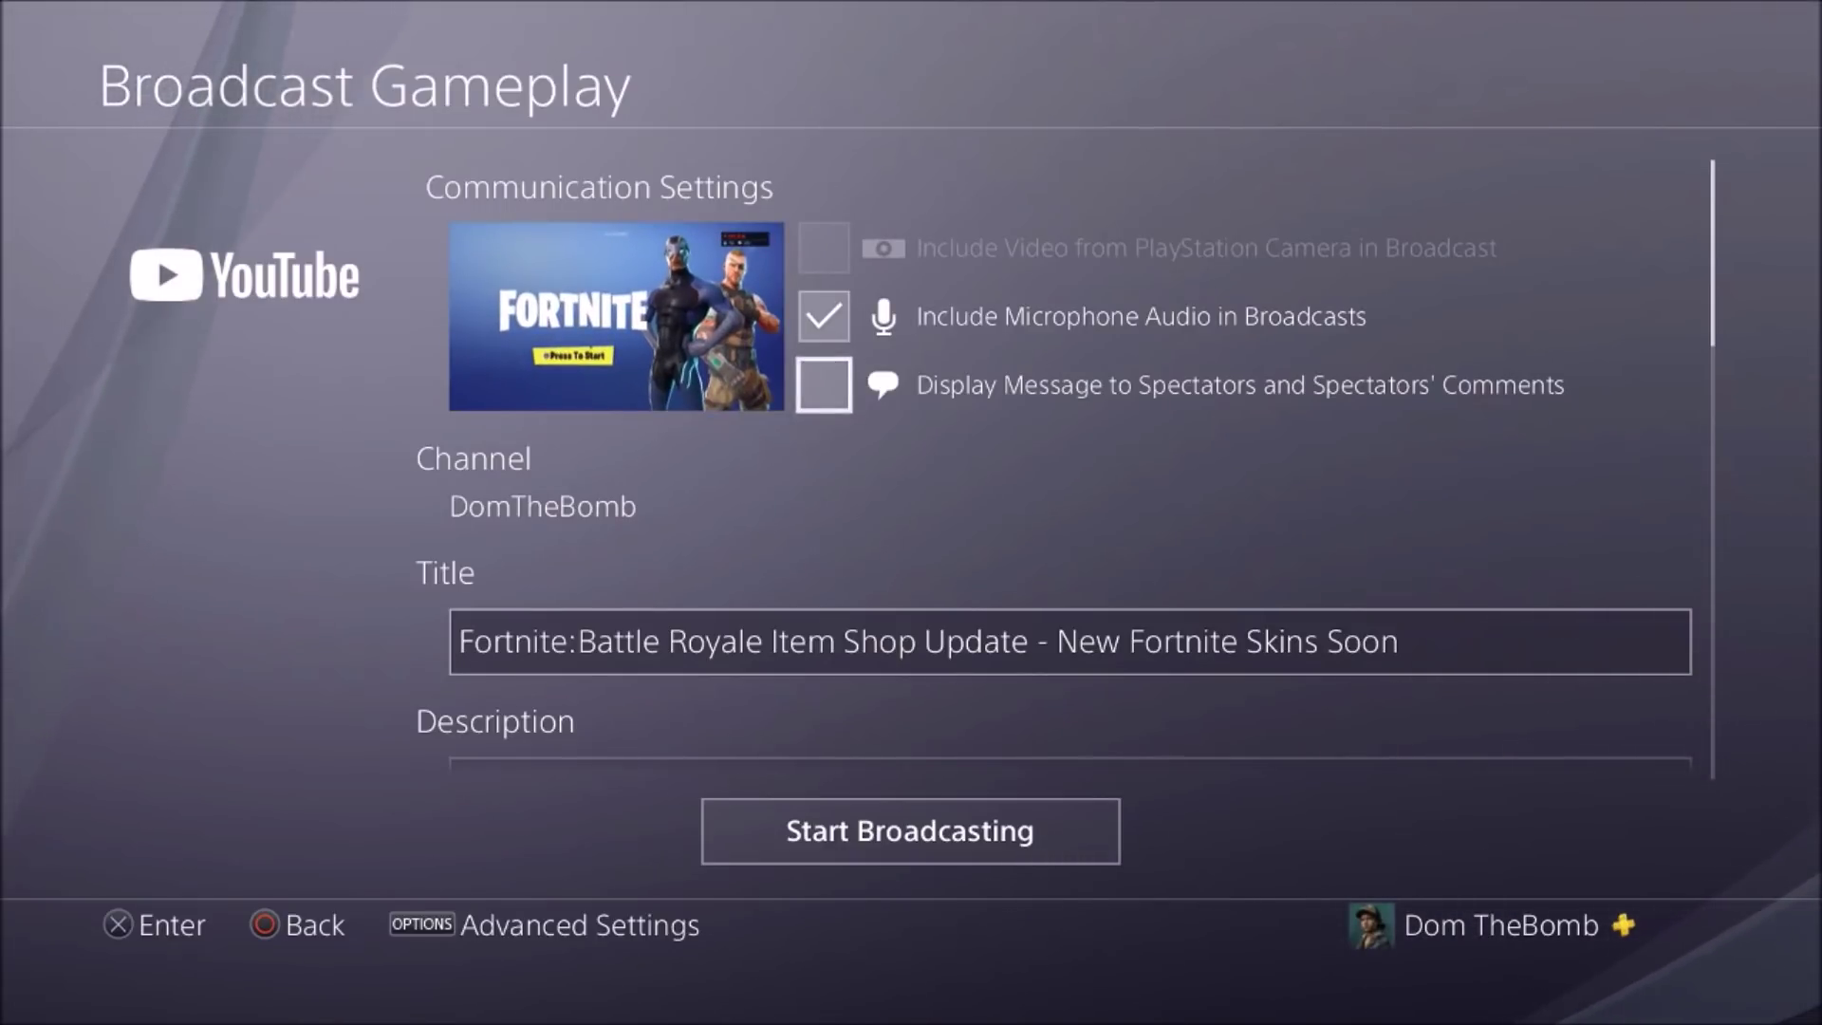
key(Return)
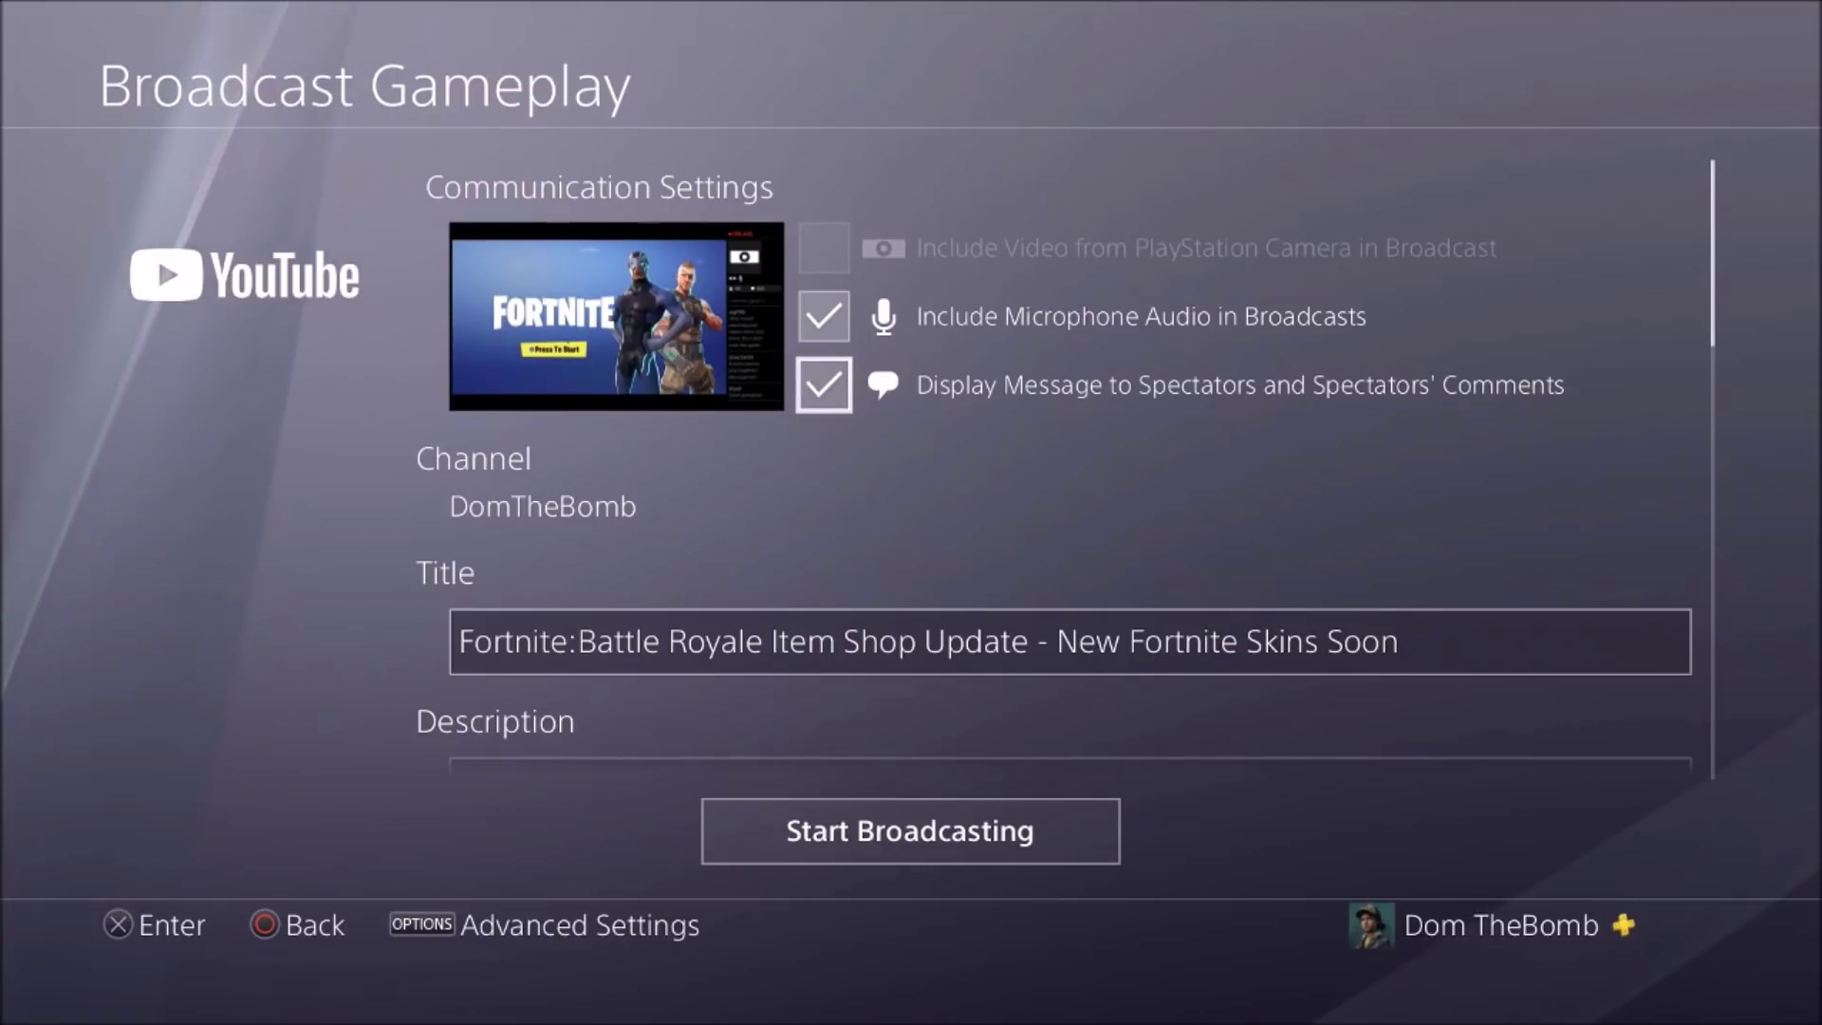
key(Return)
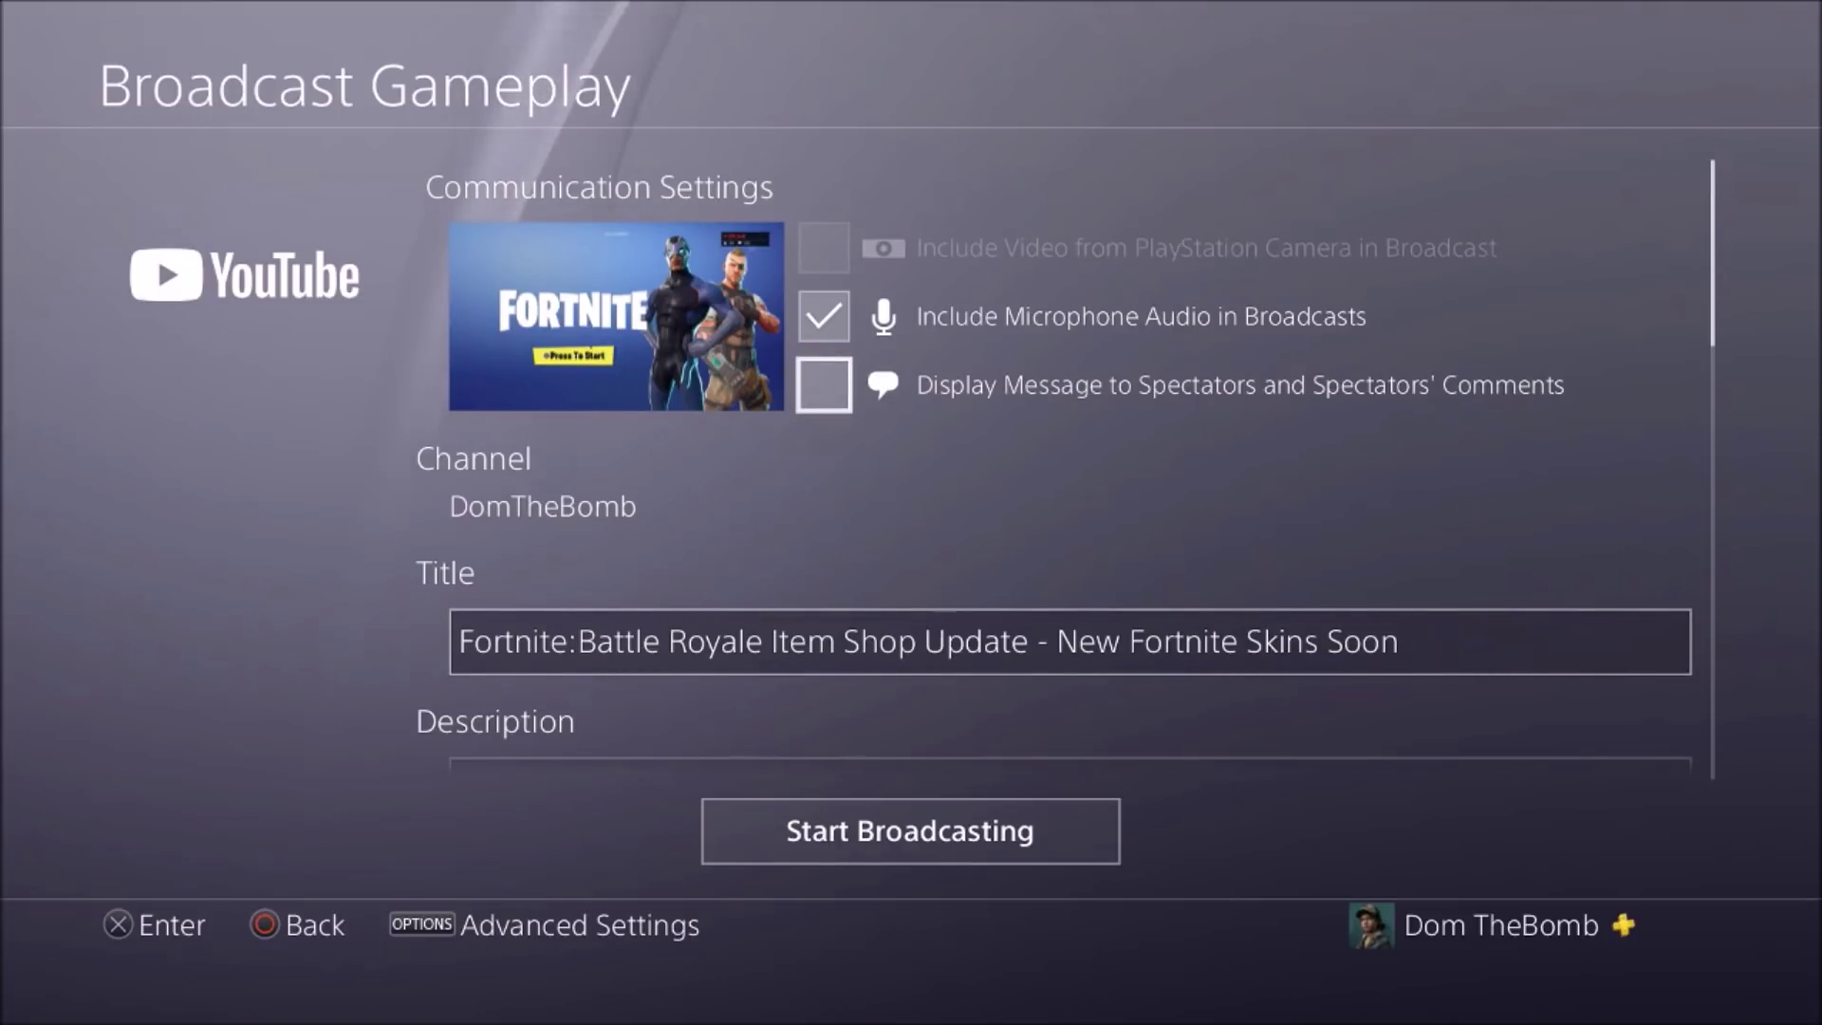
key(Return)
key(Return)
key(Down)
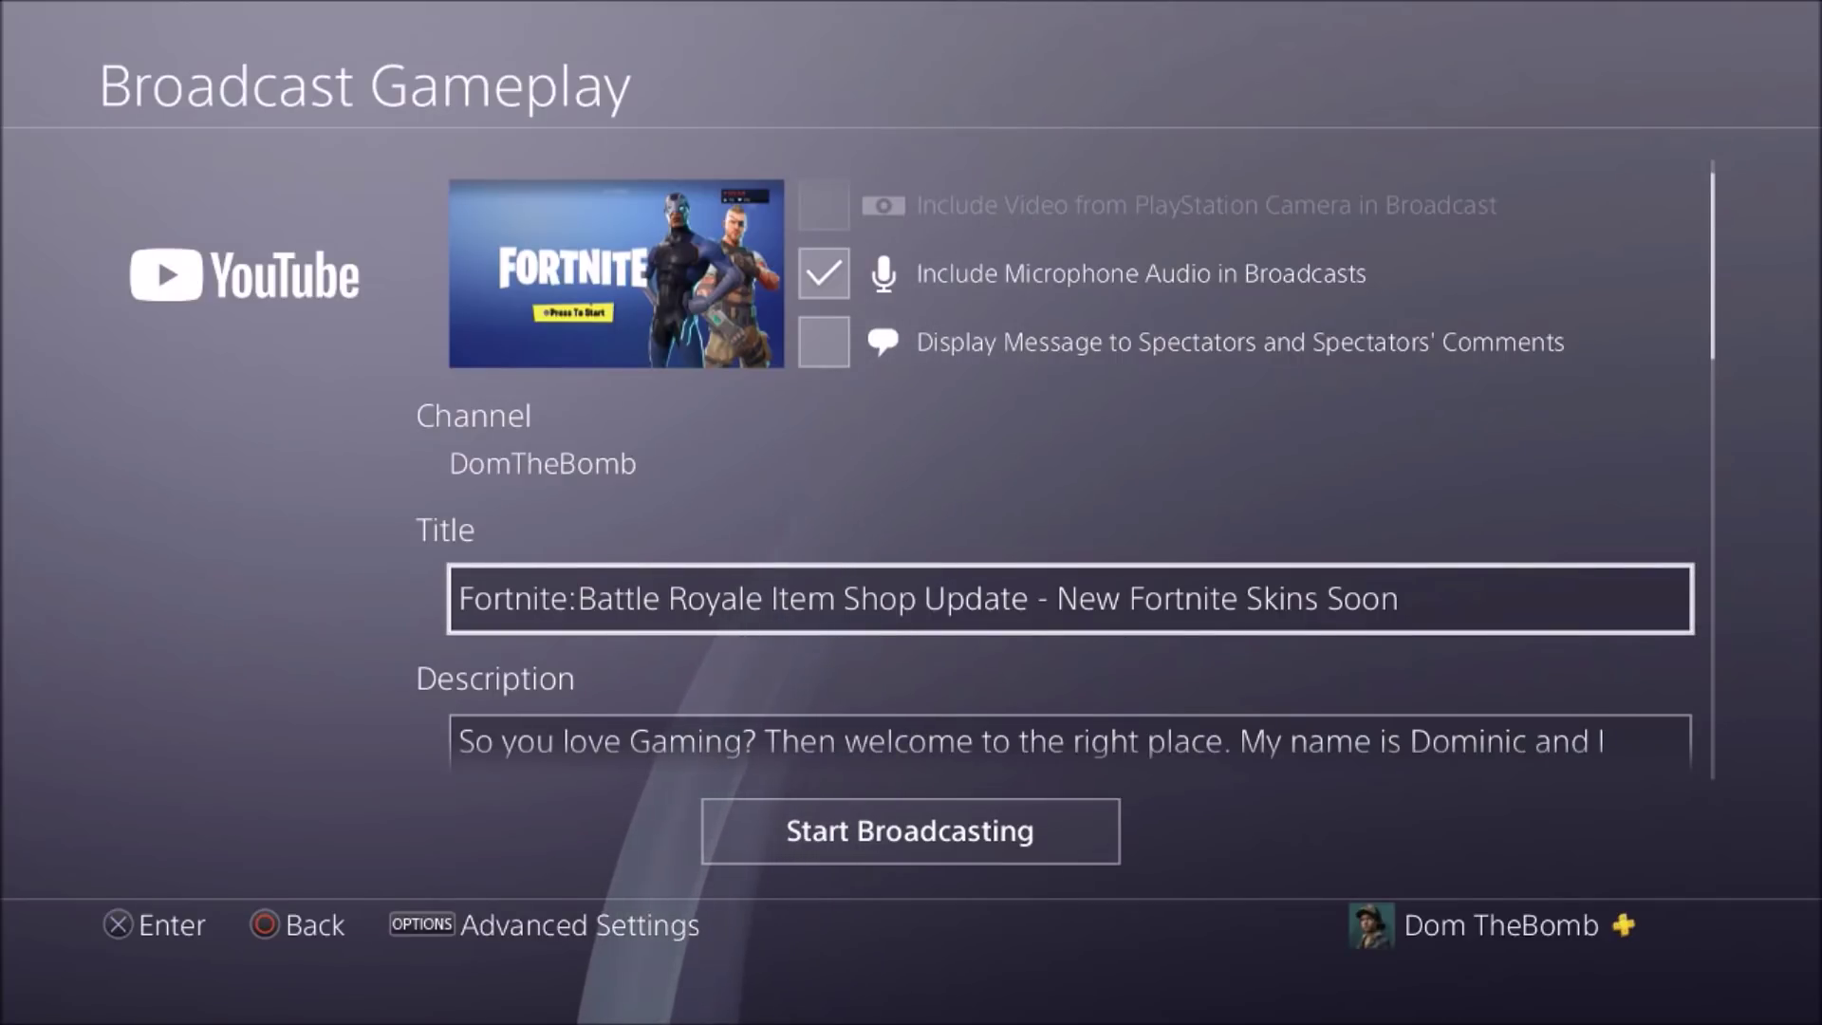
scroll(1066, 595, down, 1)
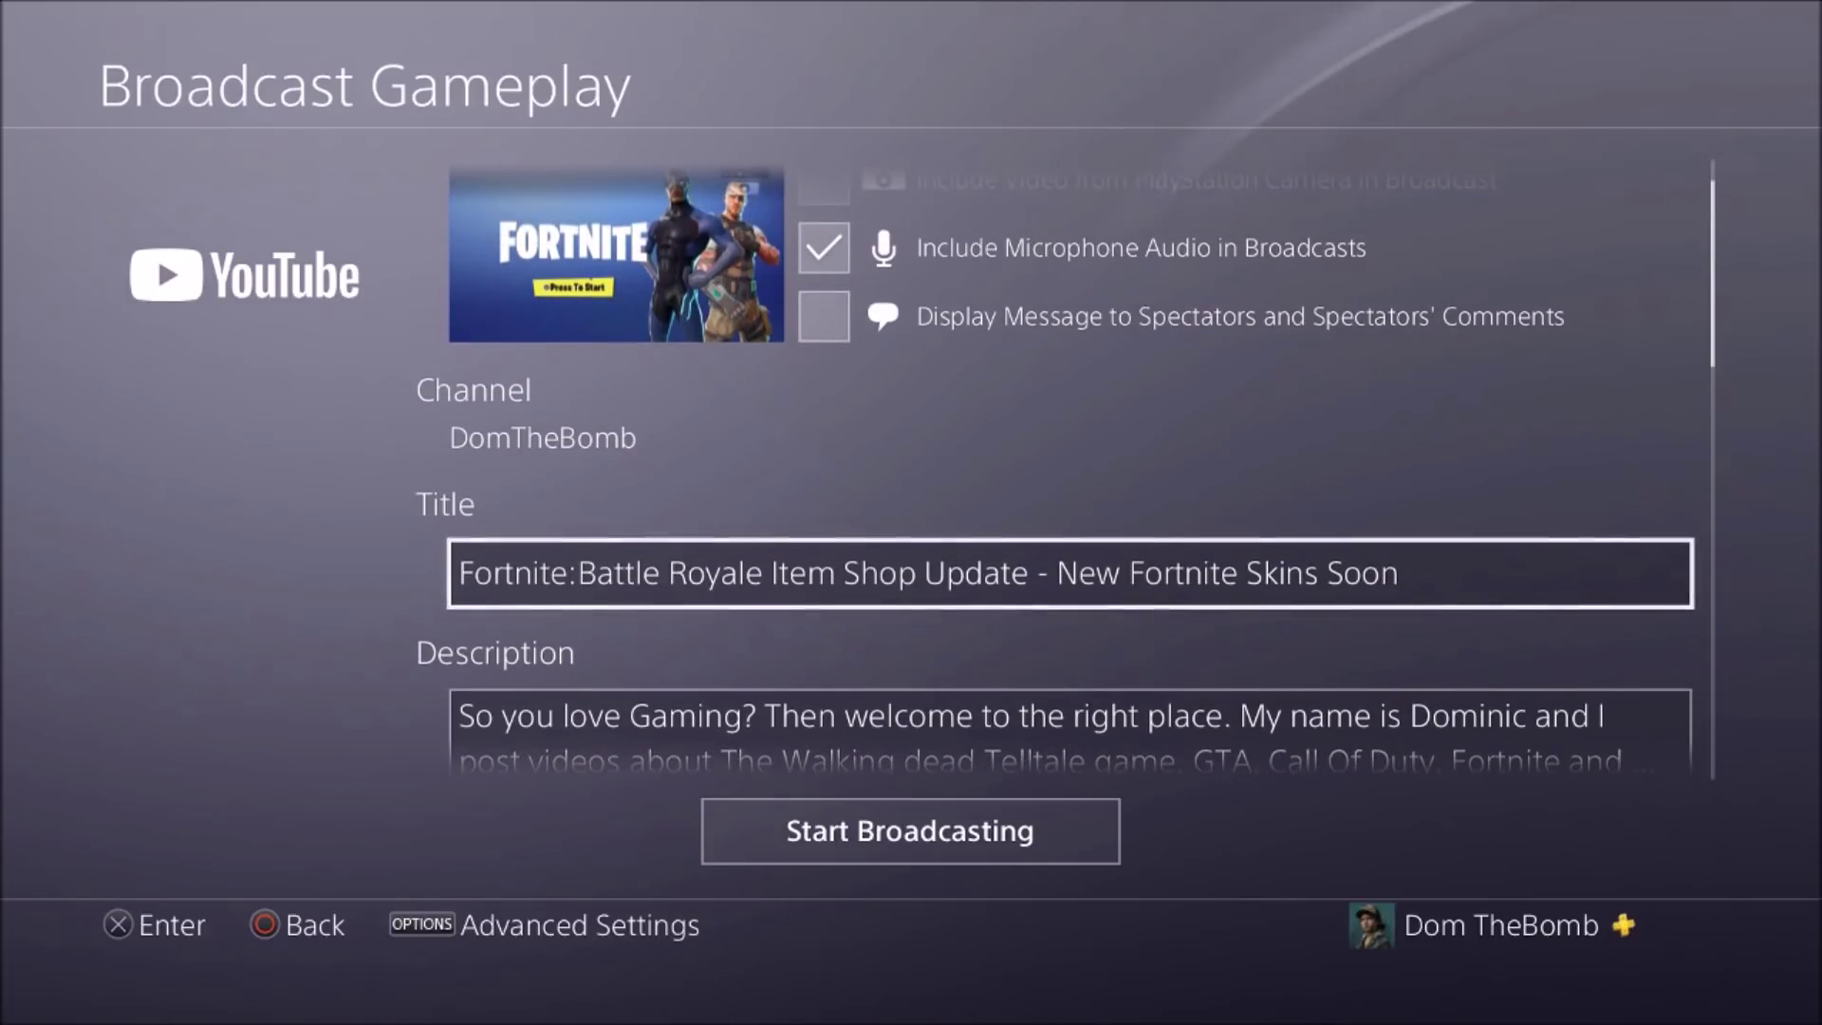
key(Return)
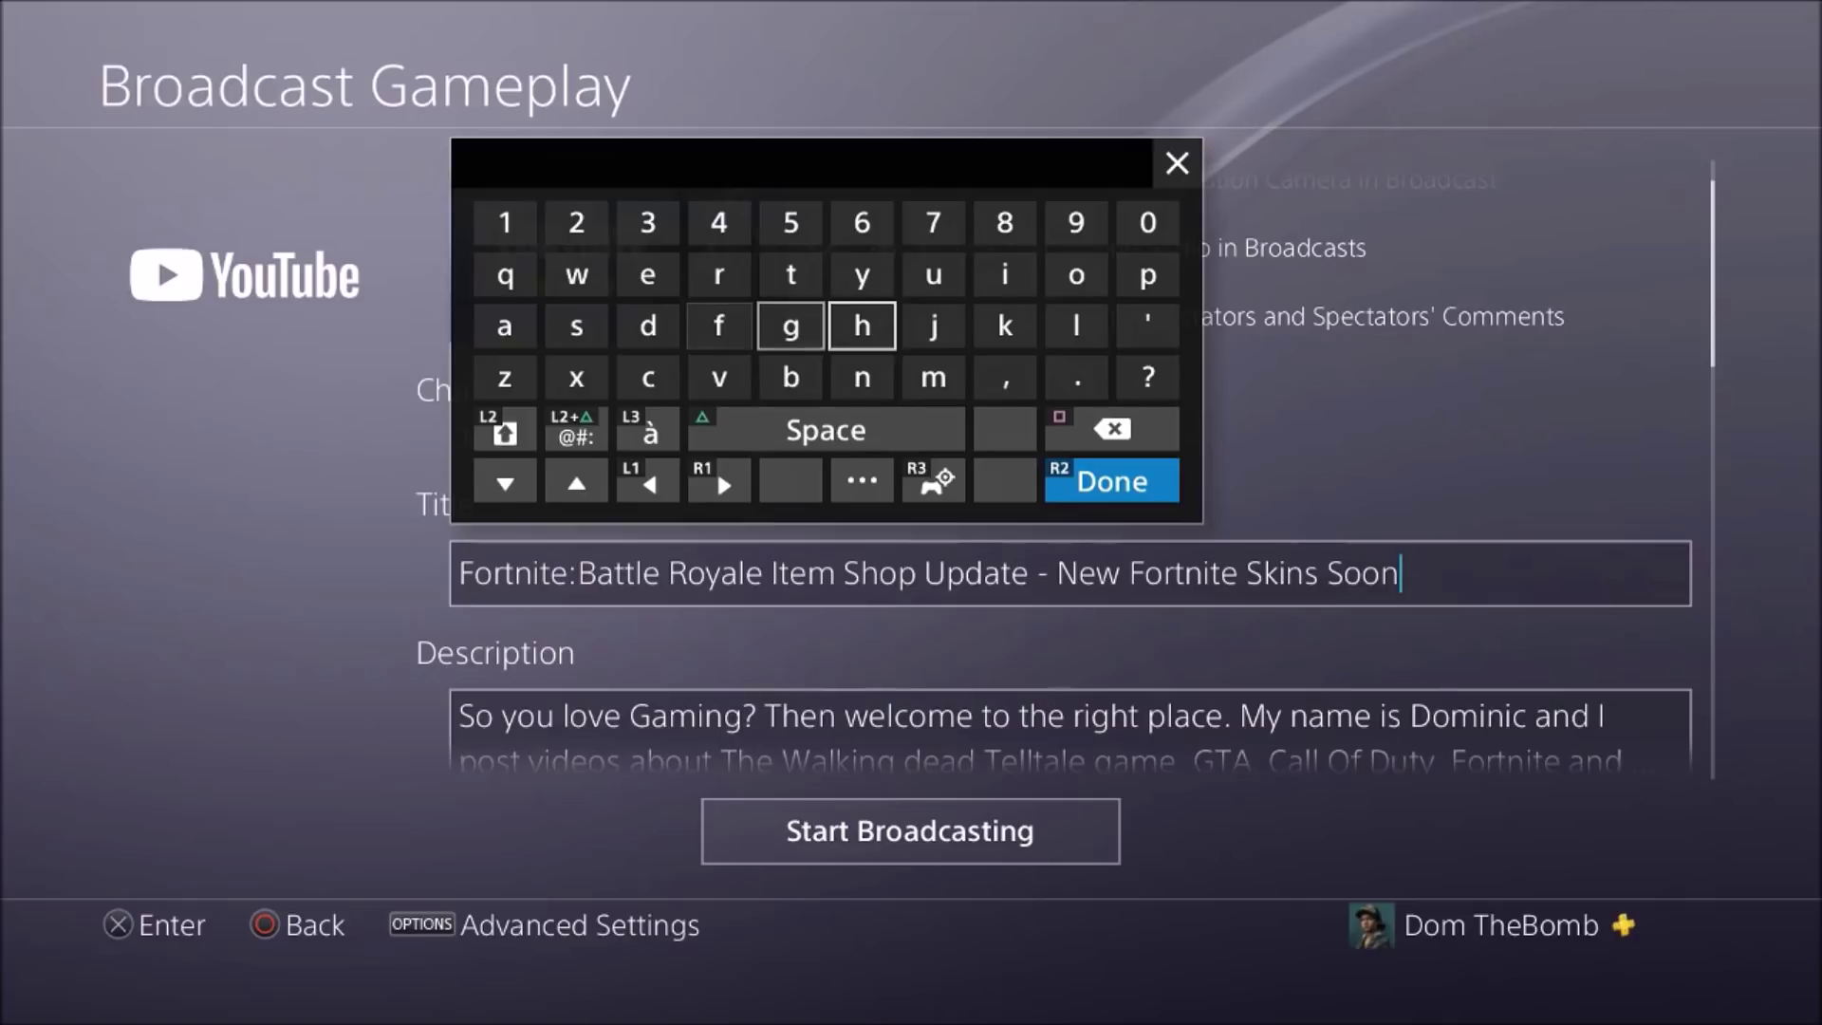
key(Escape)
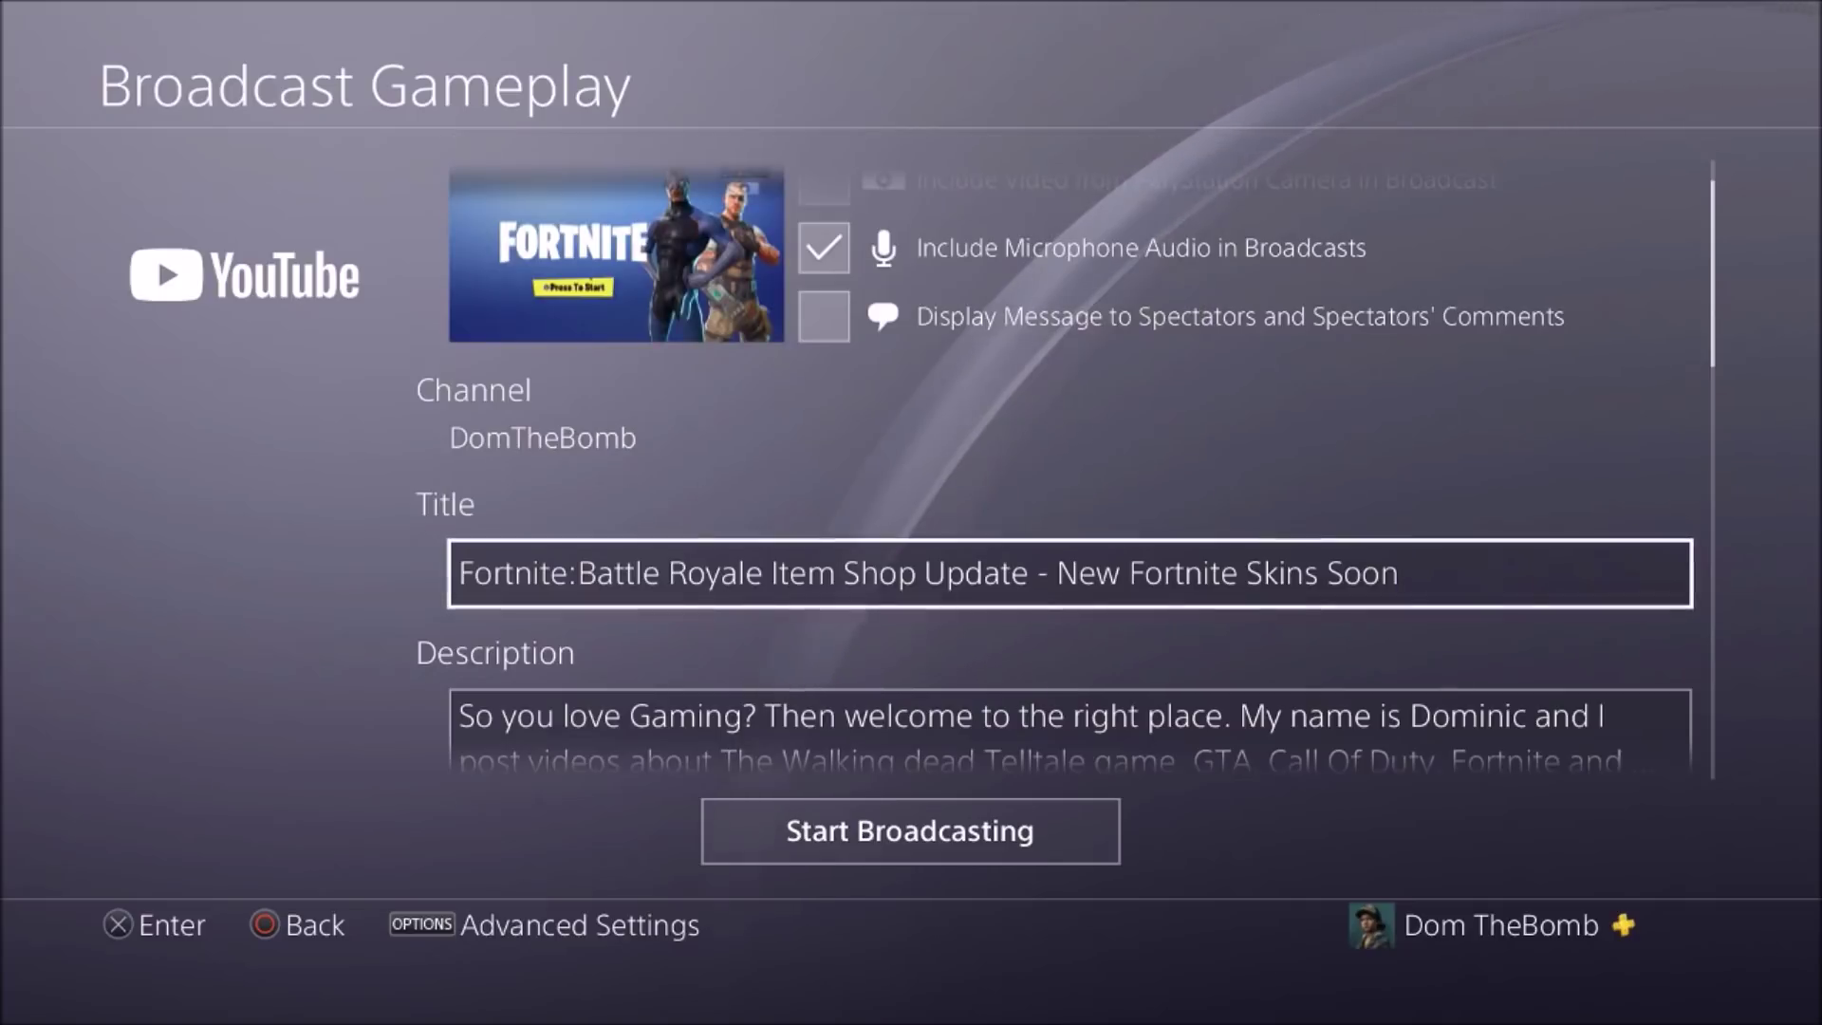
key(Down)
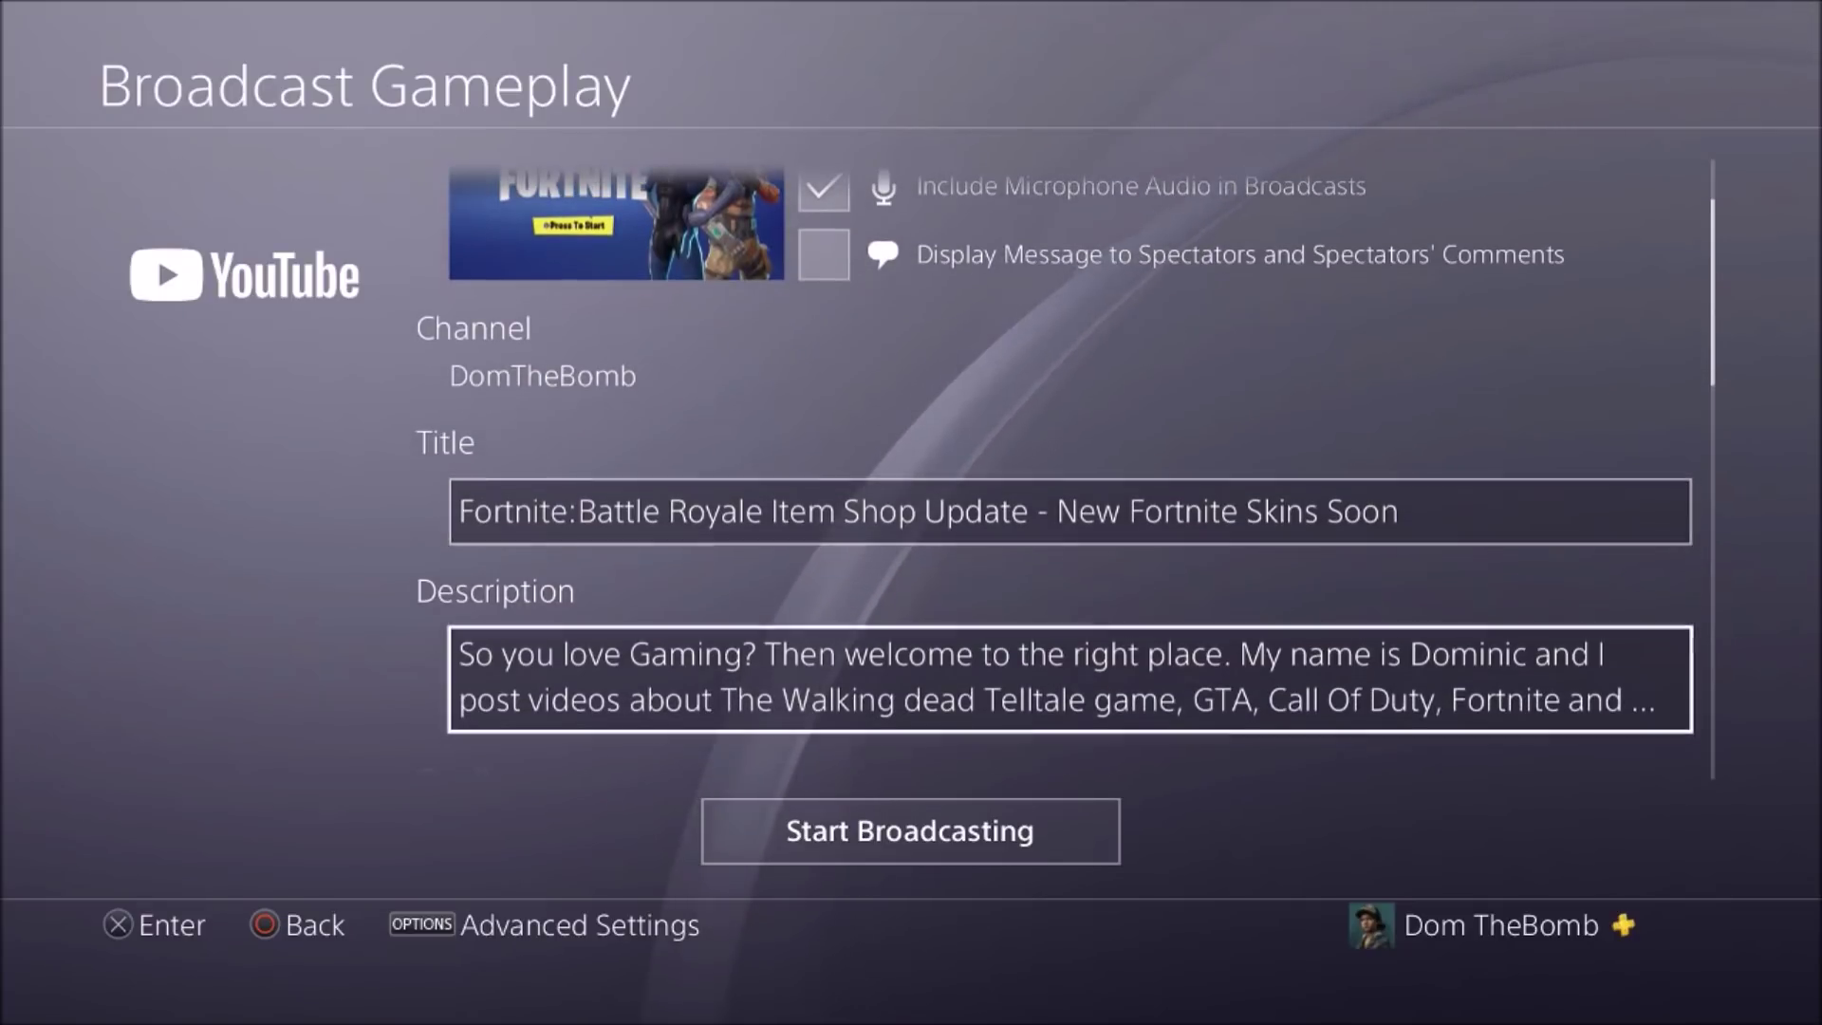
key(Return)
key(Escape)
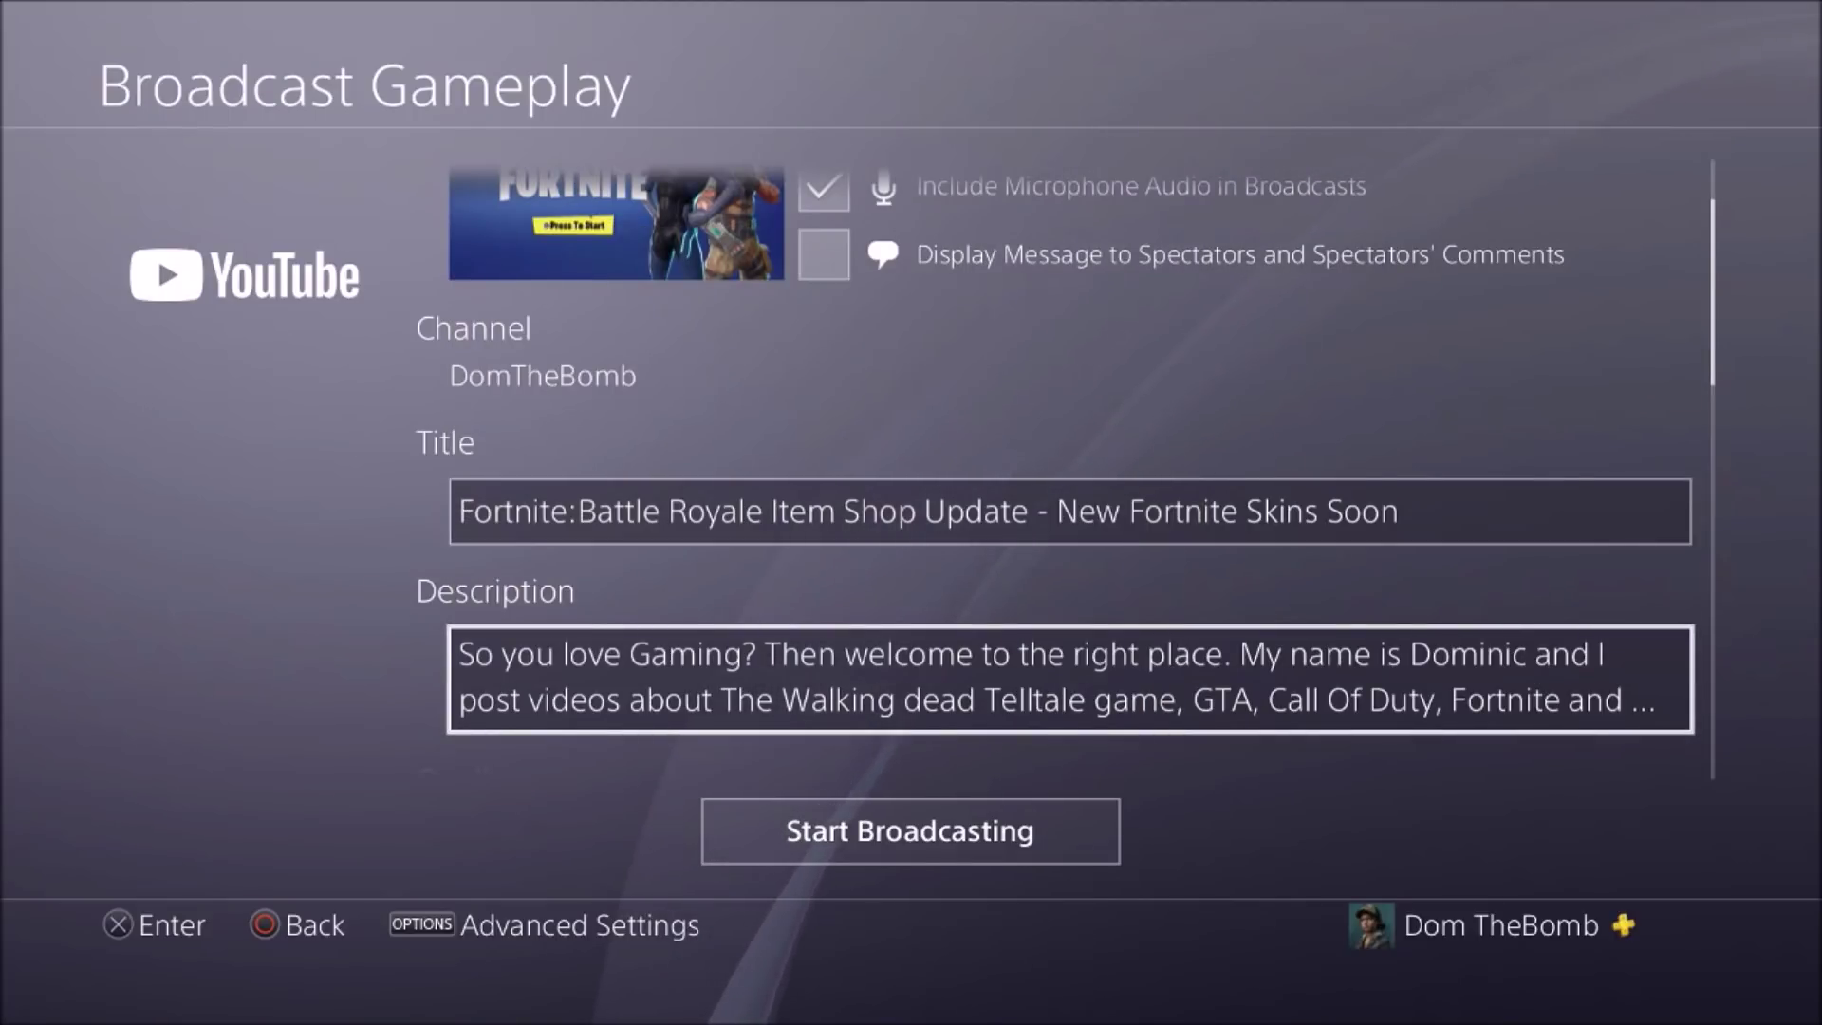
key(Return)
key(Escape)
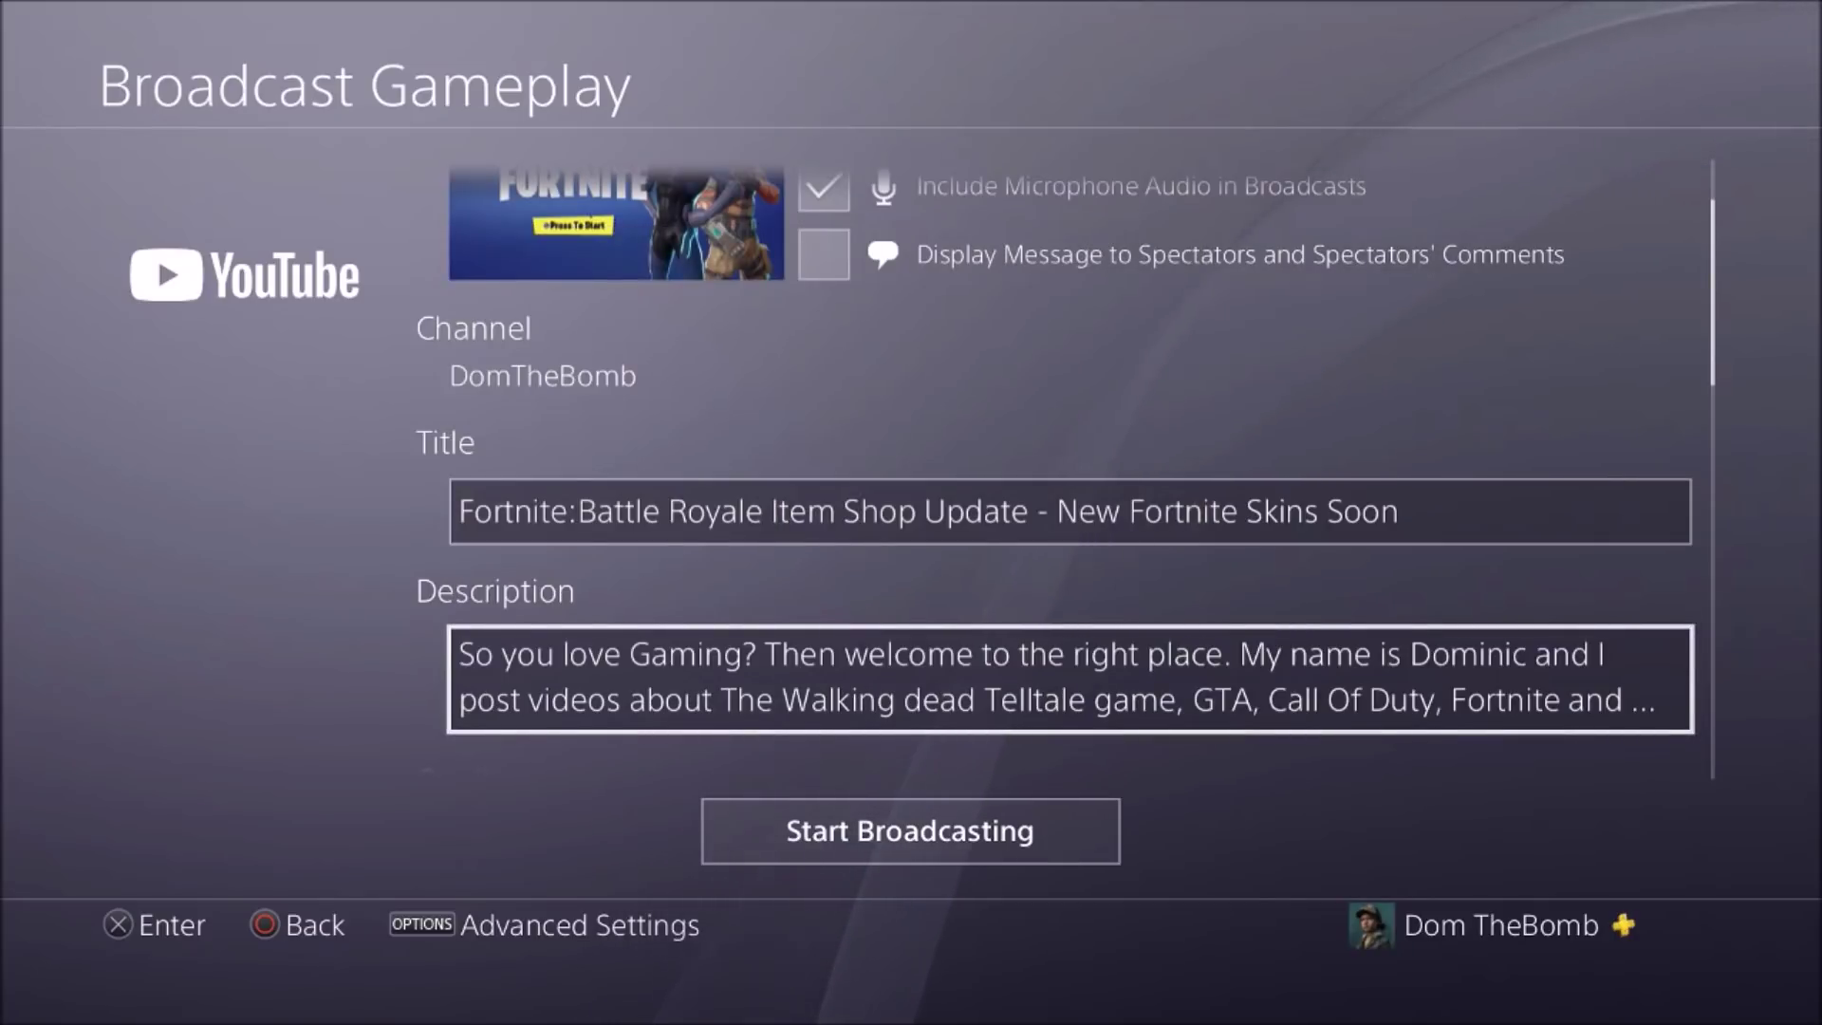
key(Up)
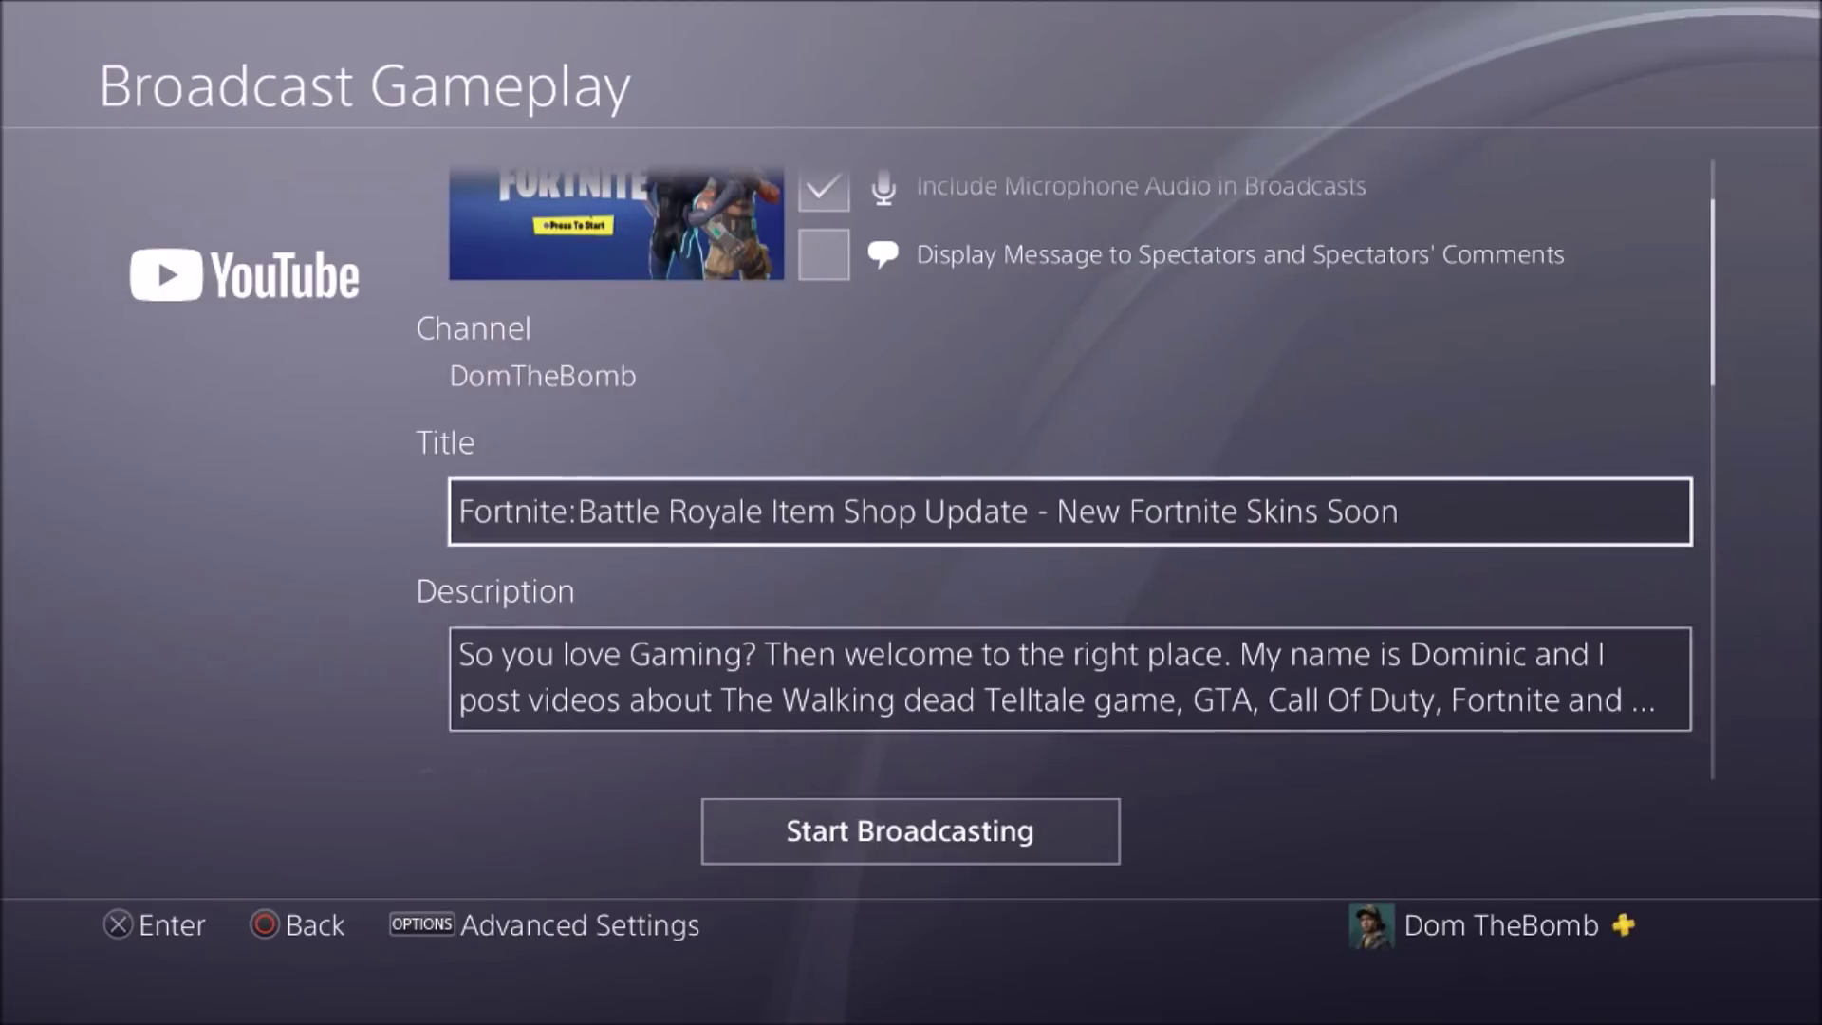
key(Down)
key(Down)
key(Return)
key(Up)
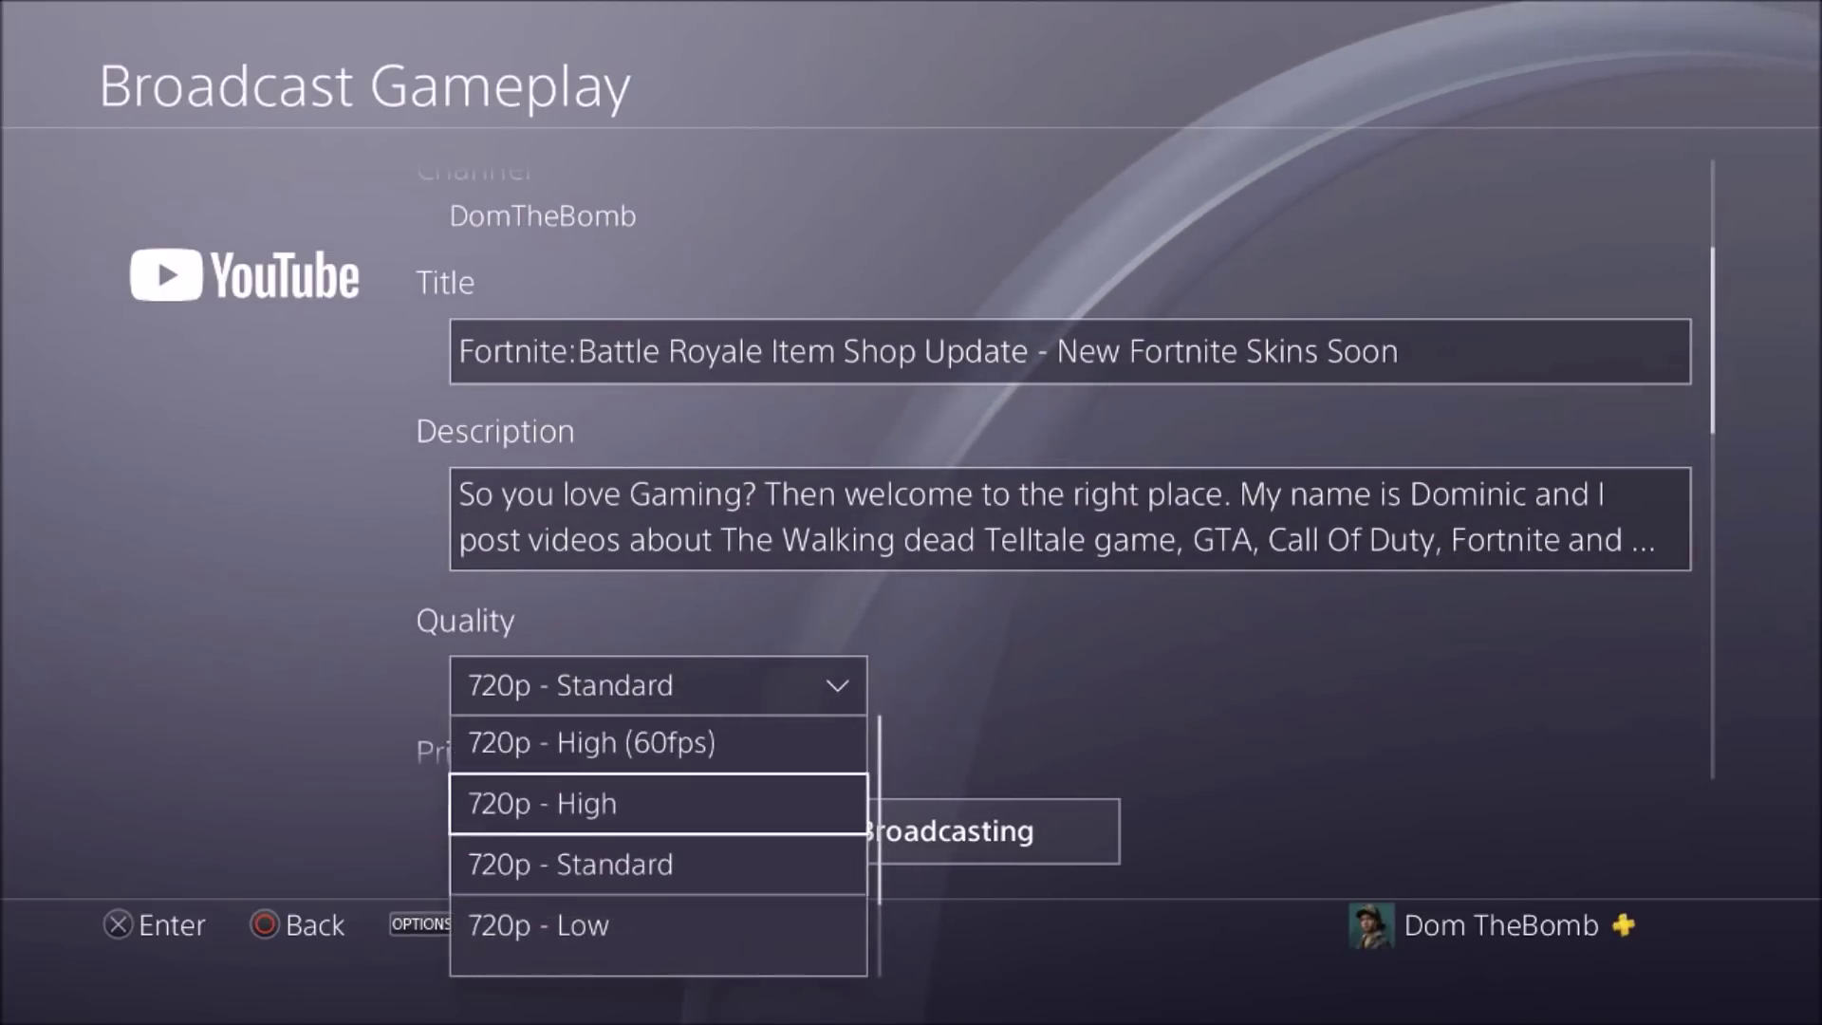
key(Up)
key(Down)
key(Down)
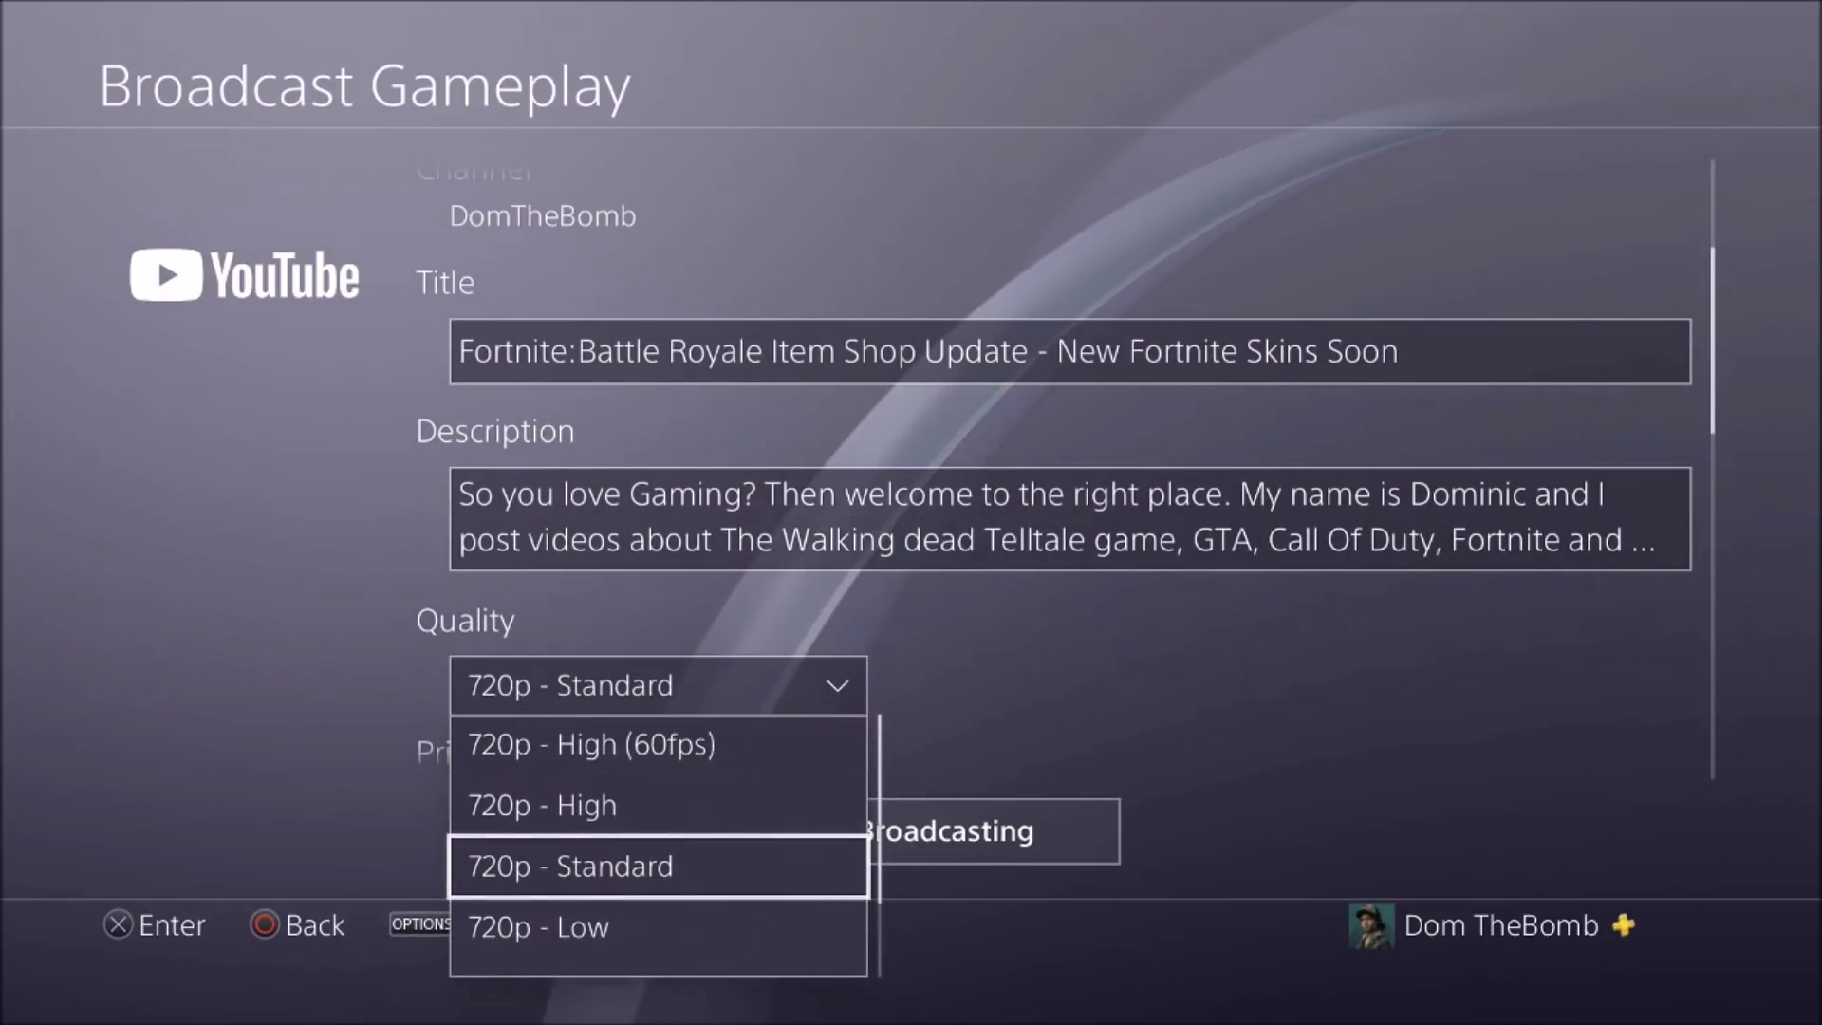
key(Down)
key(Down)
key(Down)
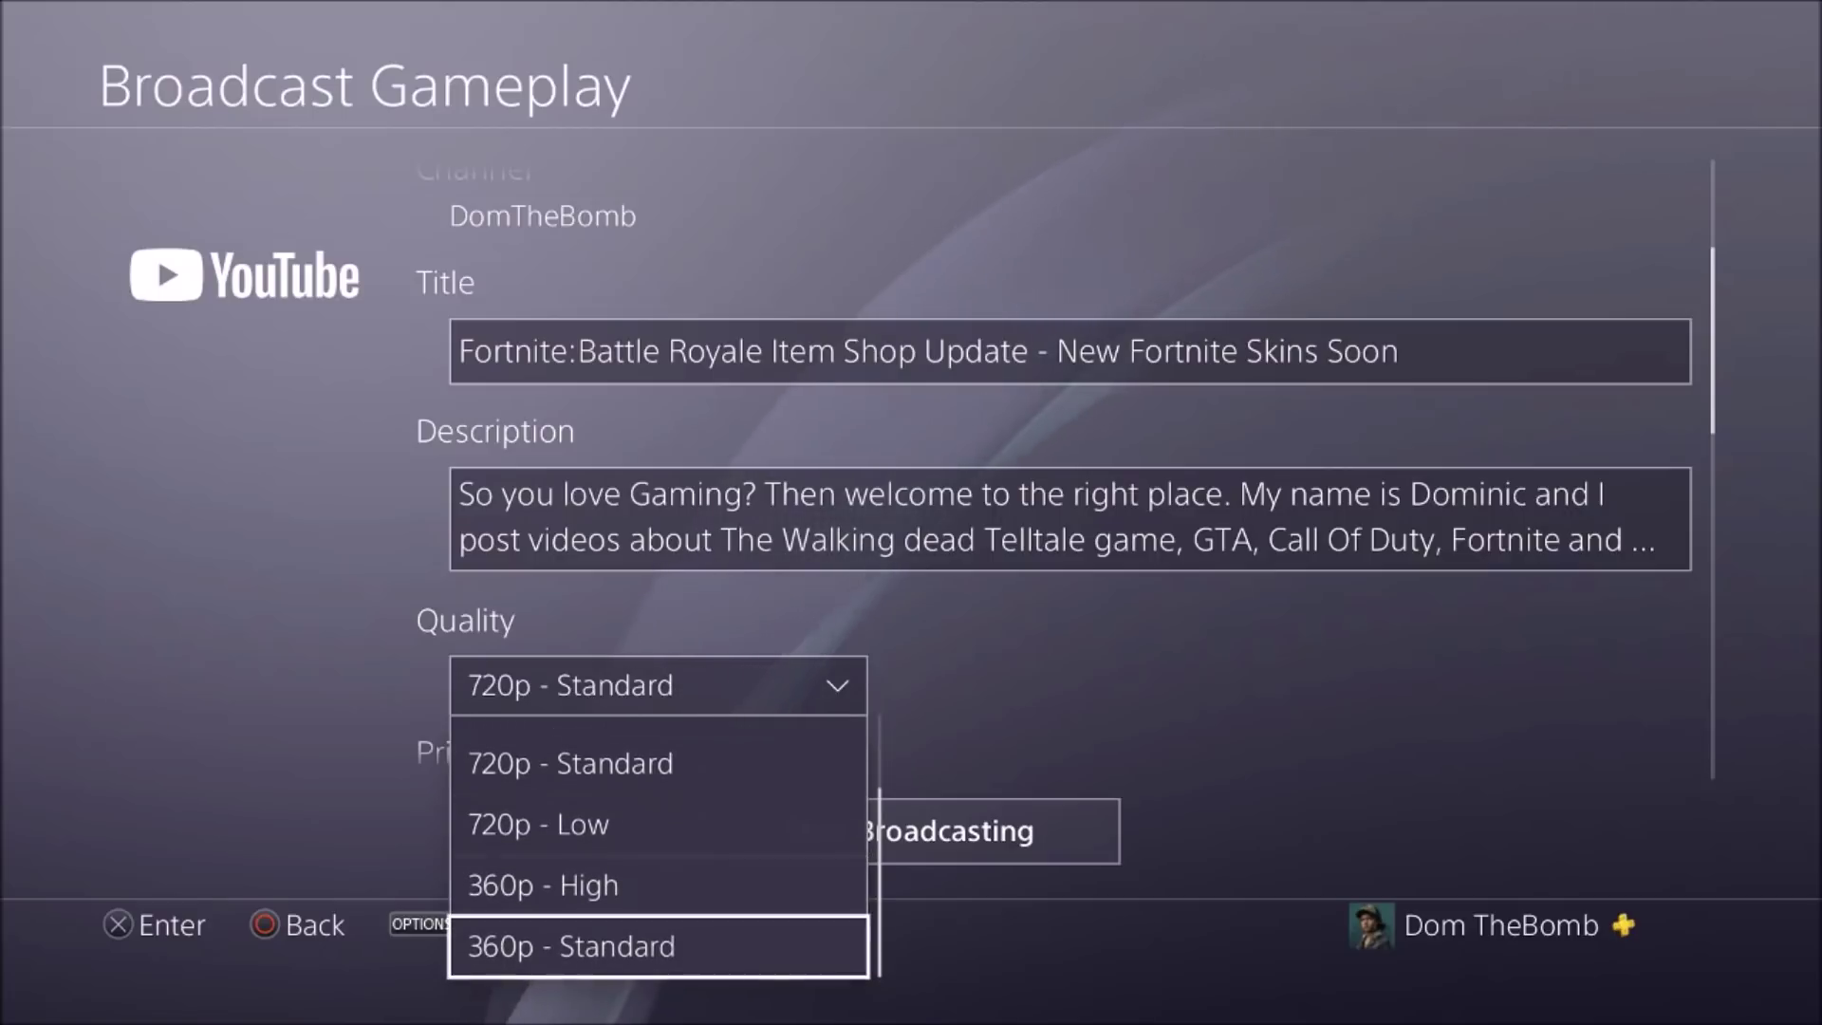
key(Up)
key(Up)
key(Up)
key(Up)
key(Up)
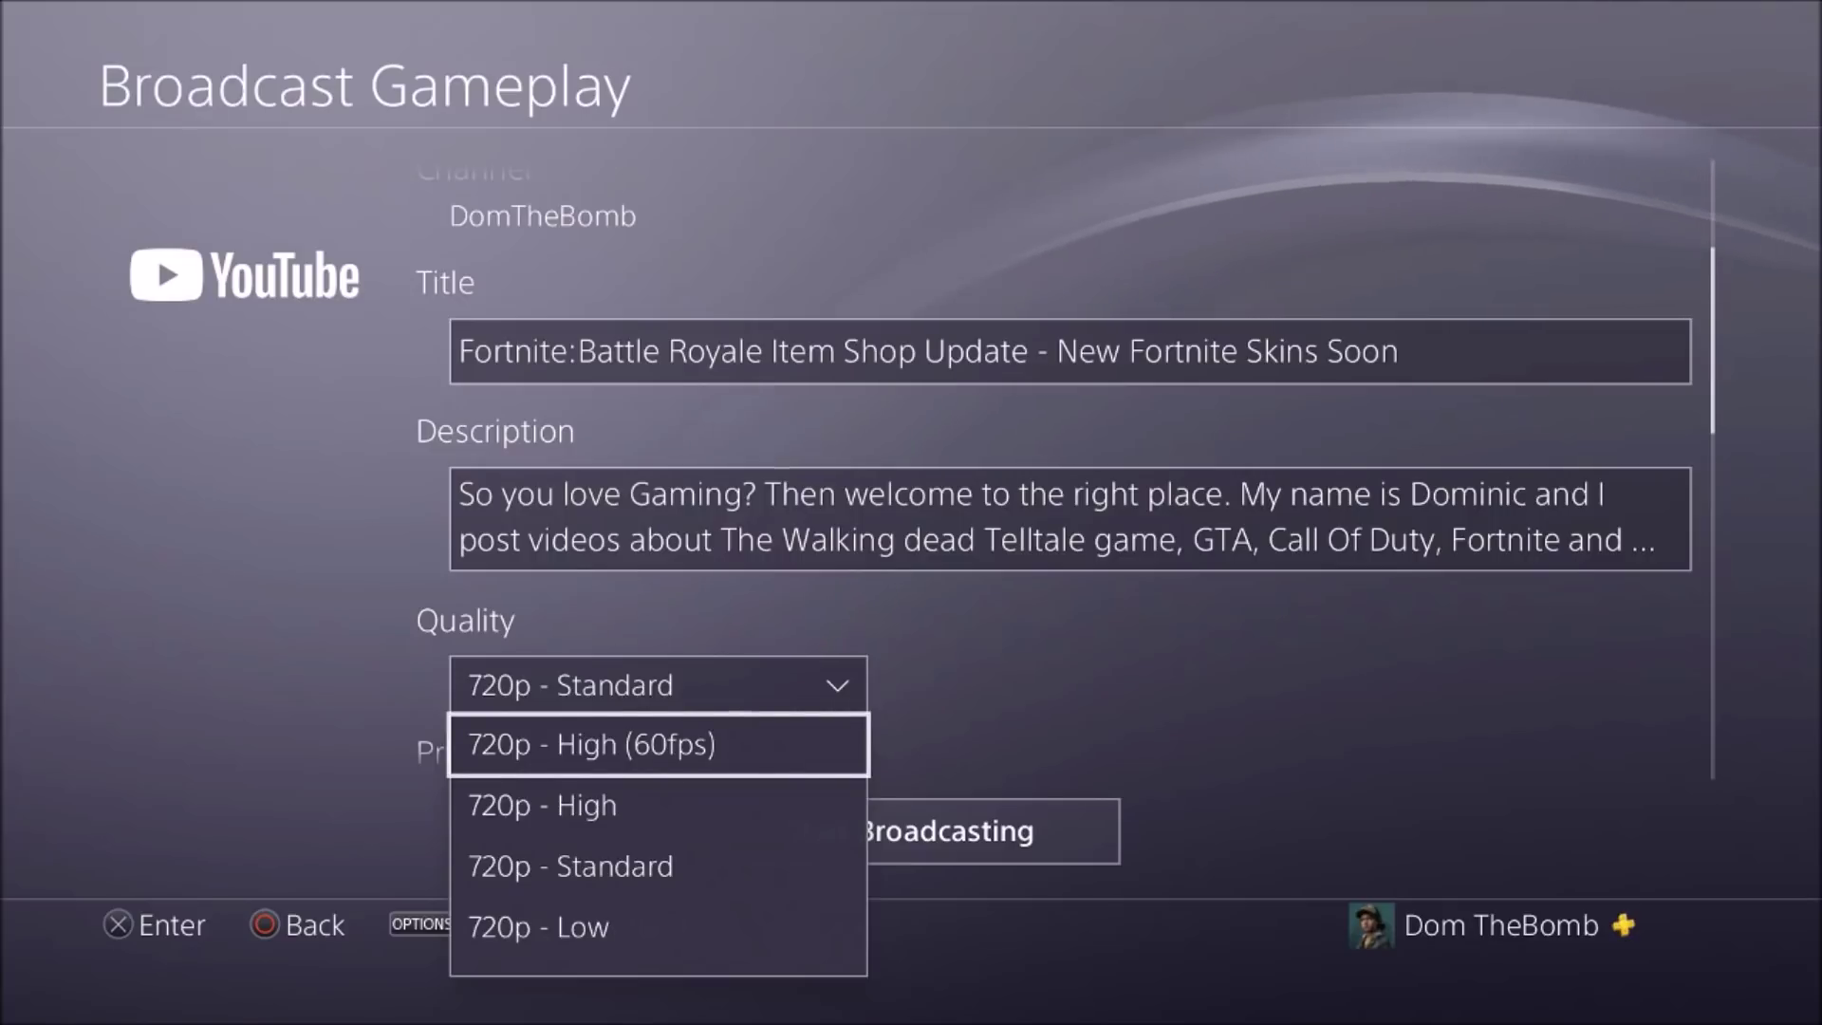
key(Escape)
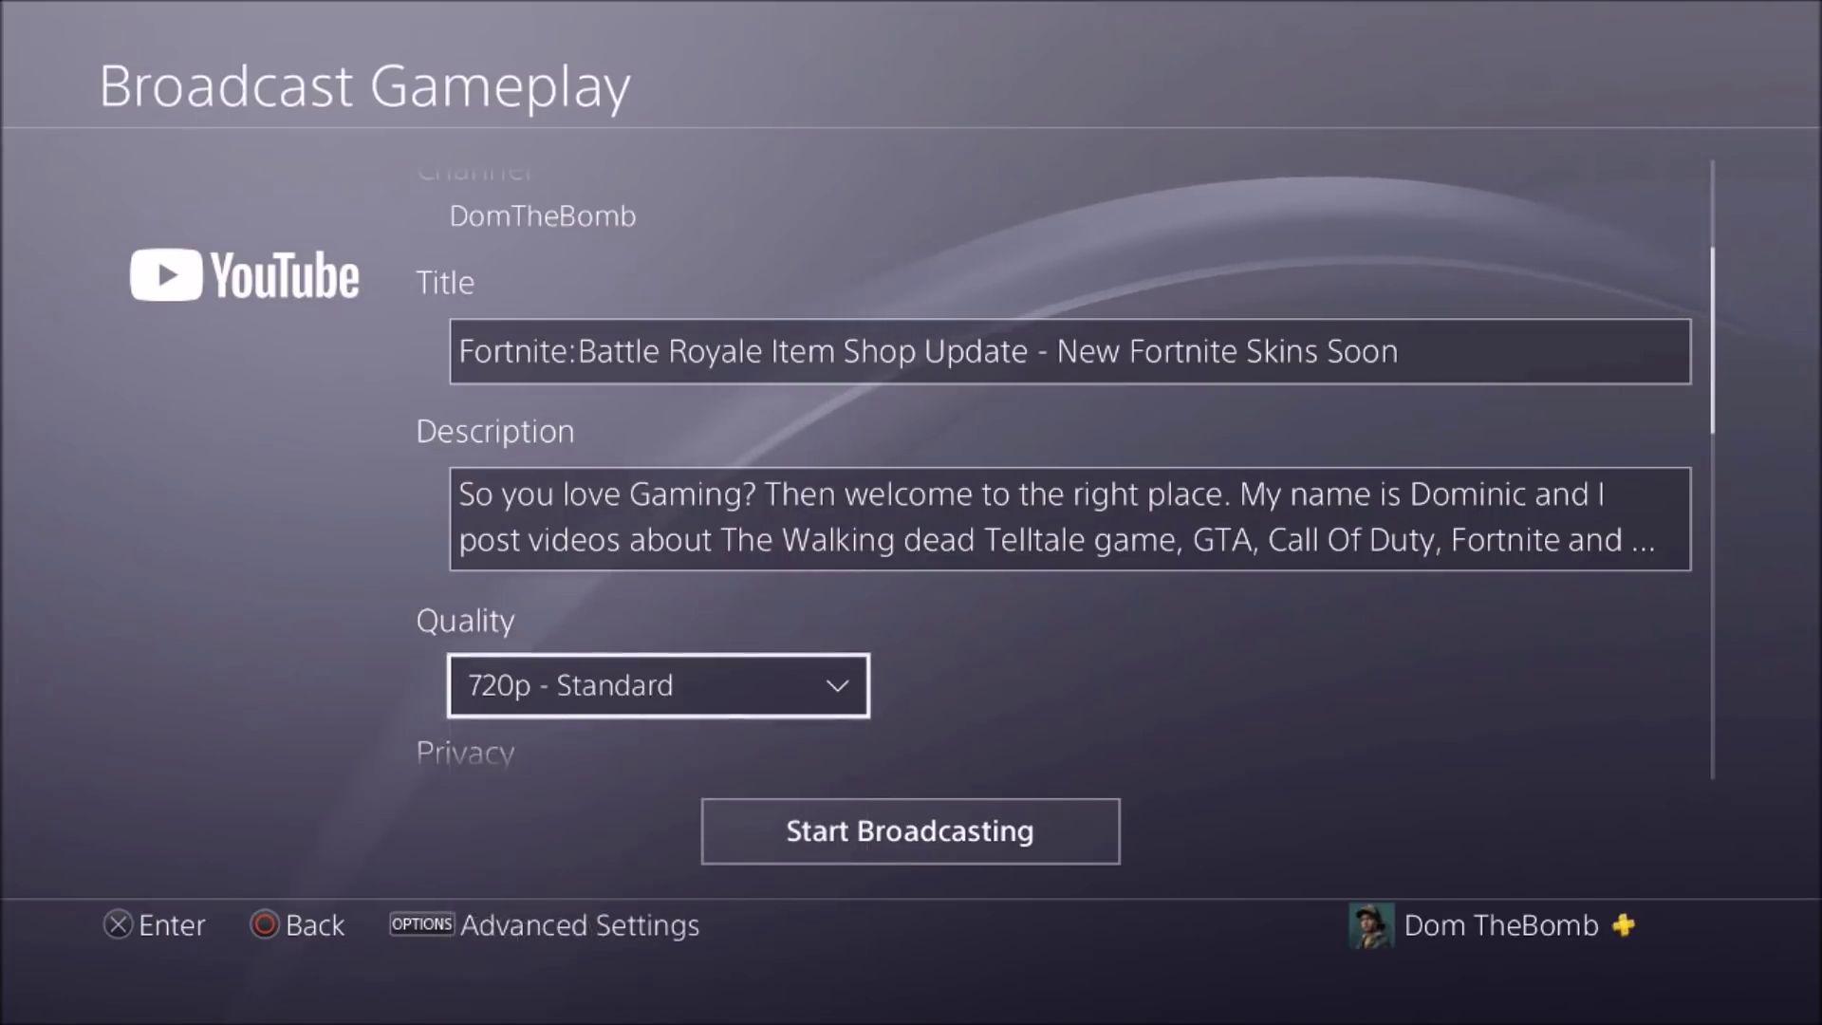
scroll(1065, 470, down, 3)
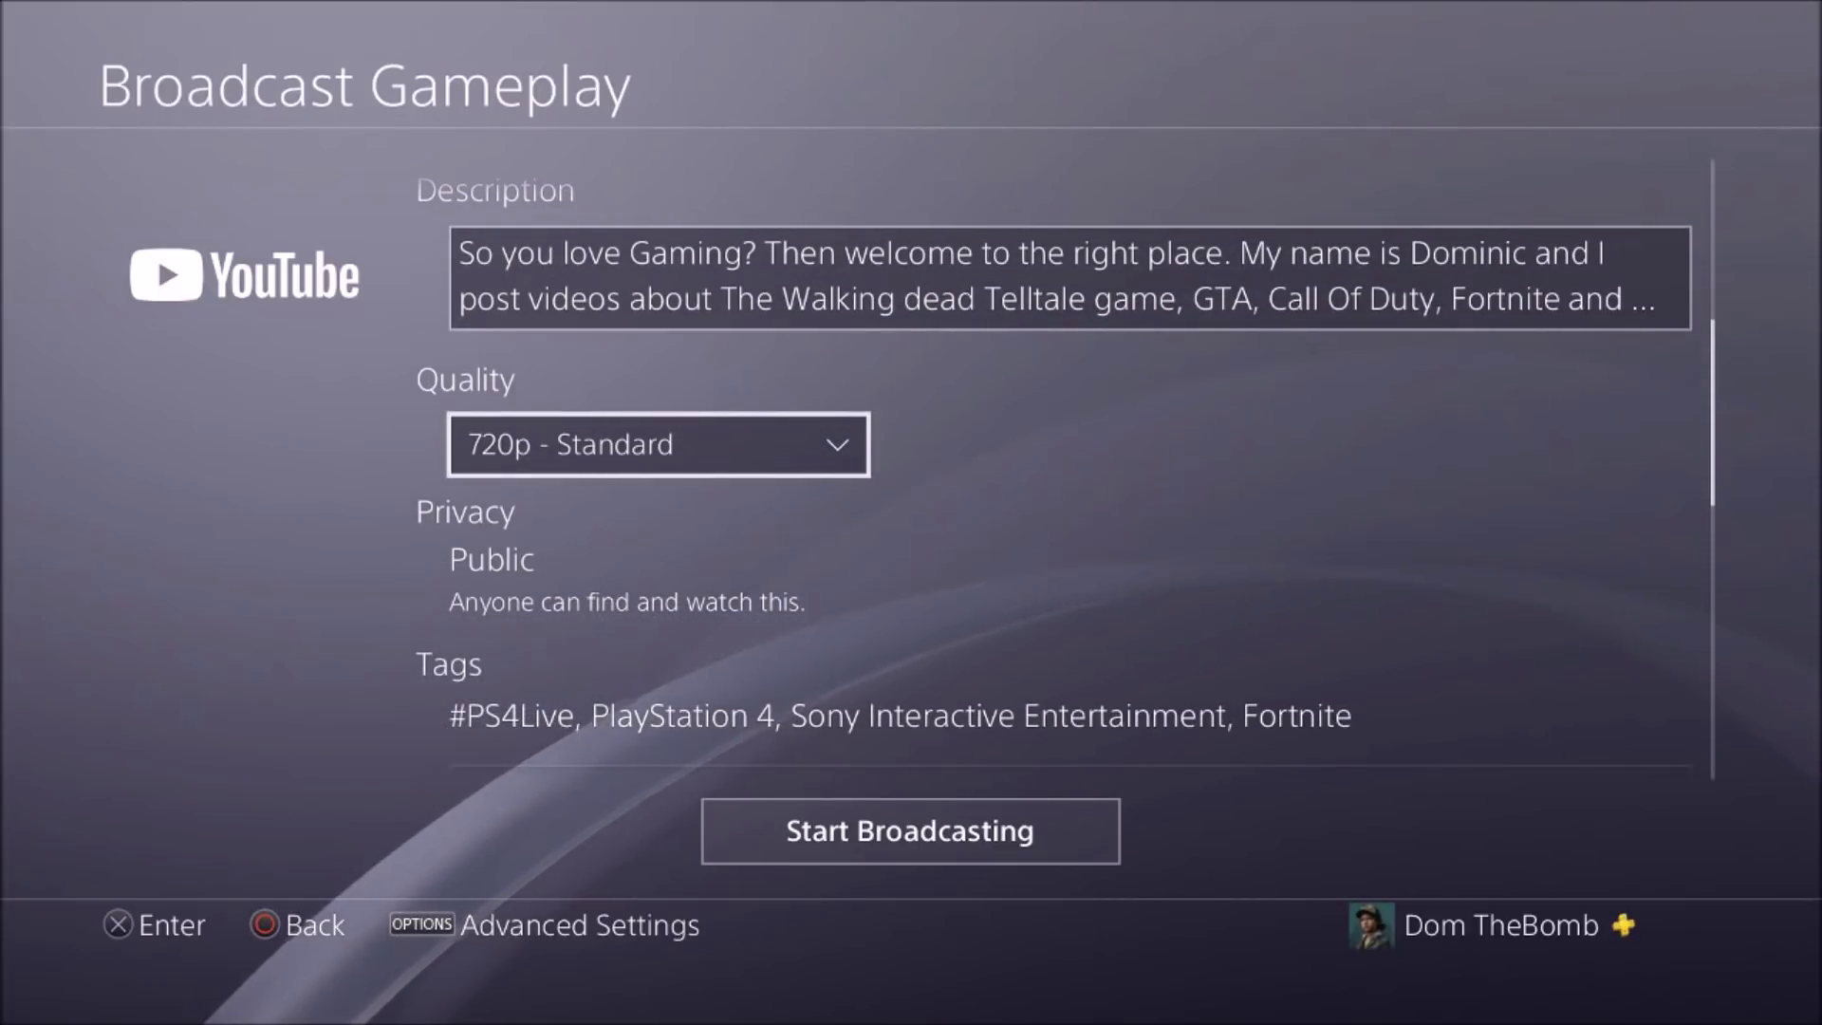
- Turn Include Online ID in Tags off and back on, leaving it enabled
scroll(1037, 601, down, 1)
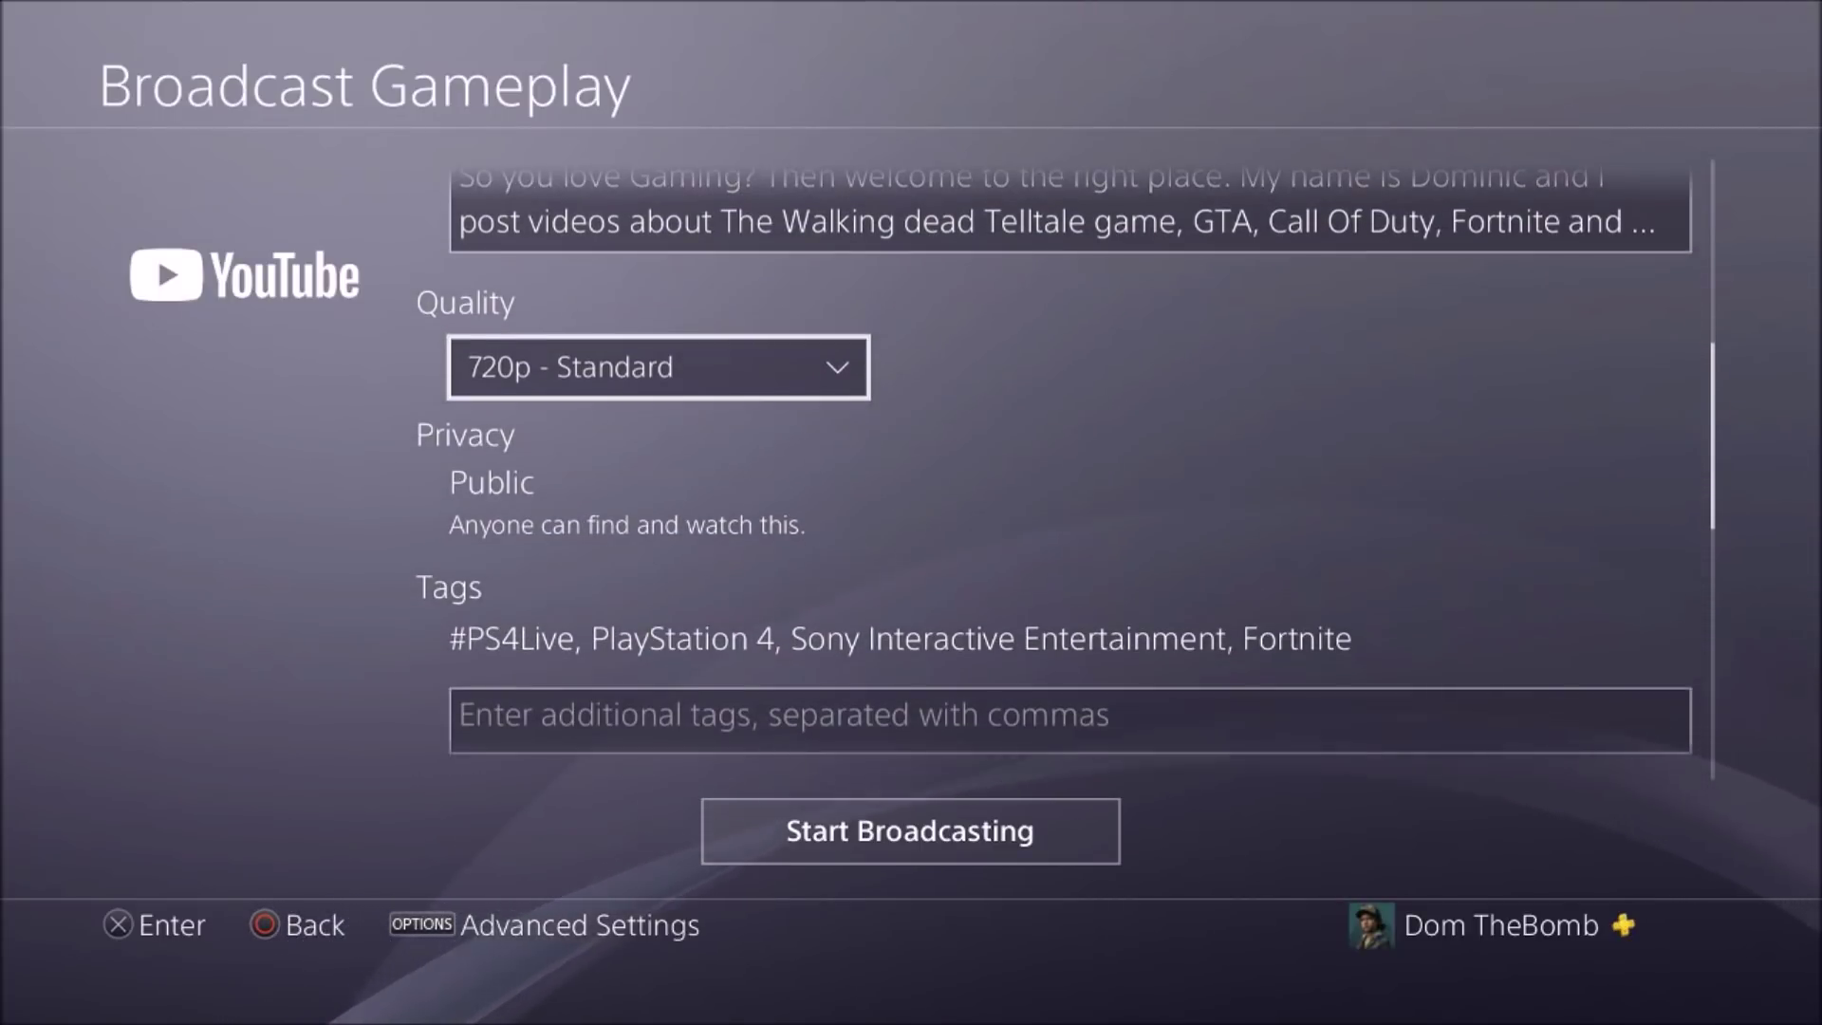
key(Down)
scroll(1070, 475, down, 1)
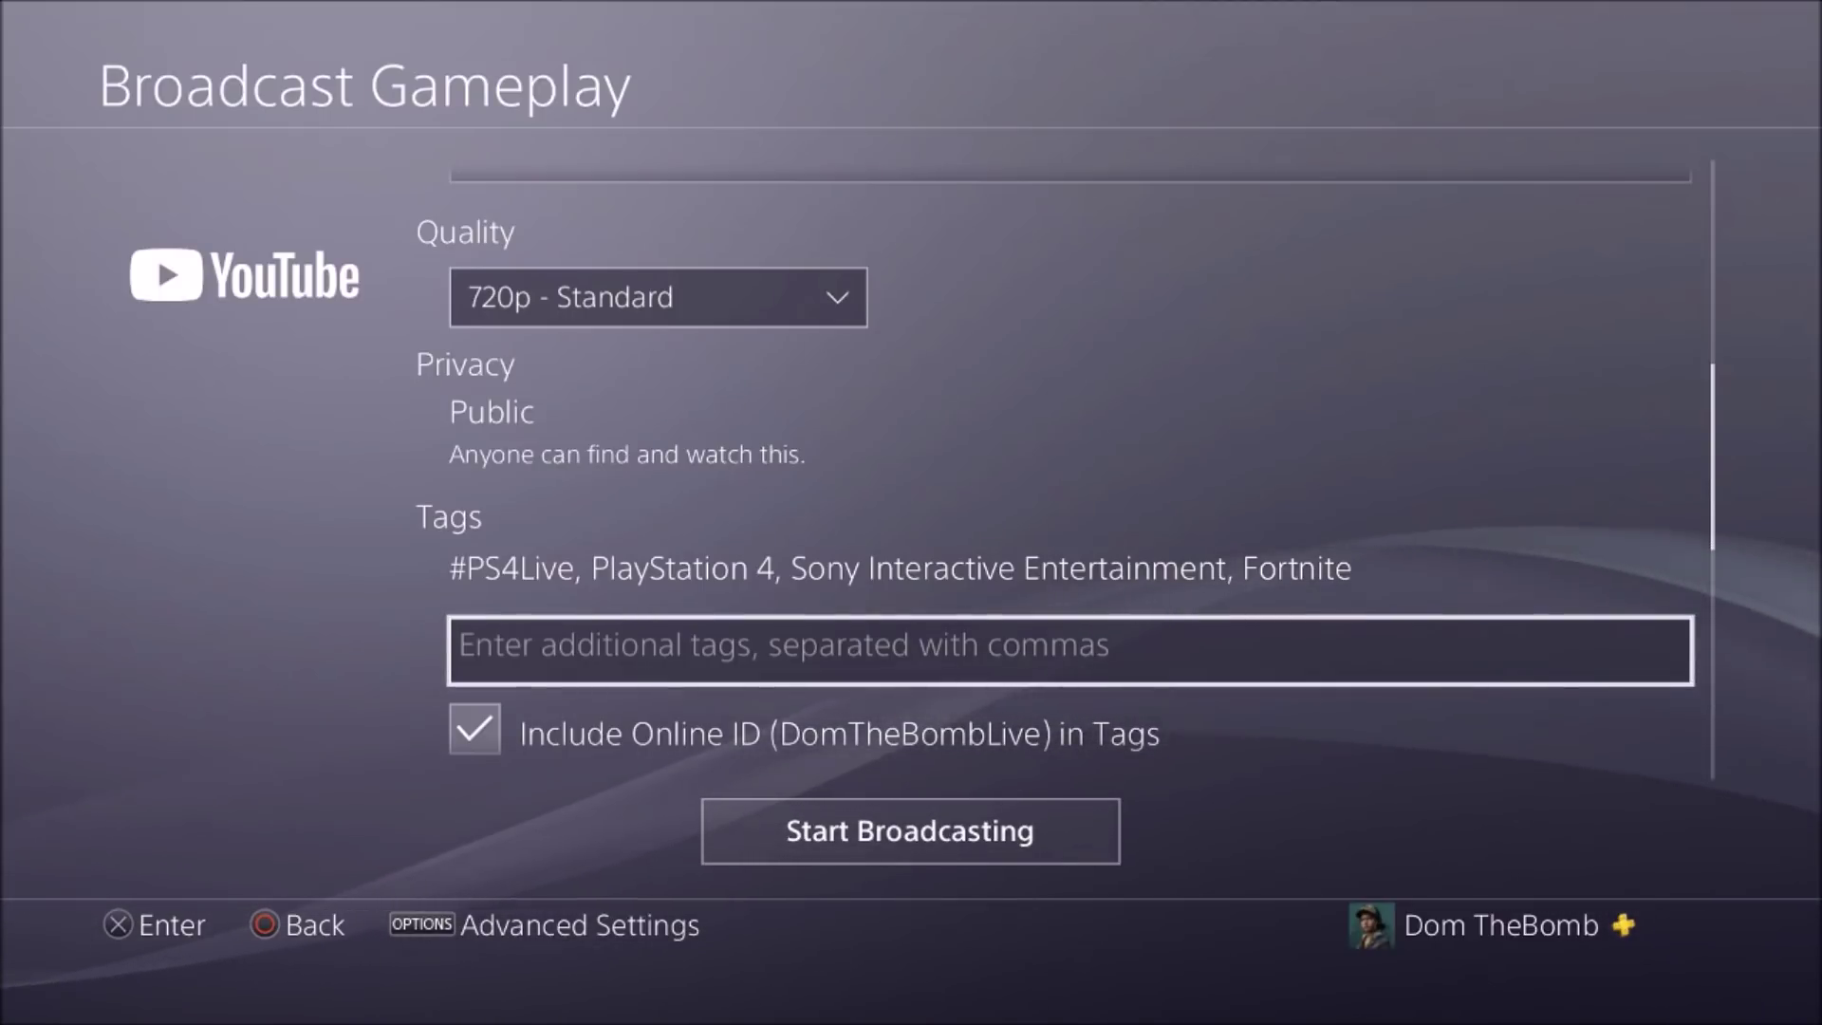
key(Down)
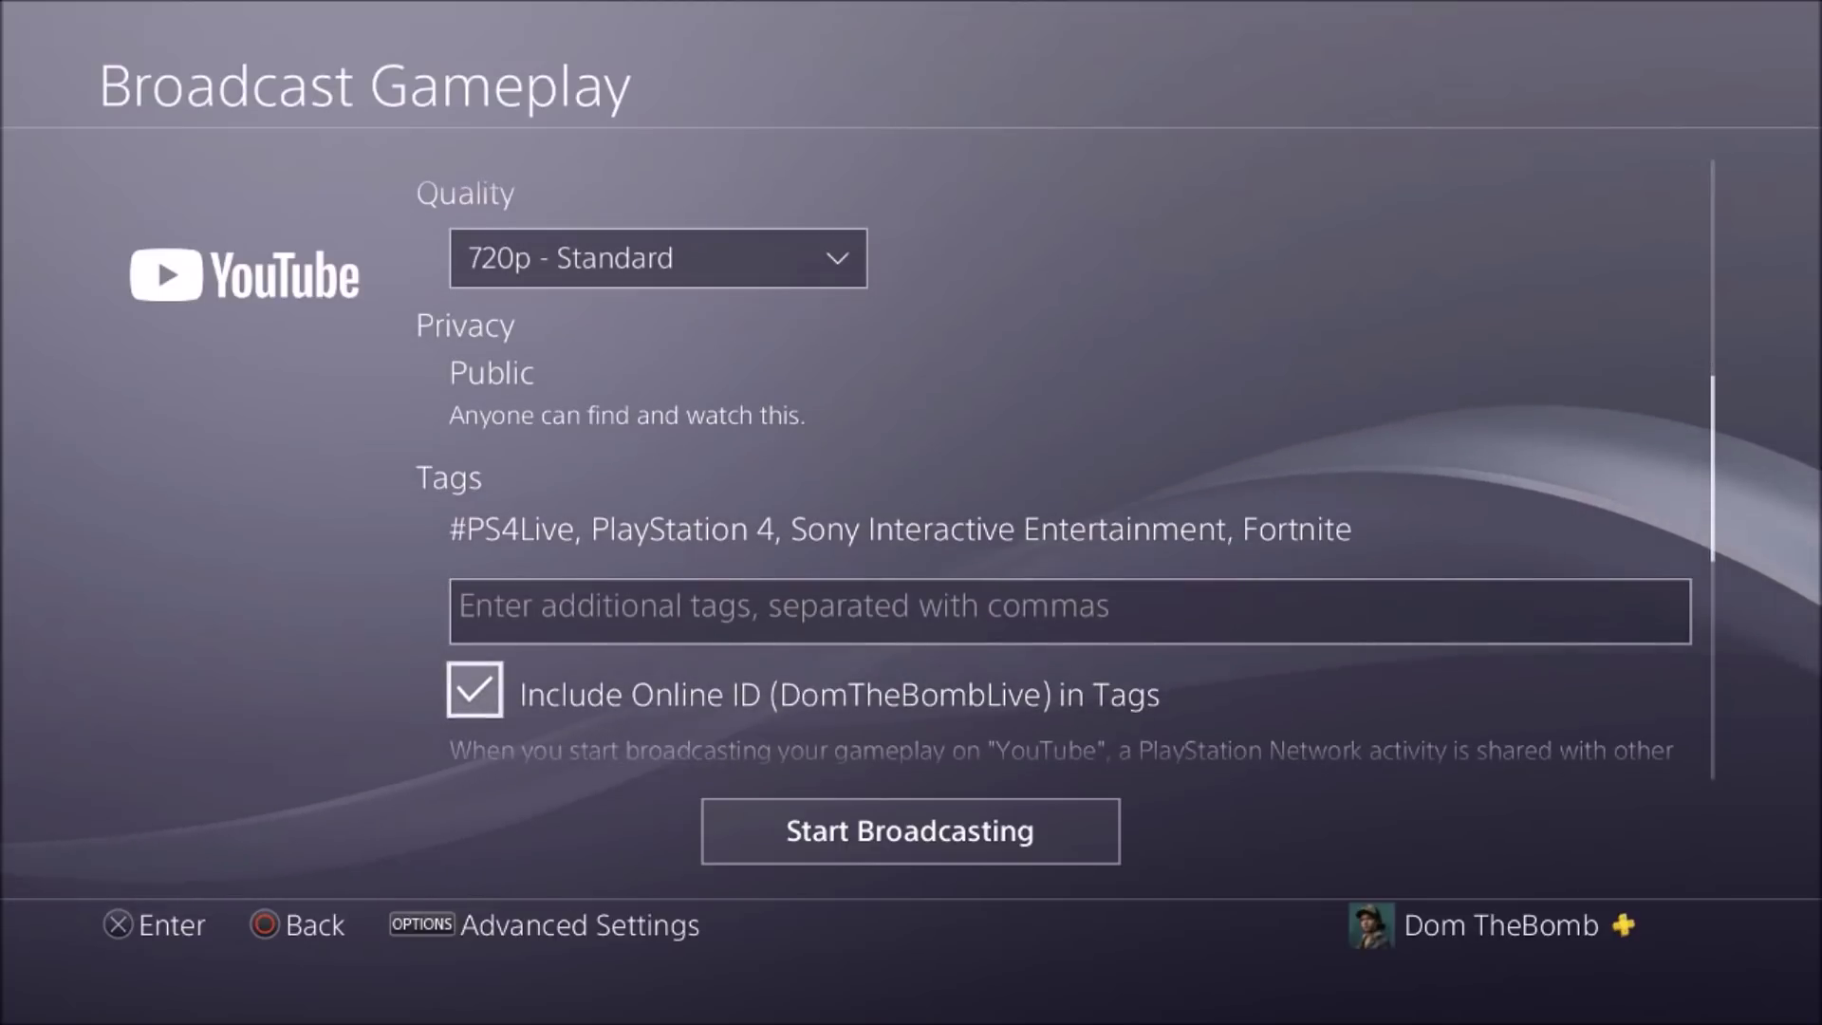
key(Down)
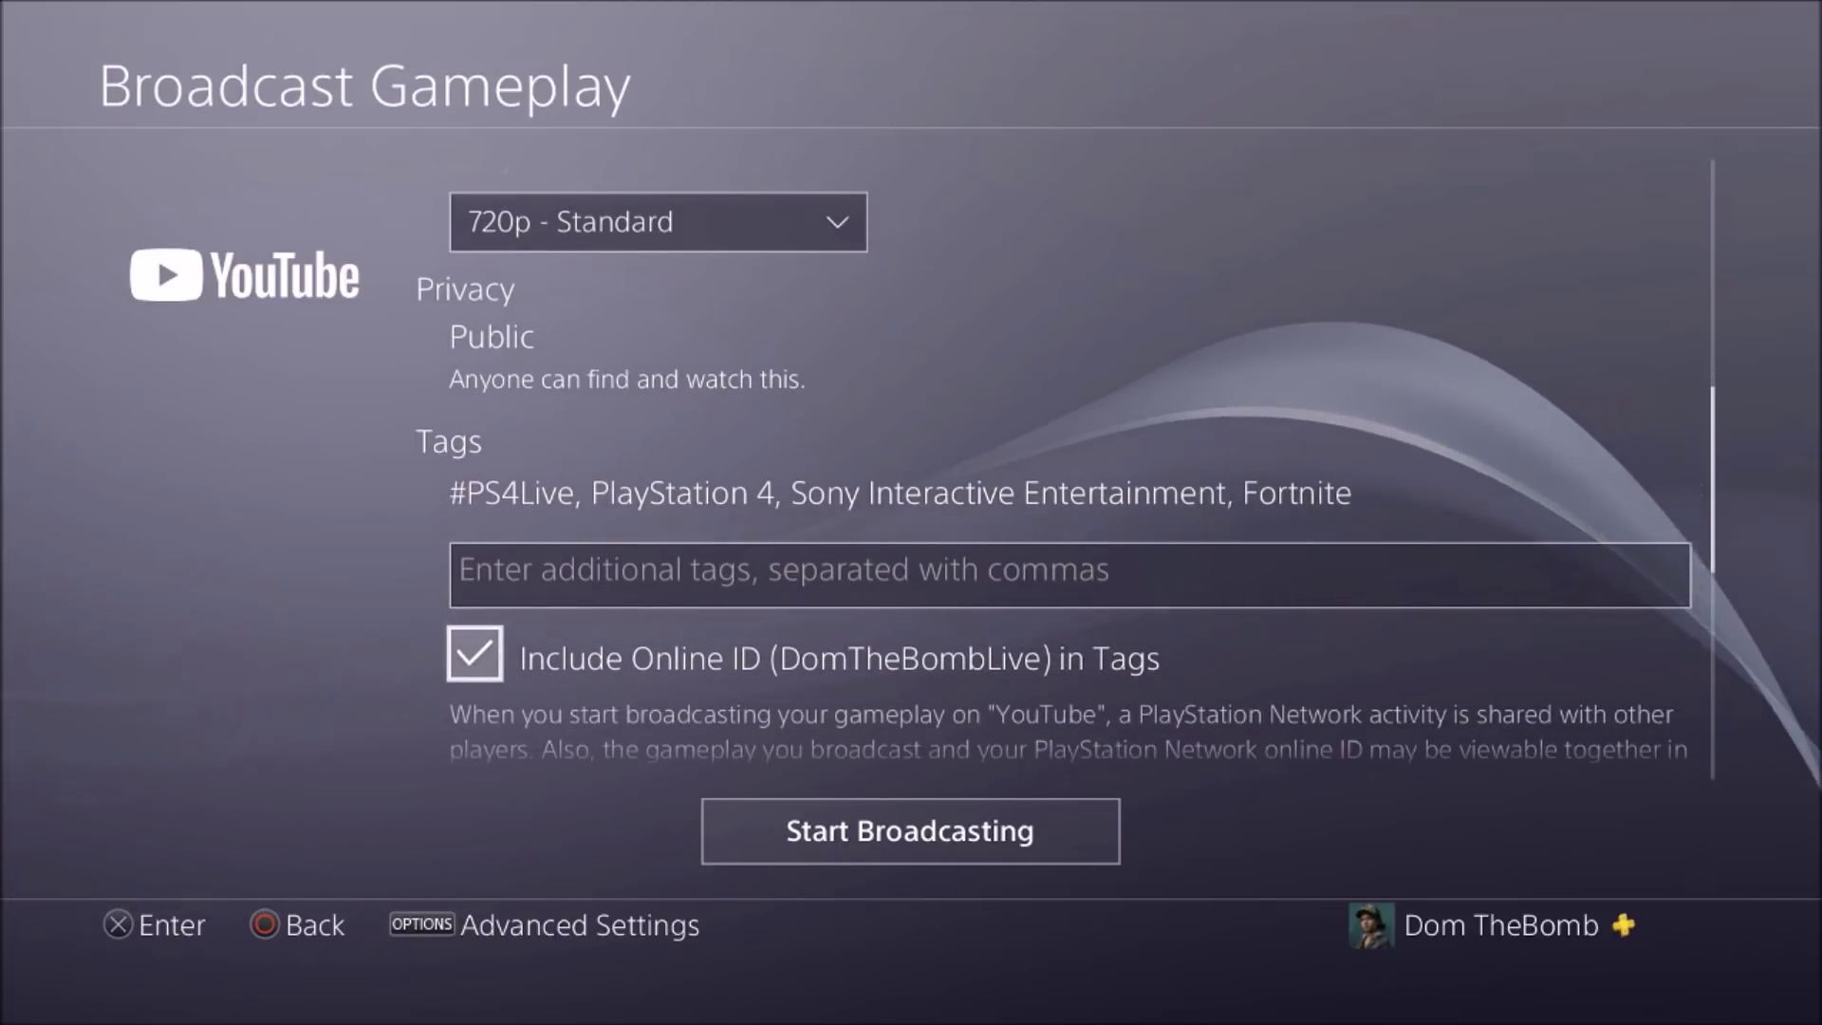
key(Return)
key(Return)
key(Up)
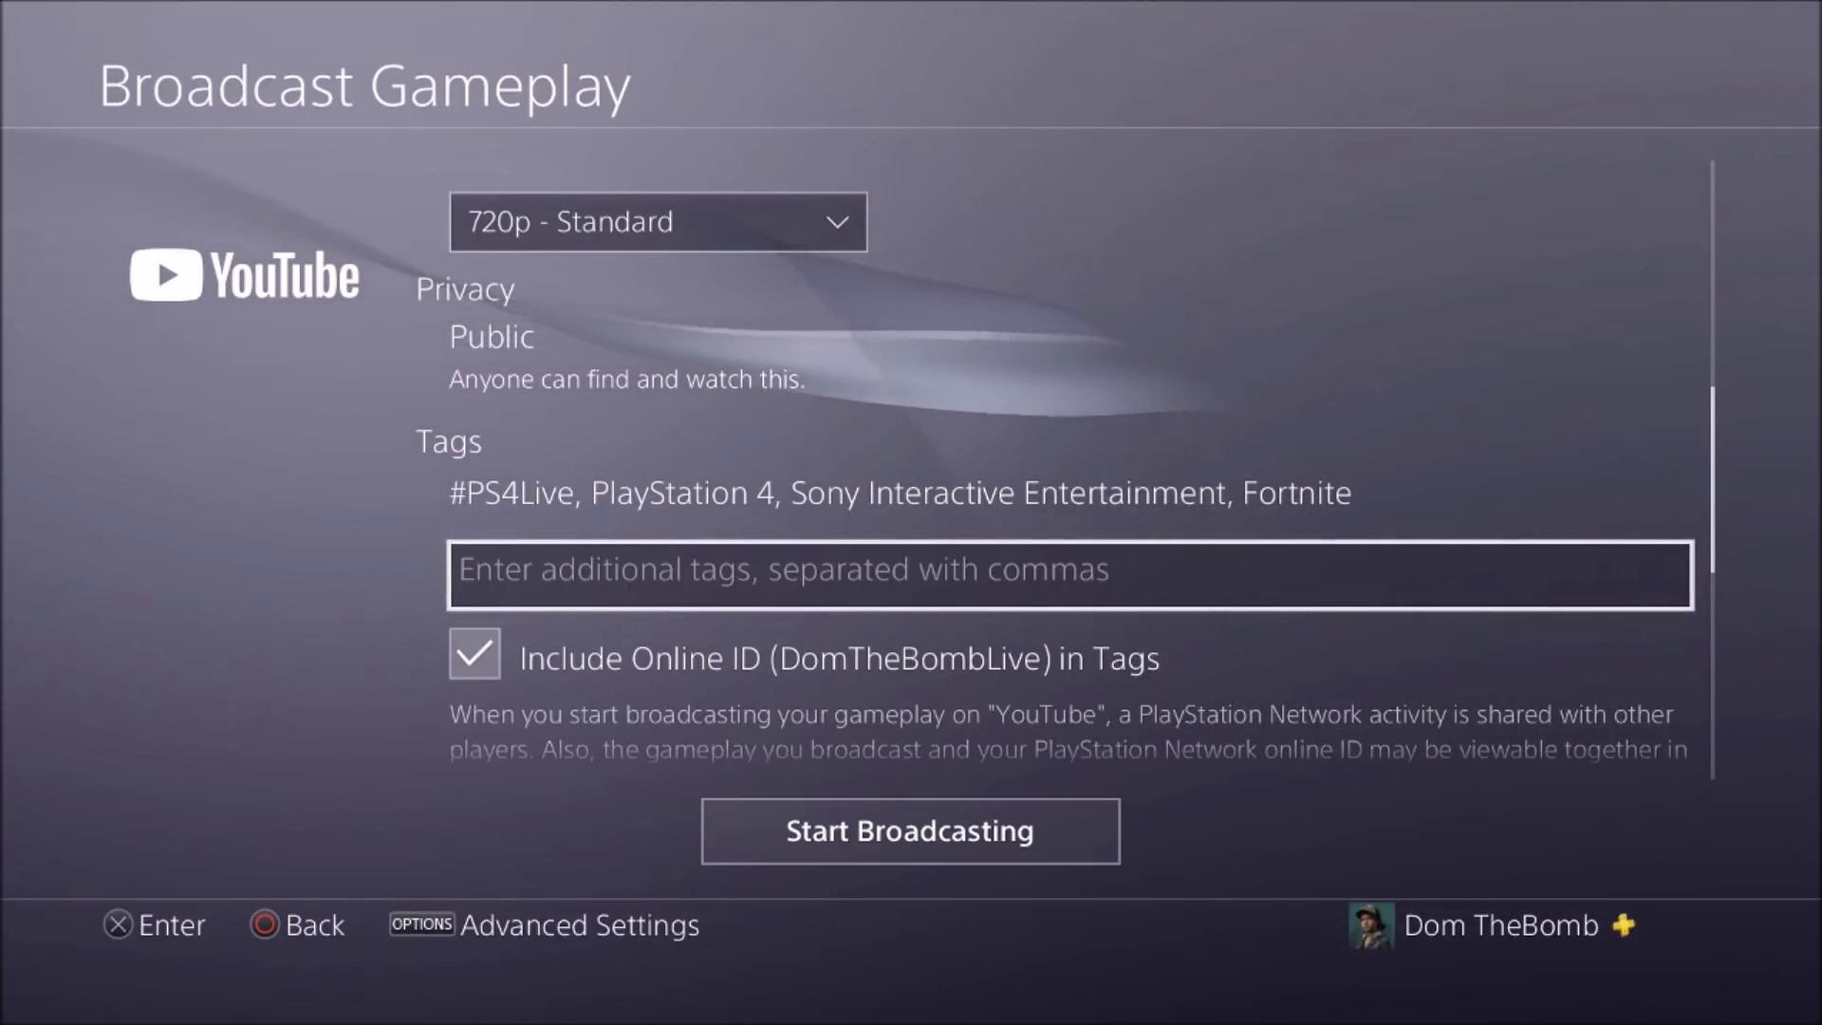
- Open the Select Players list under Send Invitation To
key(Down)
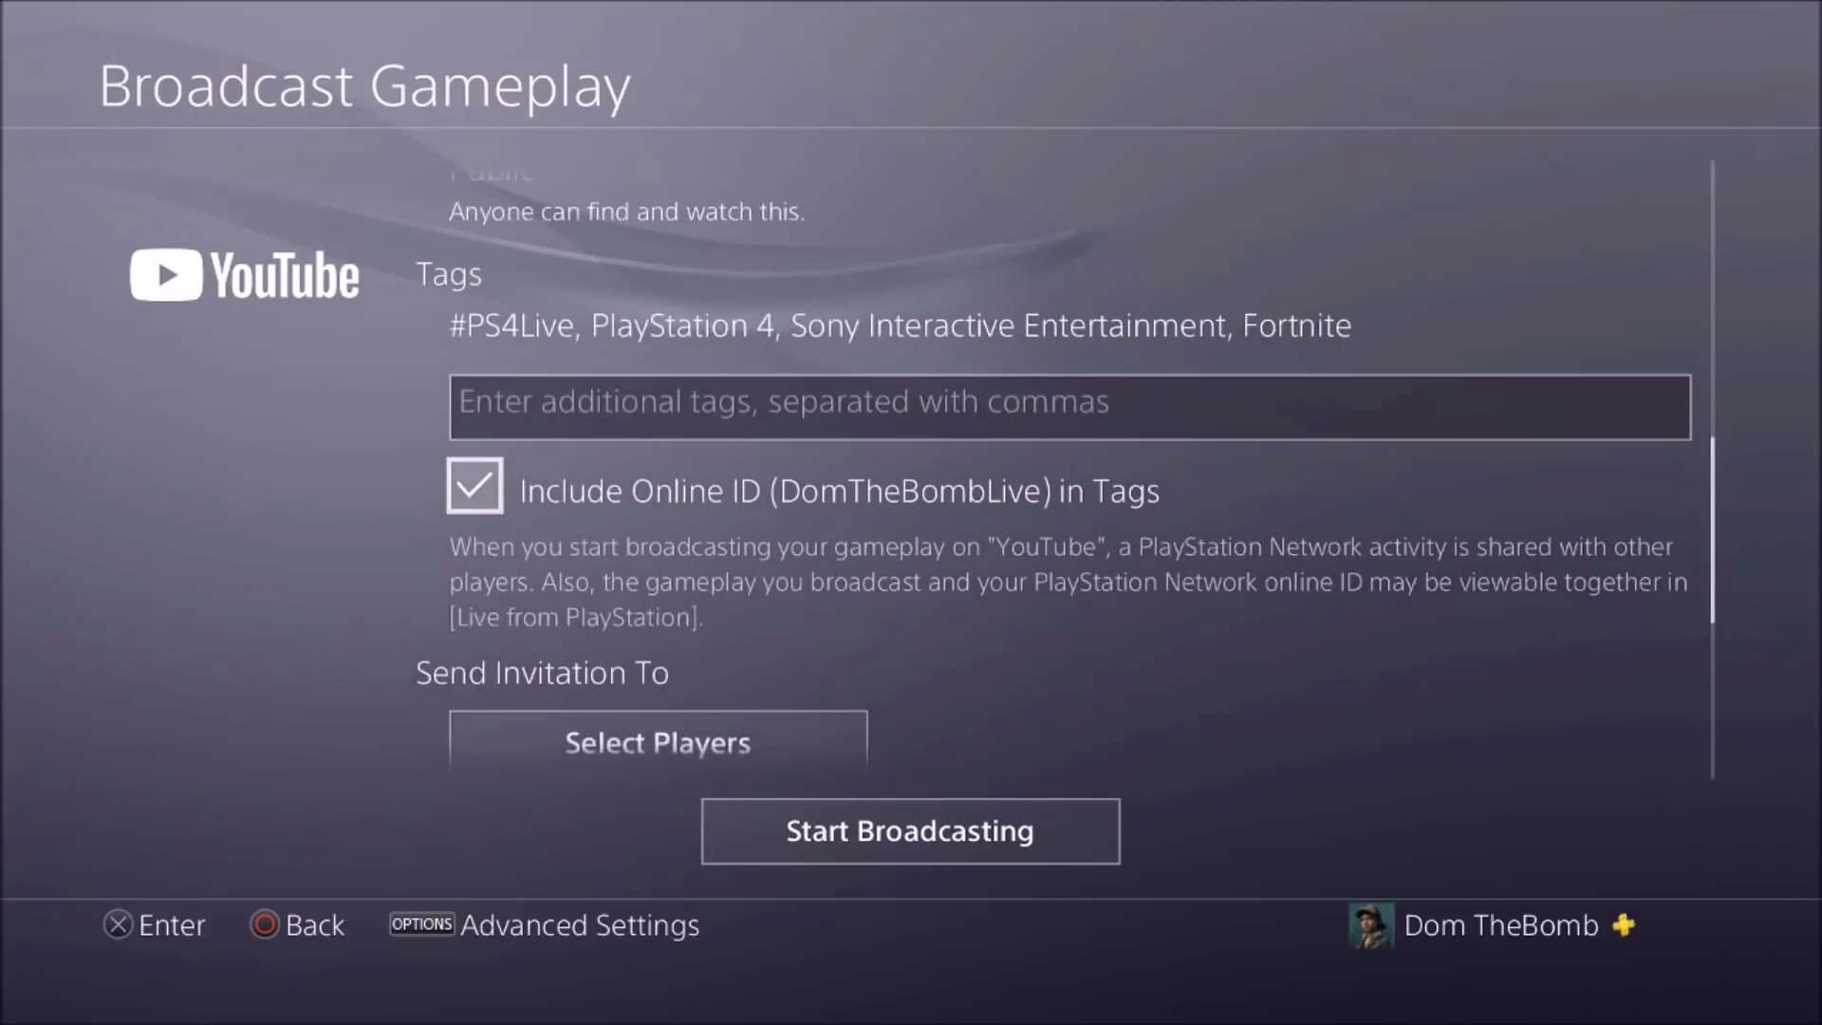
key(Down)
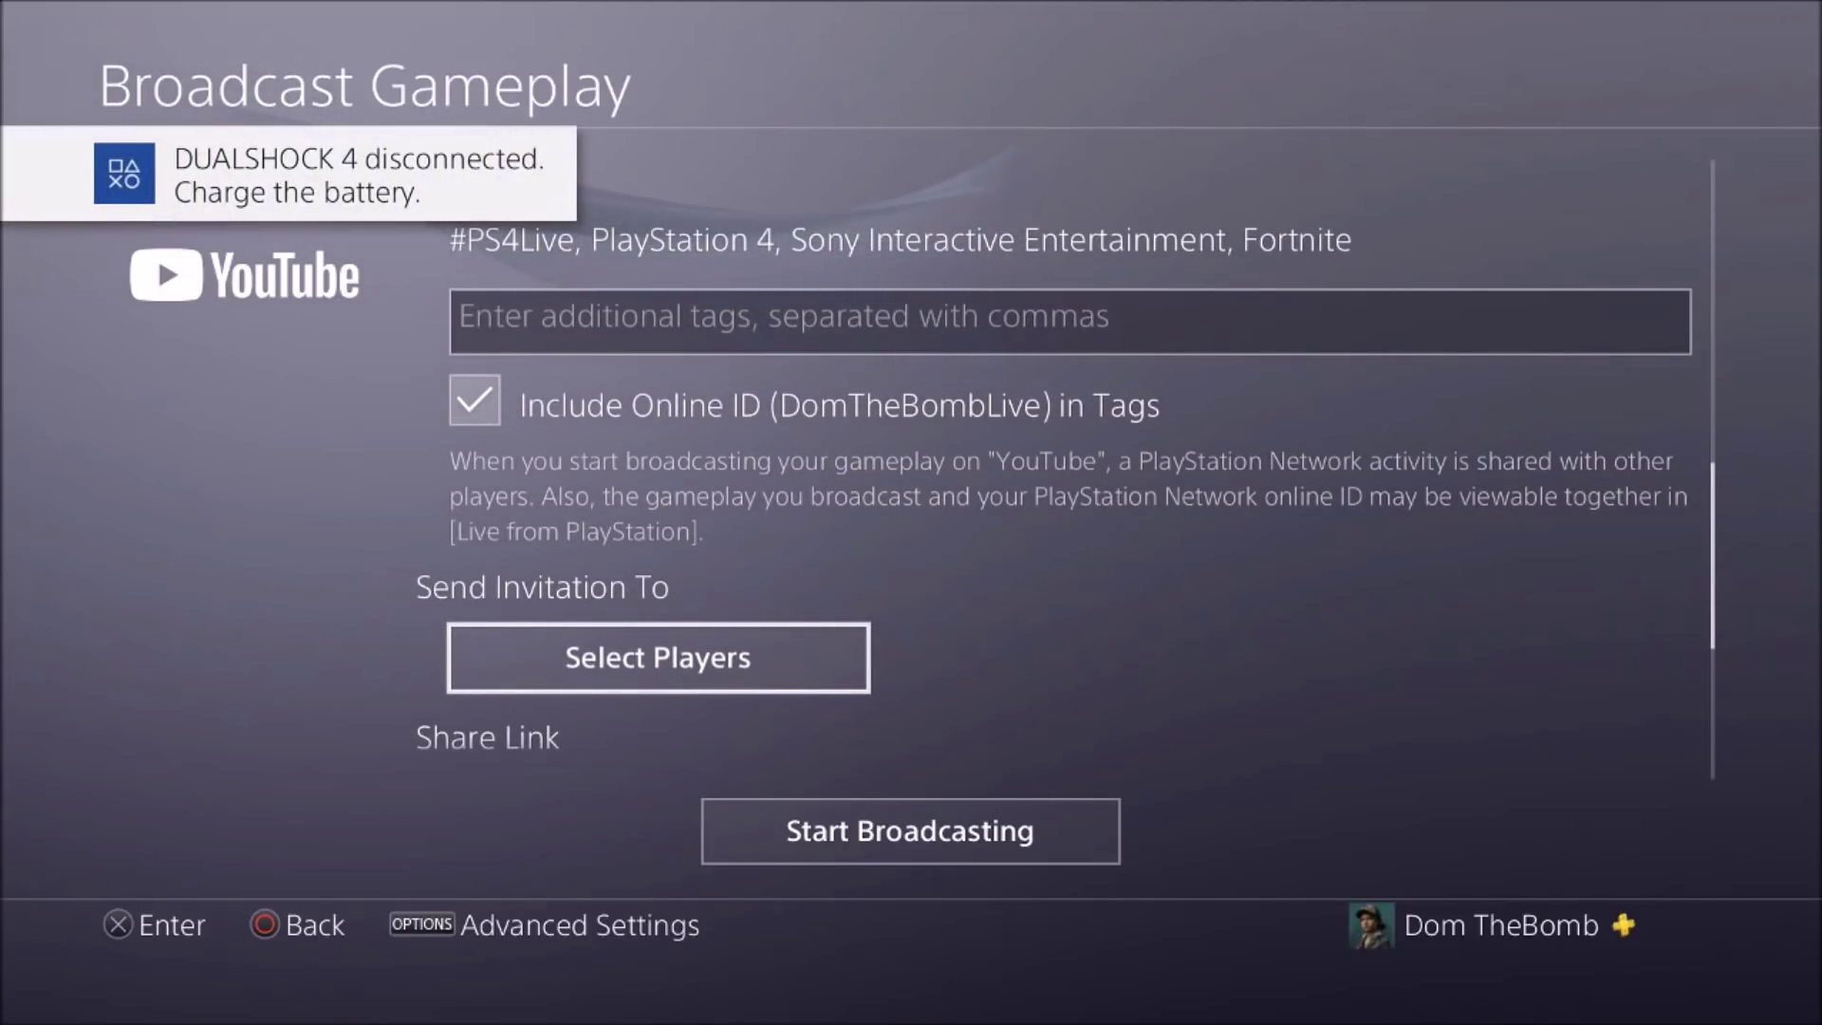
key(Down)
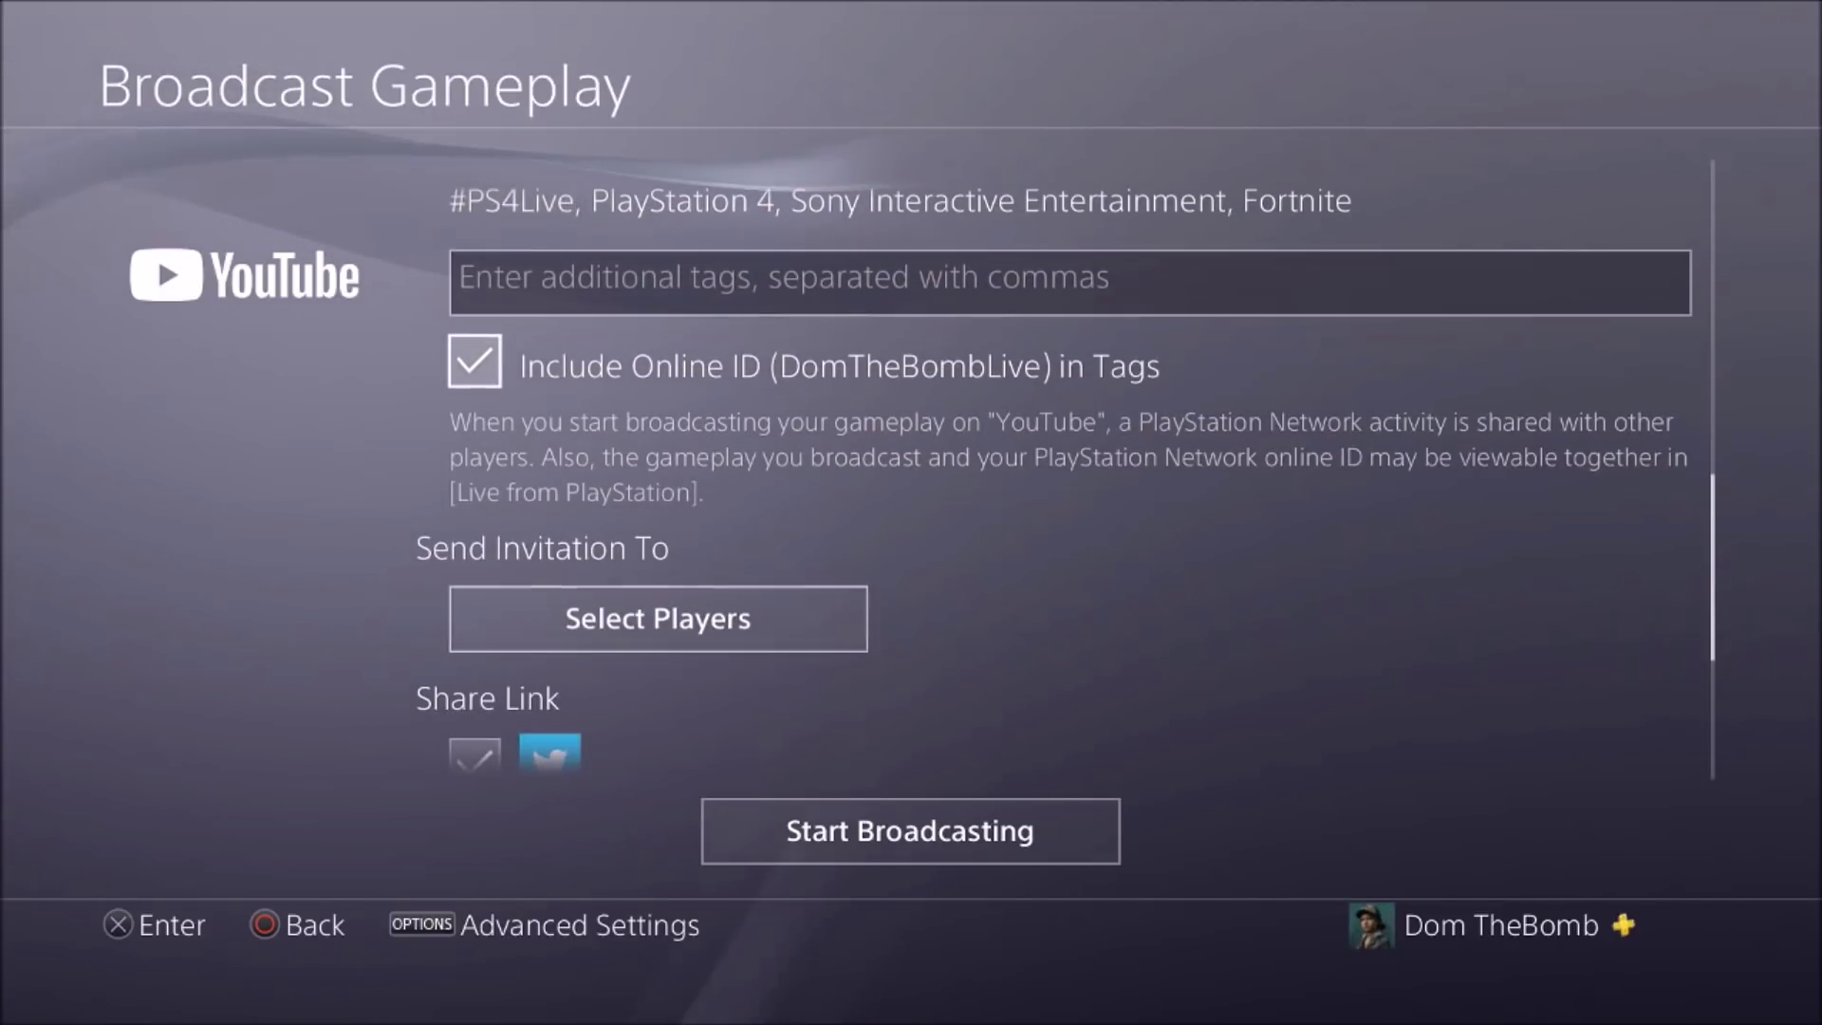
key(Return)
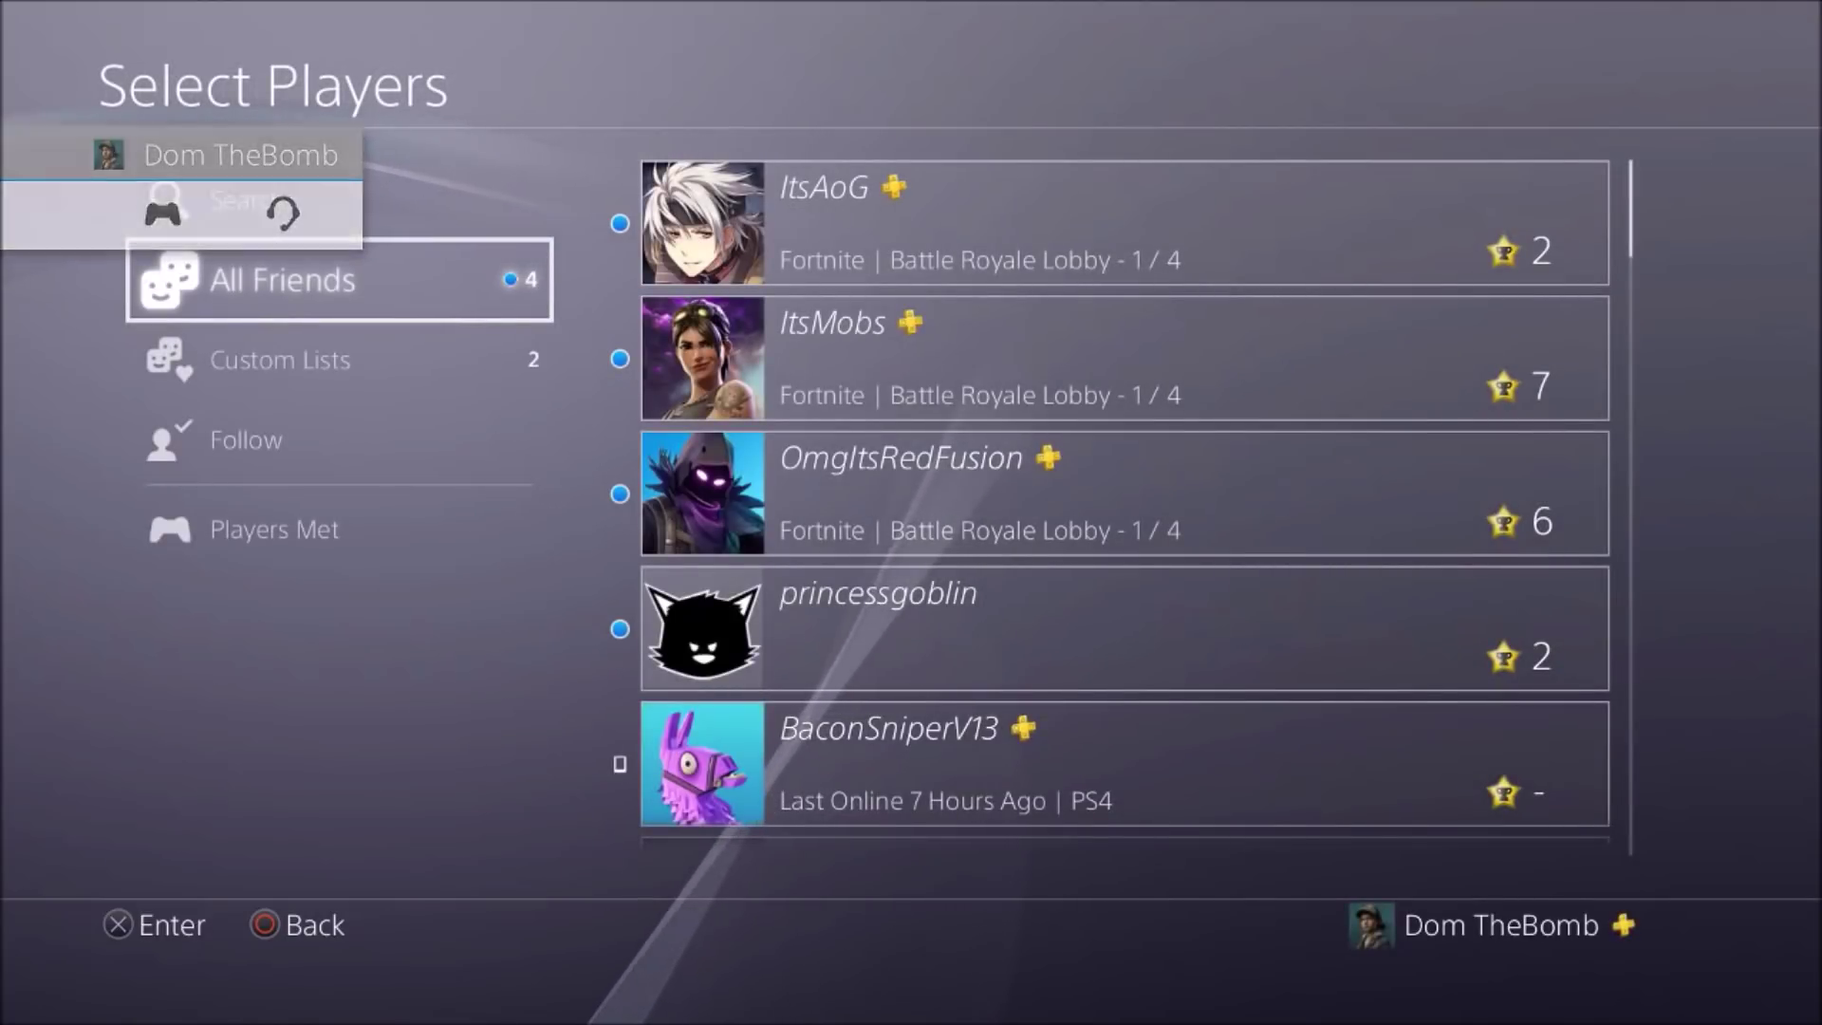
- Browse through the All Friends list without selecting anyone
key(Right)
key(Down)
key(Down)
key(Down)
key(Down)
key(Down)
key(Down)
key(Down)
key(Down)
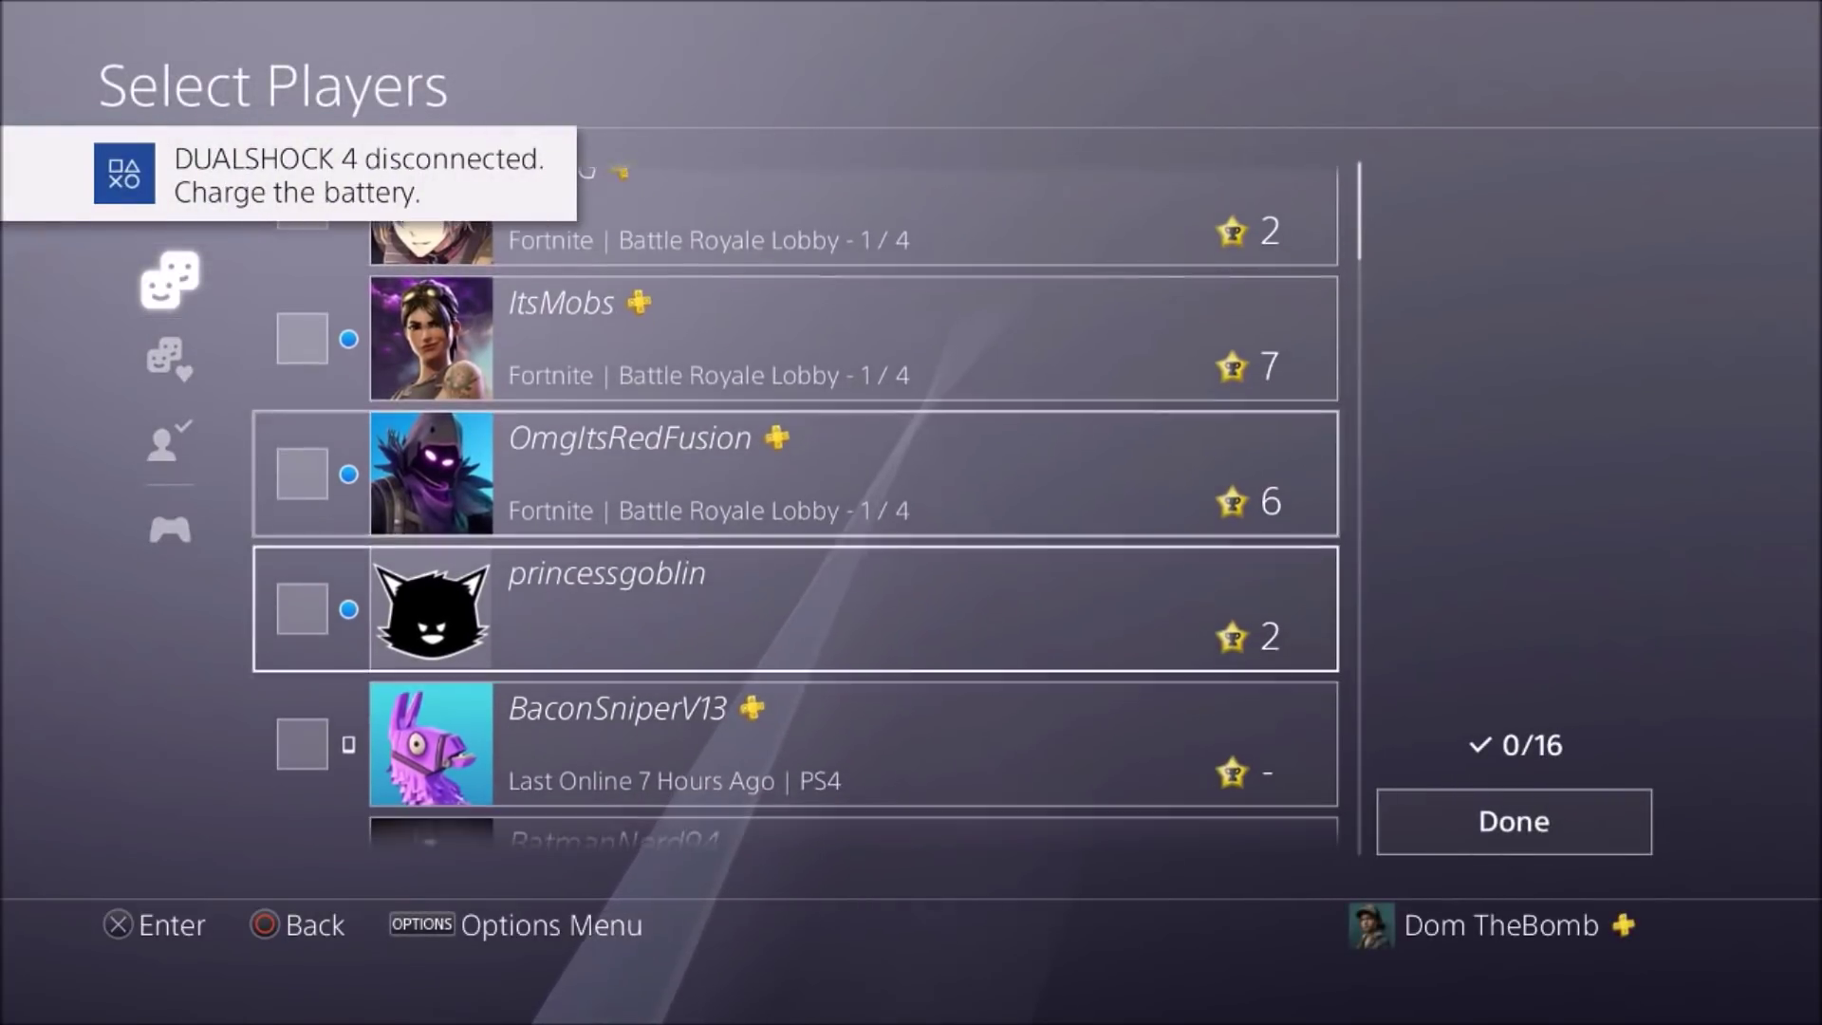
key(Down)
key(Down)
key(Down)
key(Down)
key(Down)
key(Down)
key(Down)
key(Down)
key(Down)
key(Down)
key(Down)
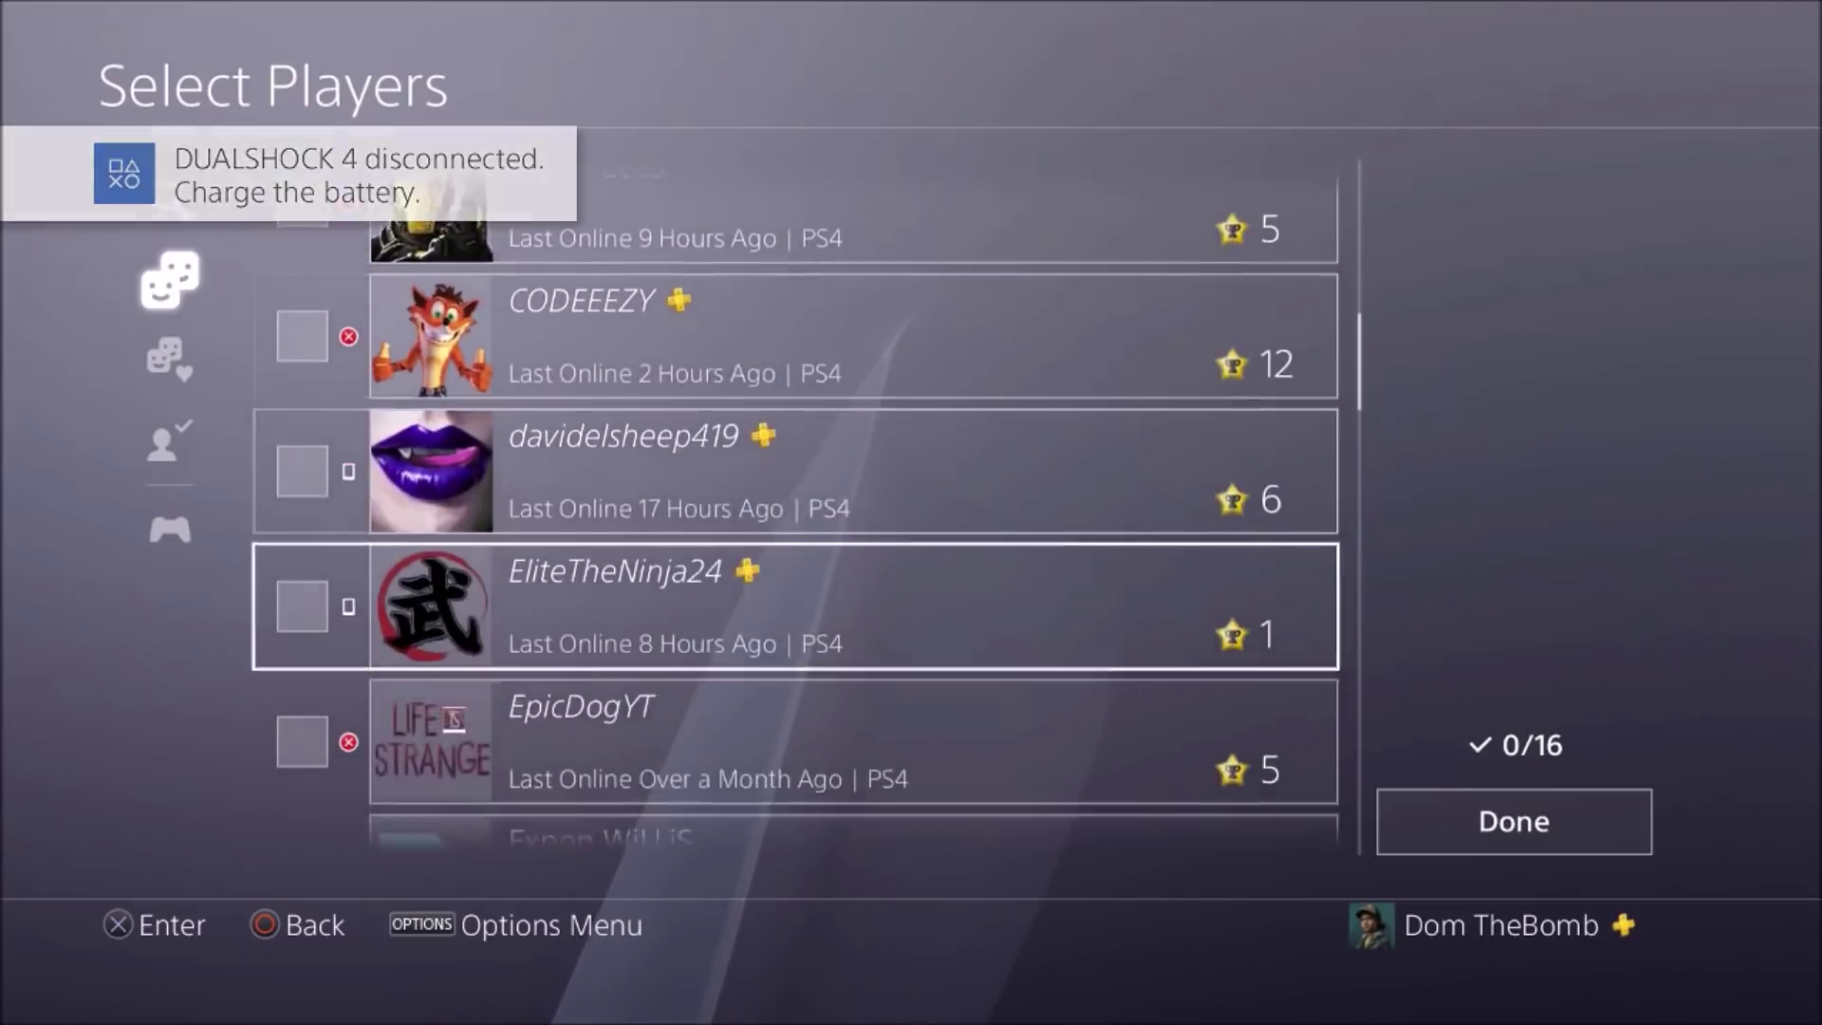
key(Down)
key(Down)
key(Down)
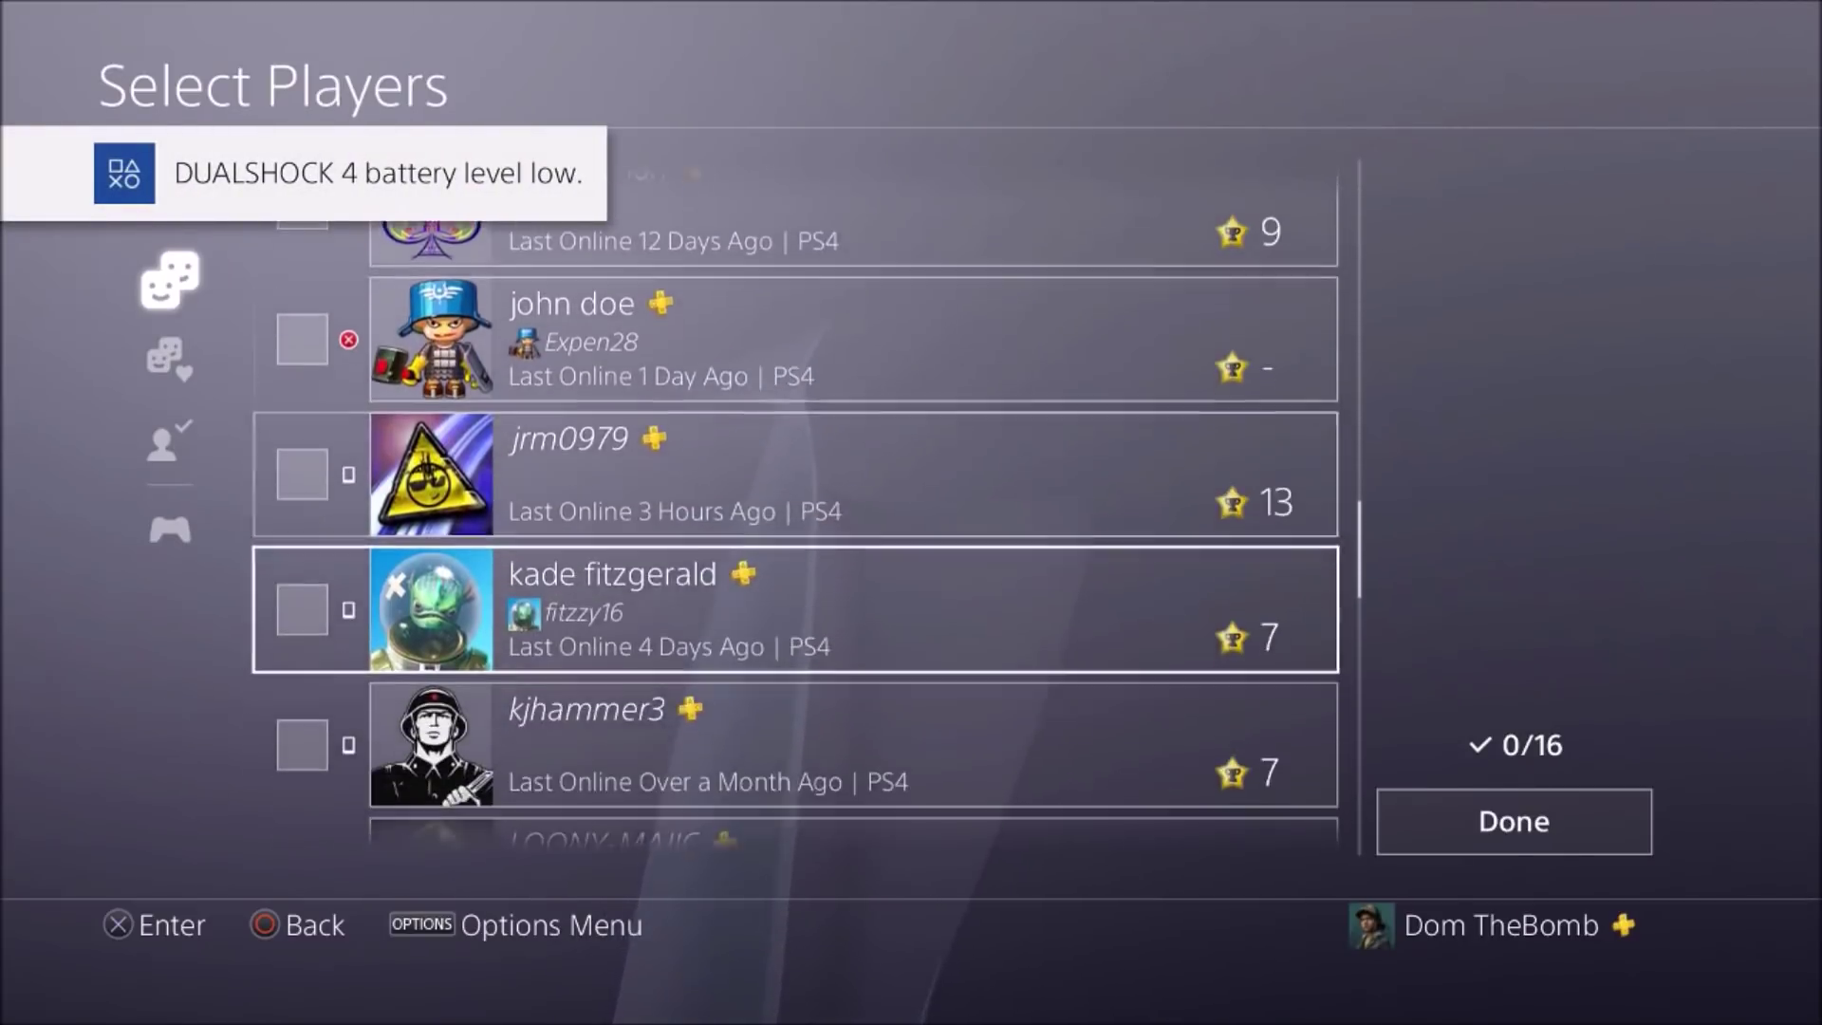
key(Up)
key(Up)
key(Up)
key(Up)
key(Up)
key(Up)
key(Up)
key(Up)
key(Up)
key(Up)
key(Up)
key(Up)
key(Up)
key(Up)
key(Up)
key(Up)
key(Up)
key(Up)
key(Up)
key(Up)
key(Up)
key(Up)
key(Up)
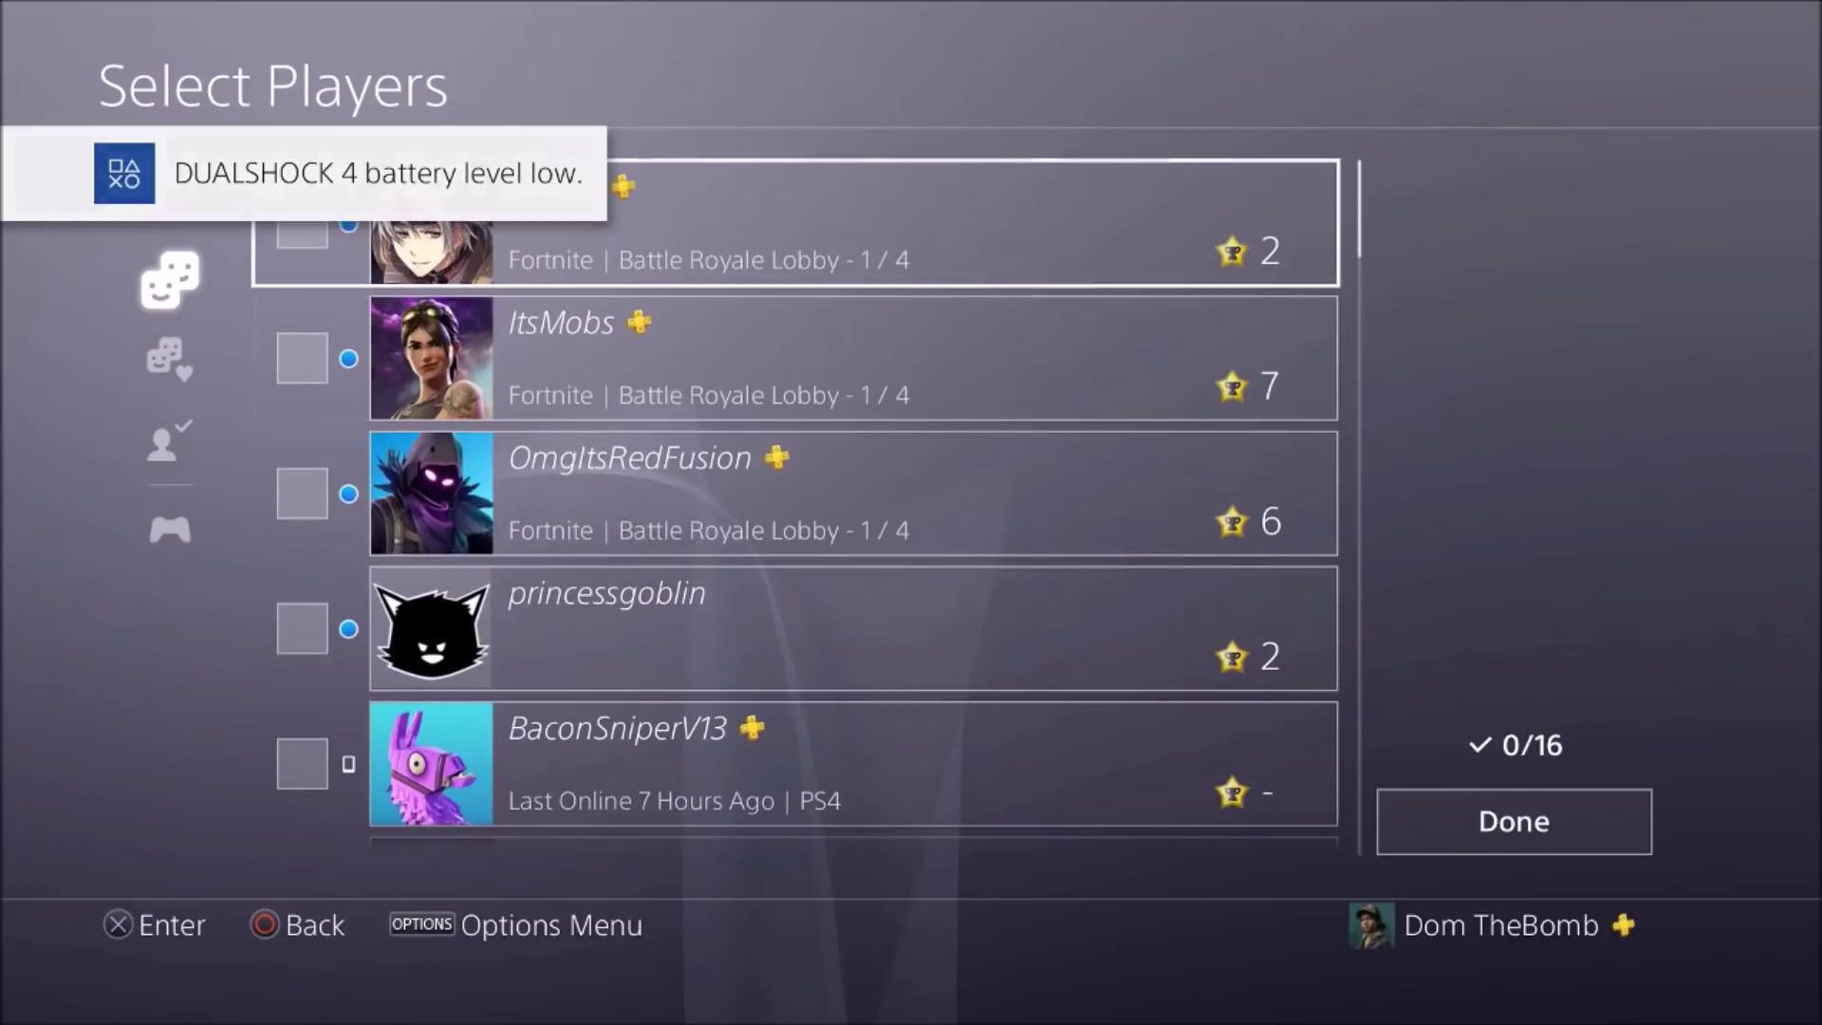
key(Left)
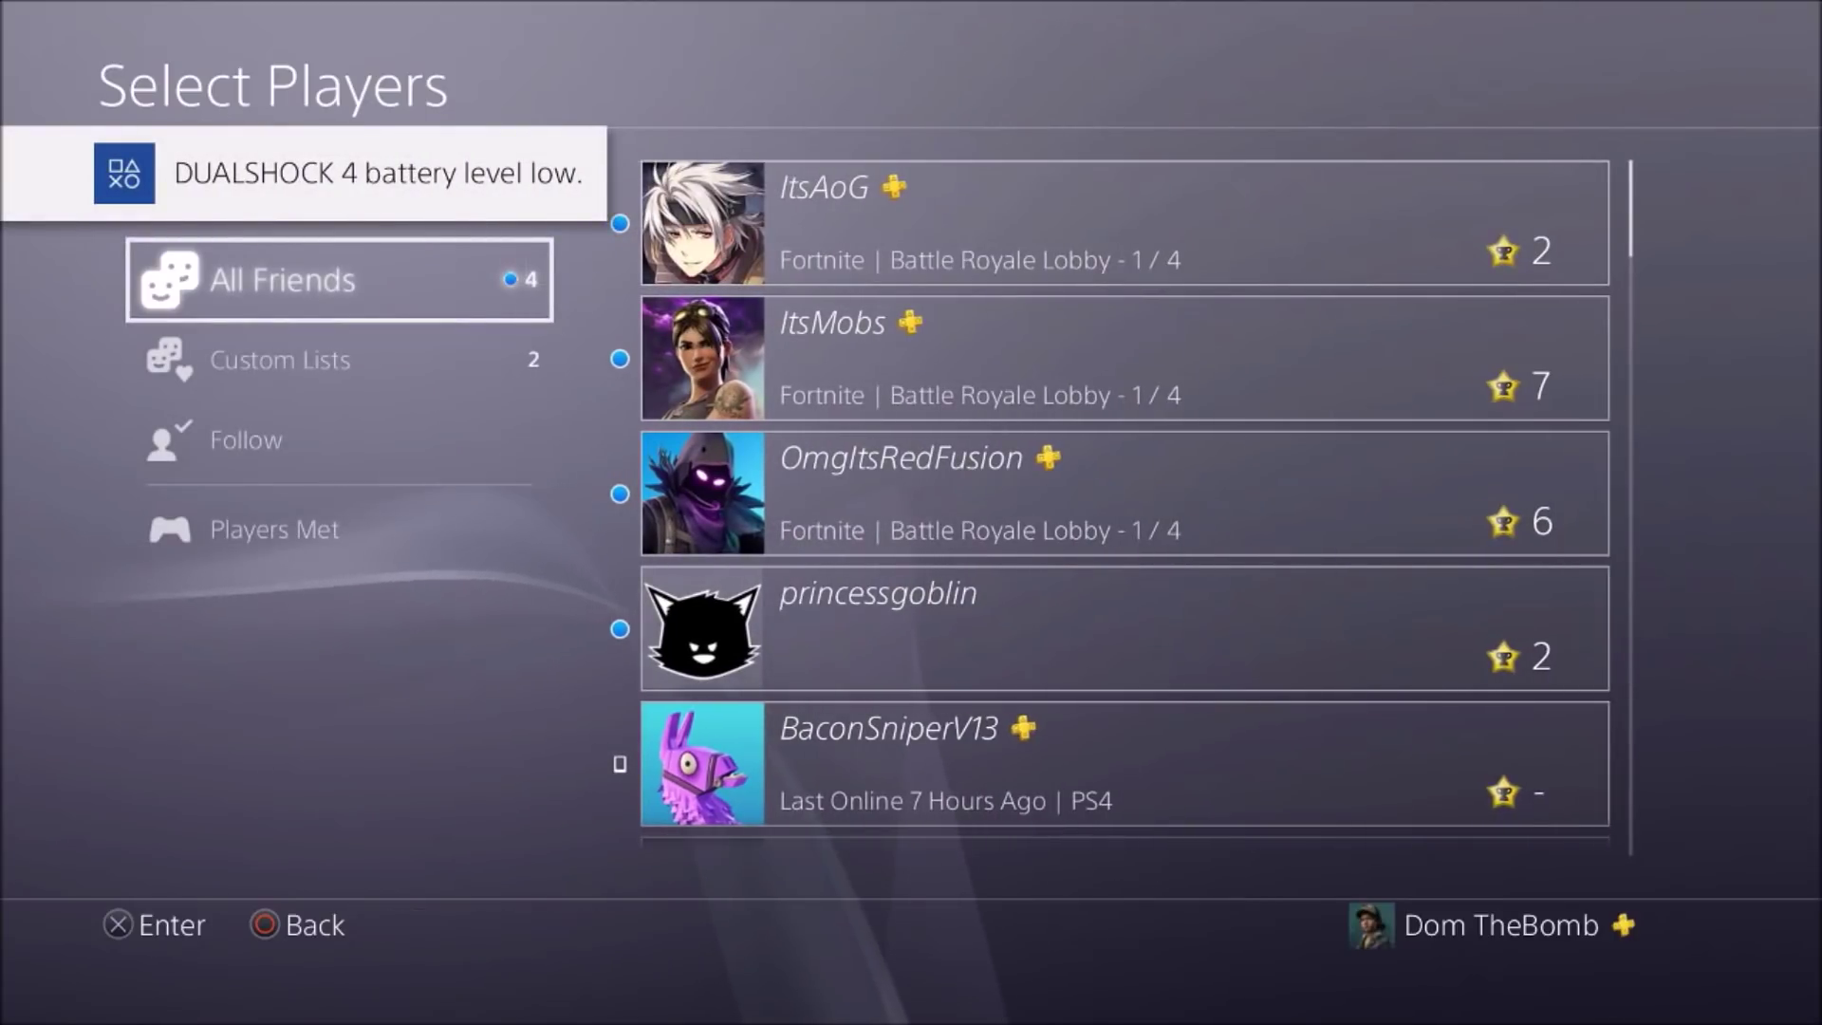
- Browse the youtubers custom list, Follow and Players Met categories, leaving 0/16 chosen
key(Down)
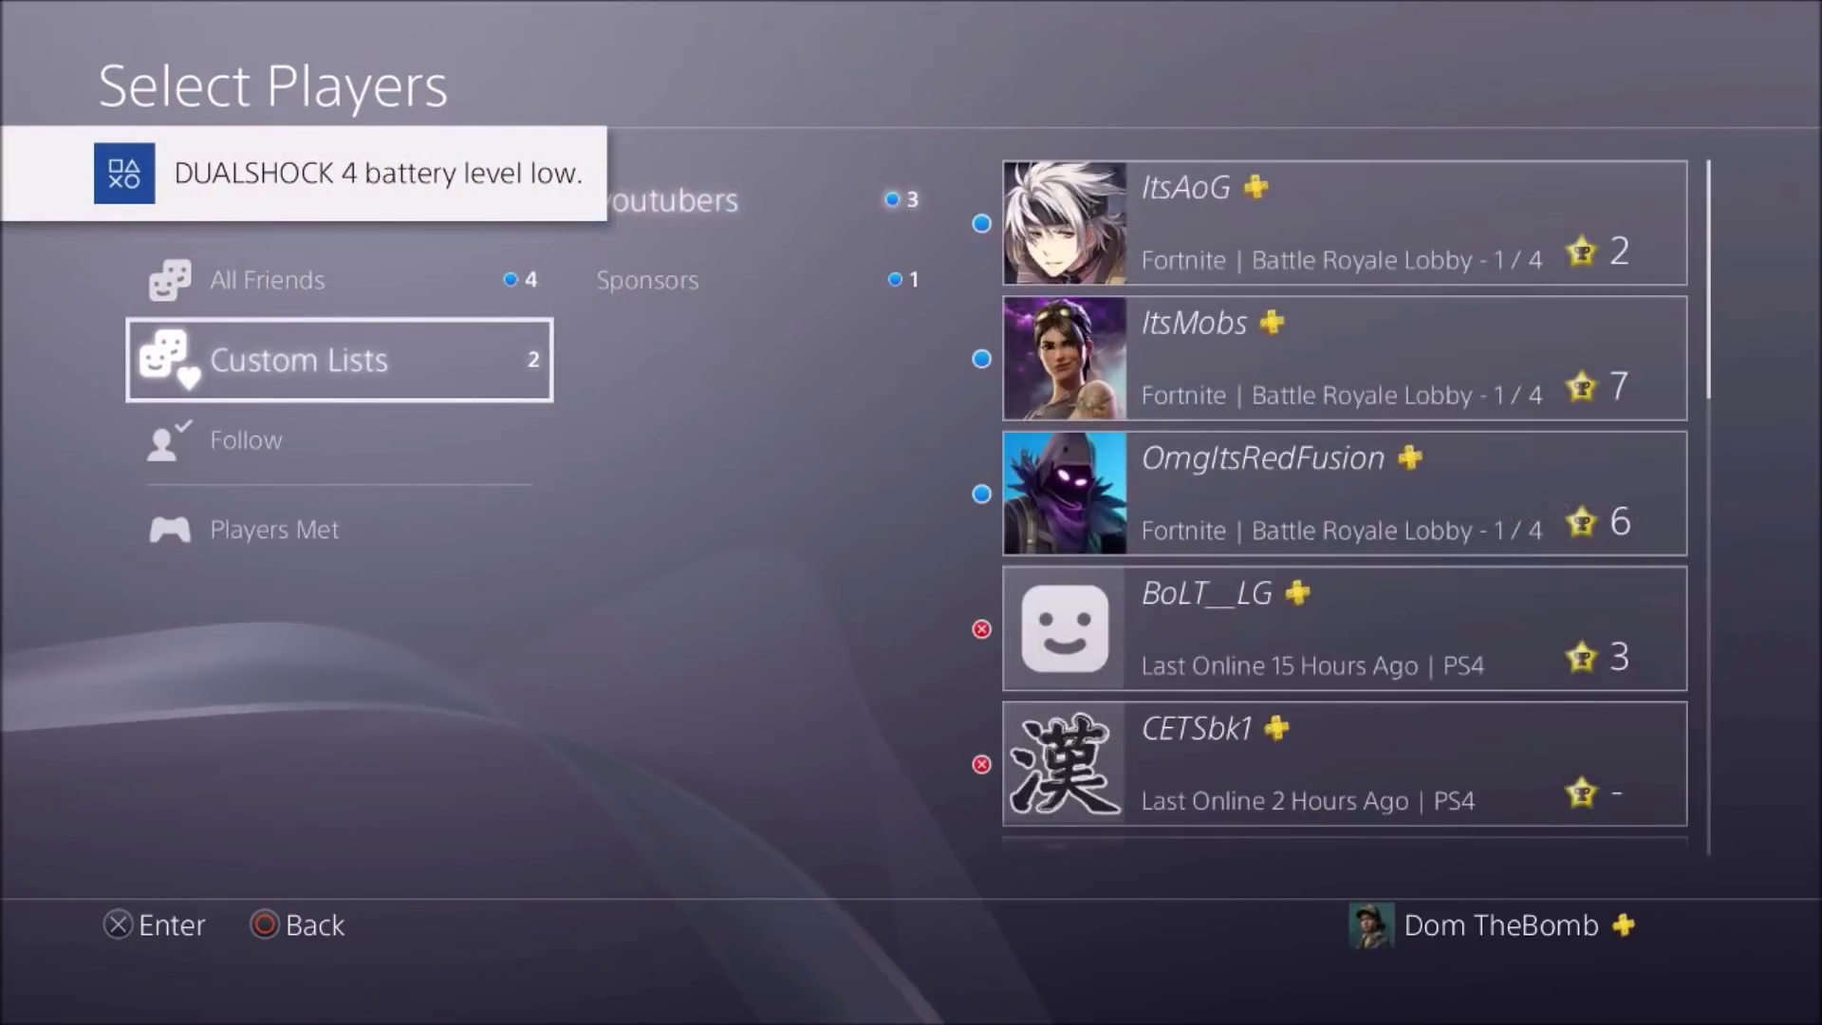
key(Right)
key(Left)
key(Down)
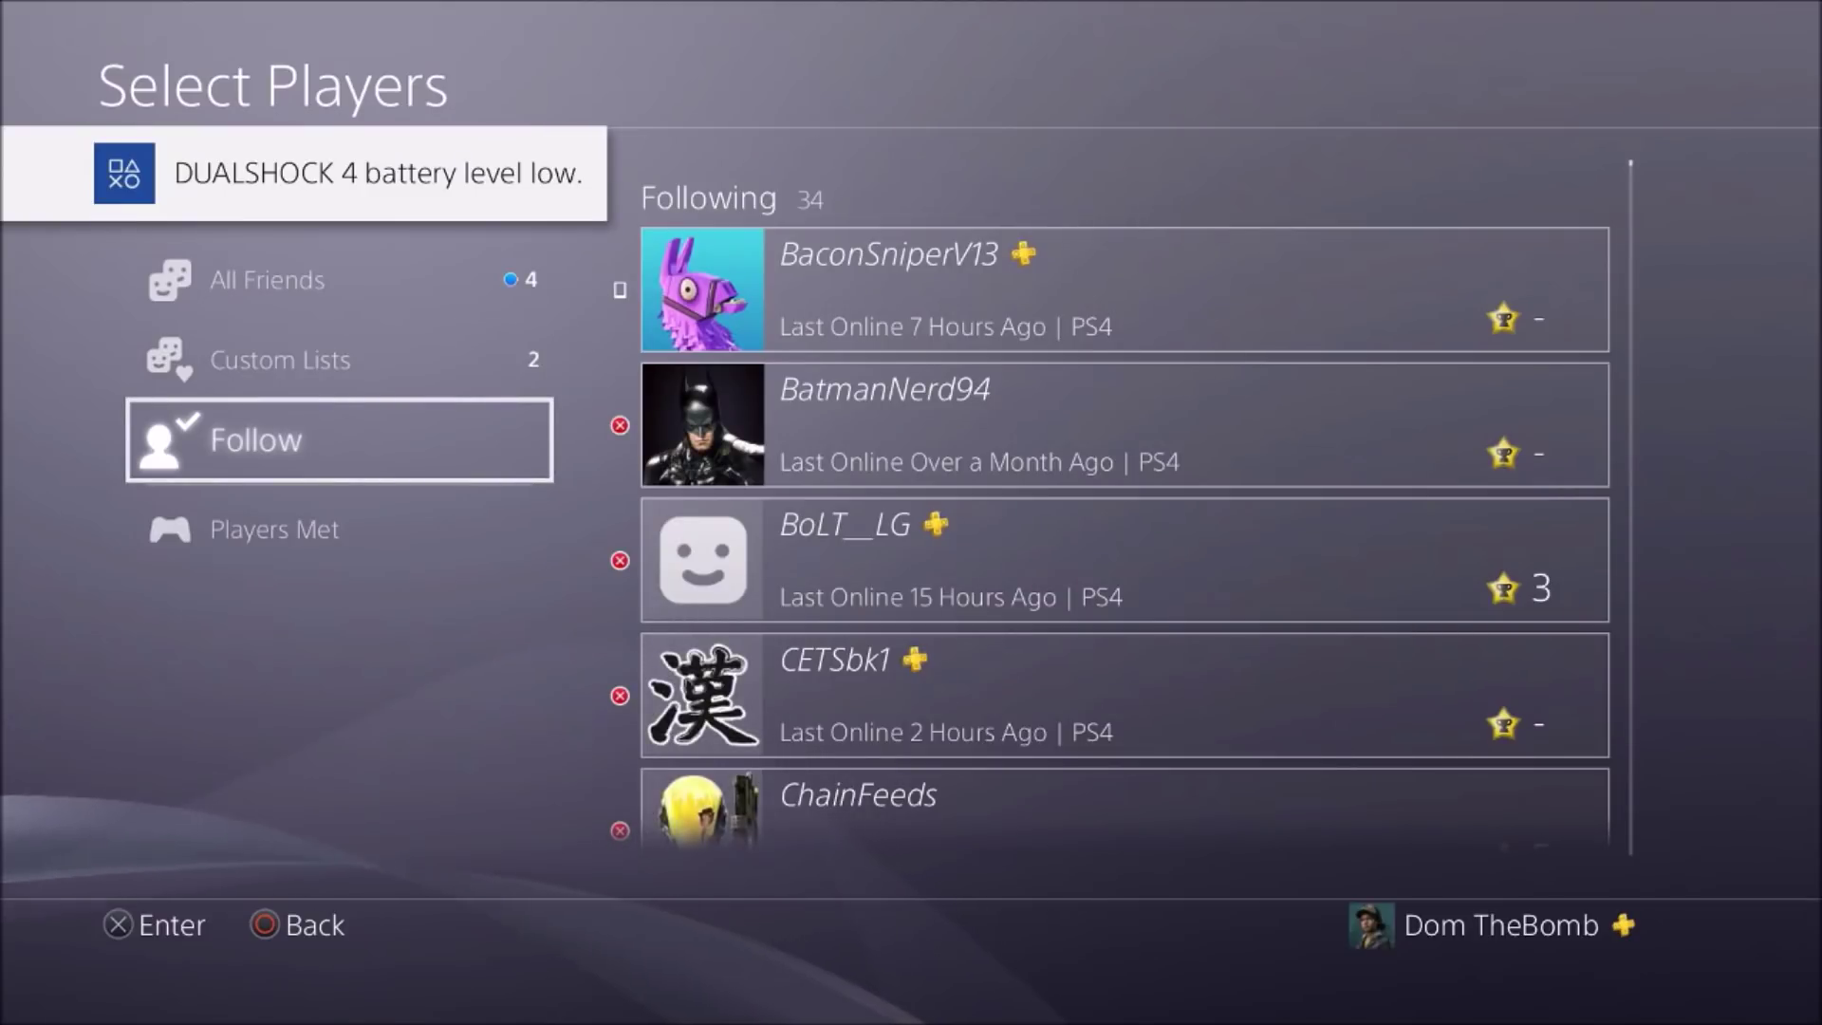
key(Down)
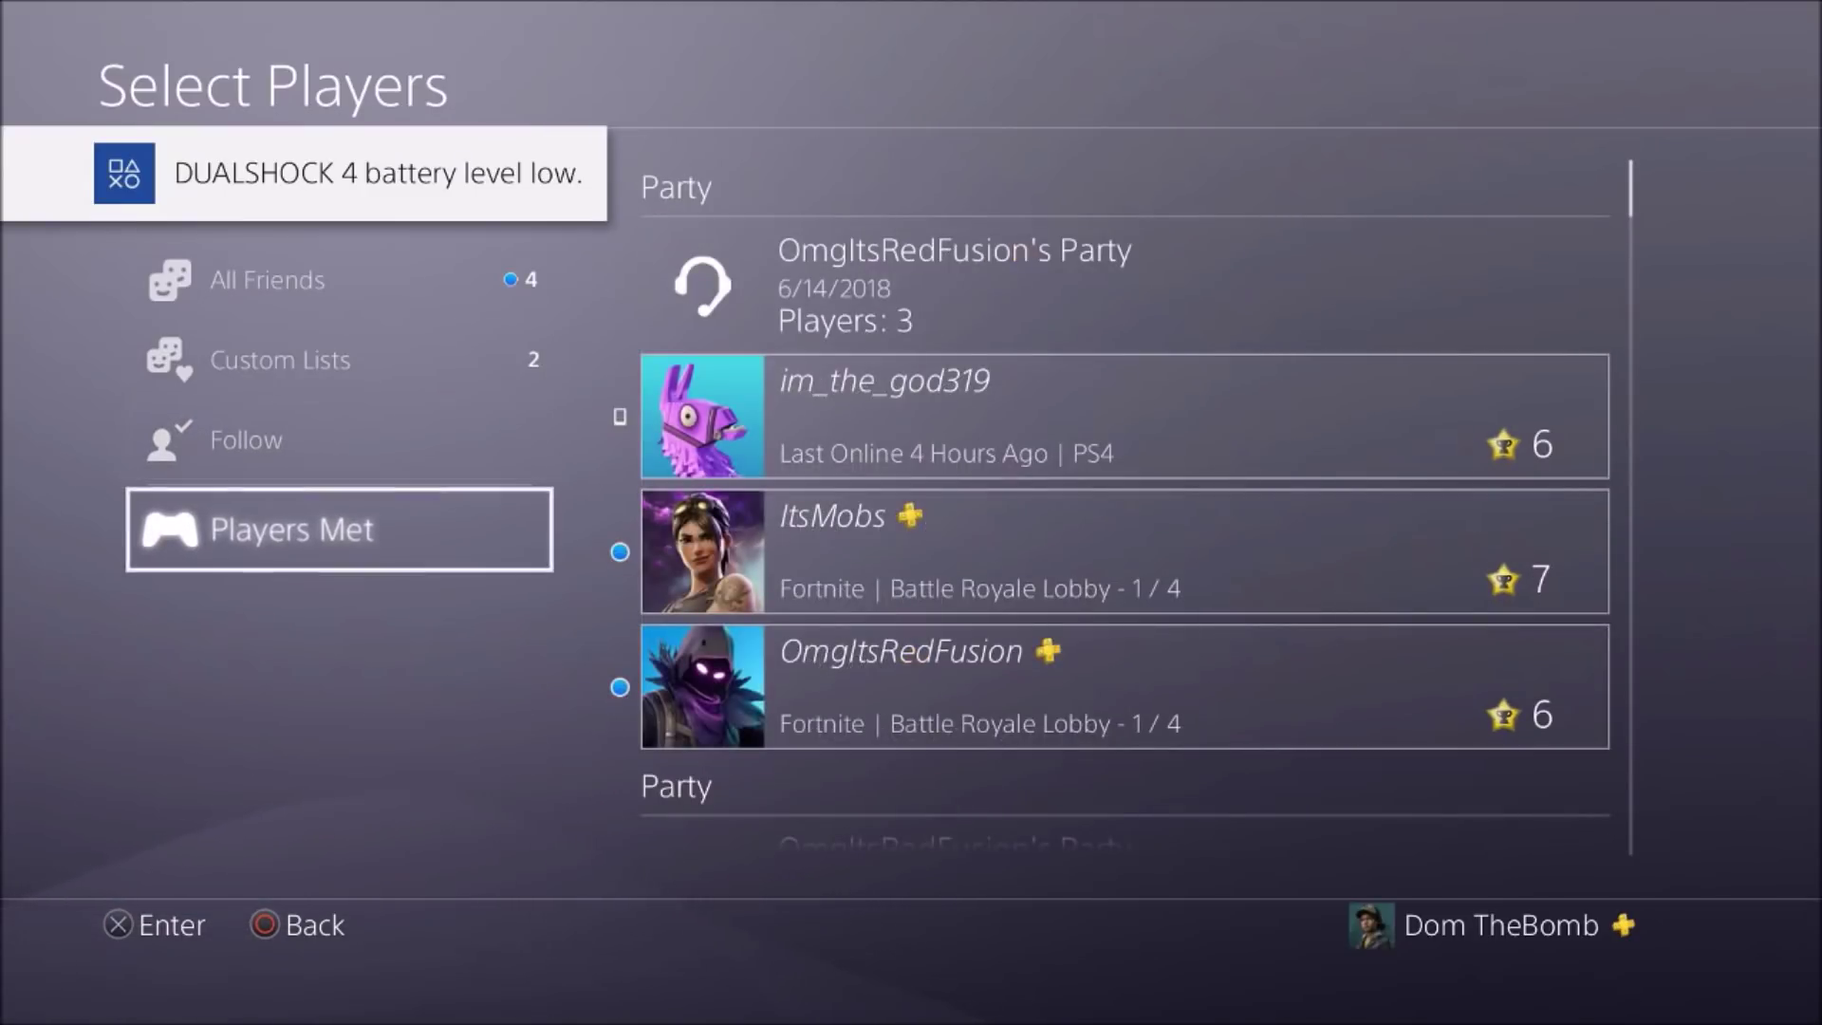
key(Right)
key(Down)
key(Down)
key(Down)
key(Down)
key(Down)
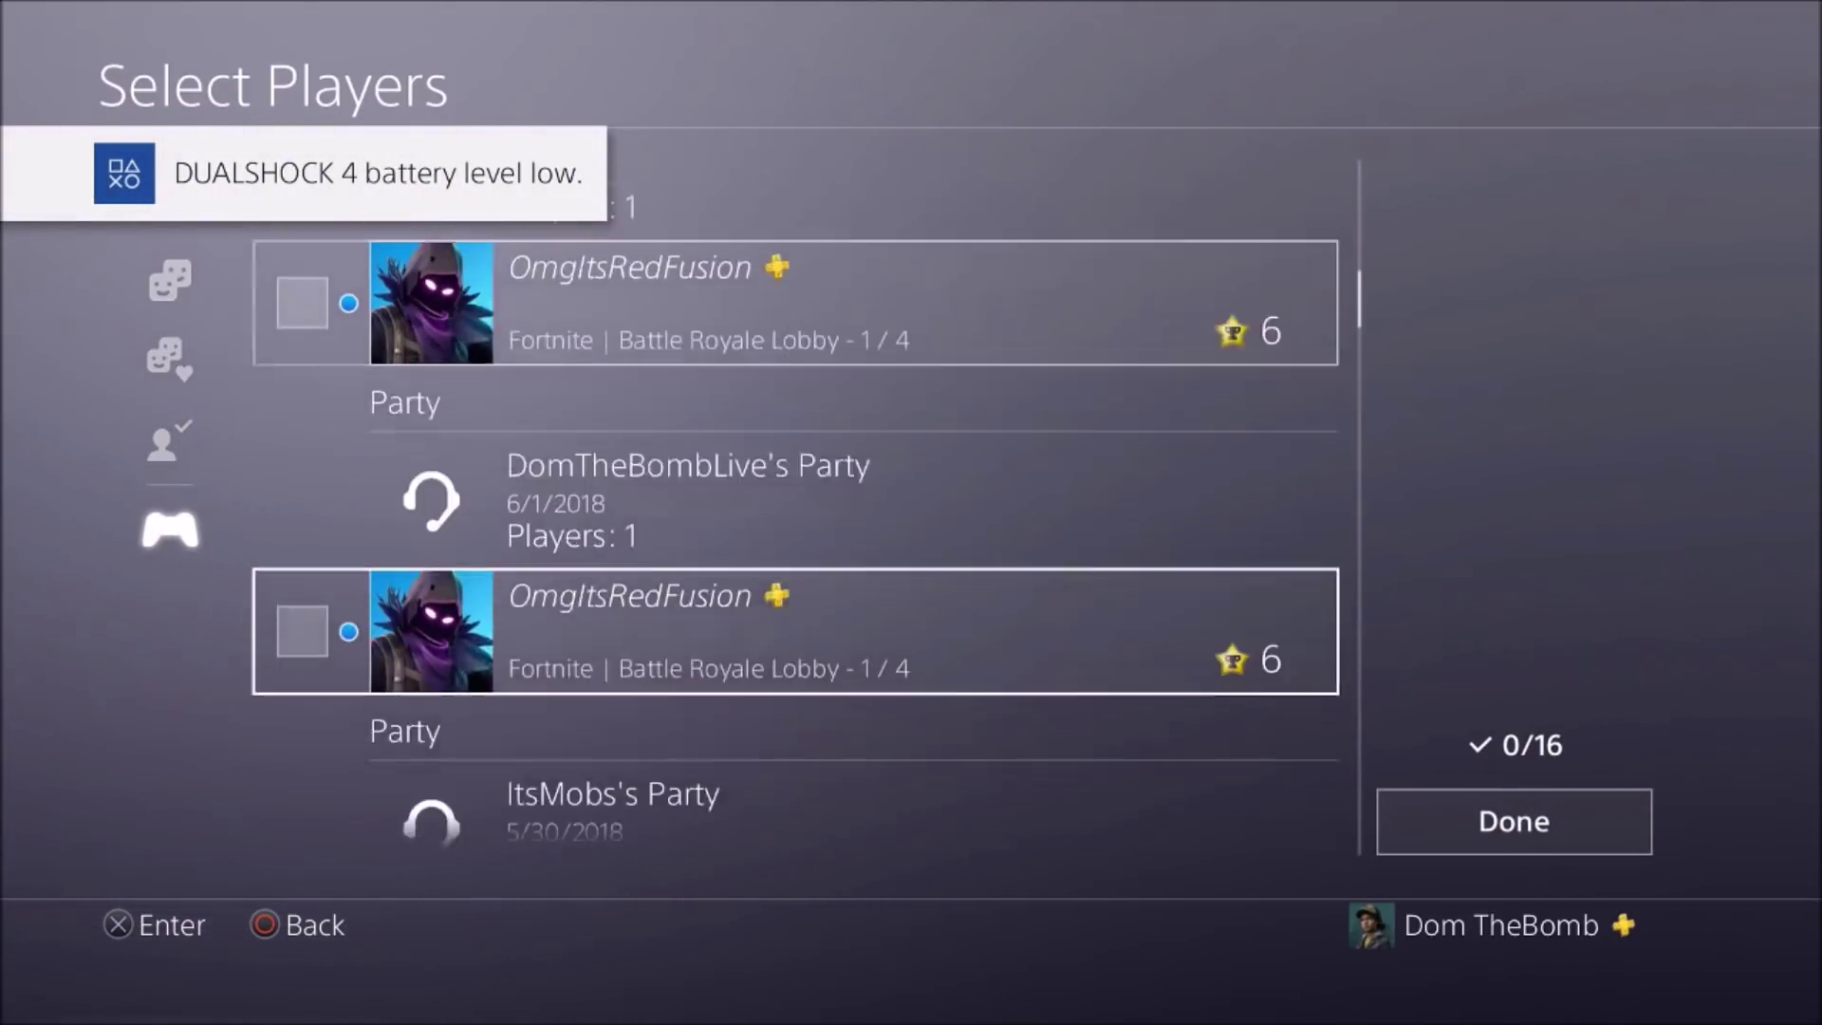
key(Up)
key(Up)
key(Up)
key(Up)
key(Up)
key(Up)
- Leave Select Players without inviting anyone
key(Left)
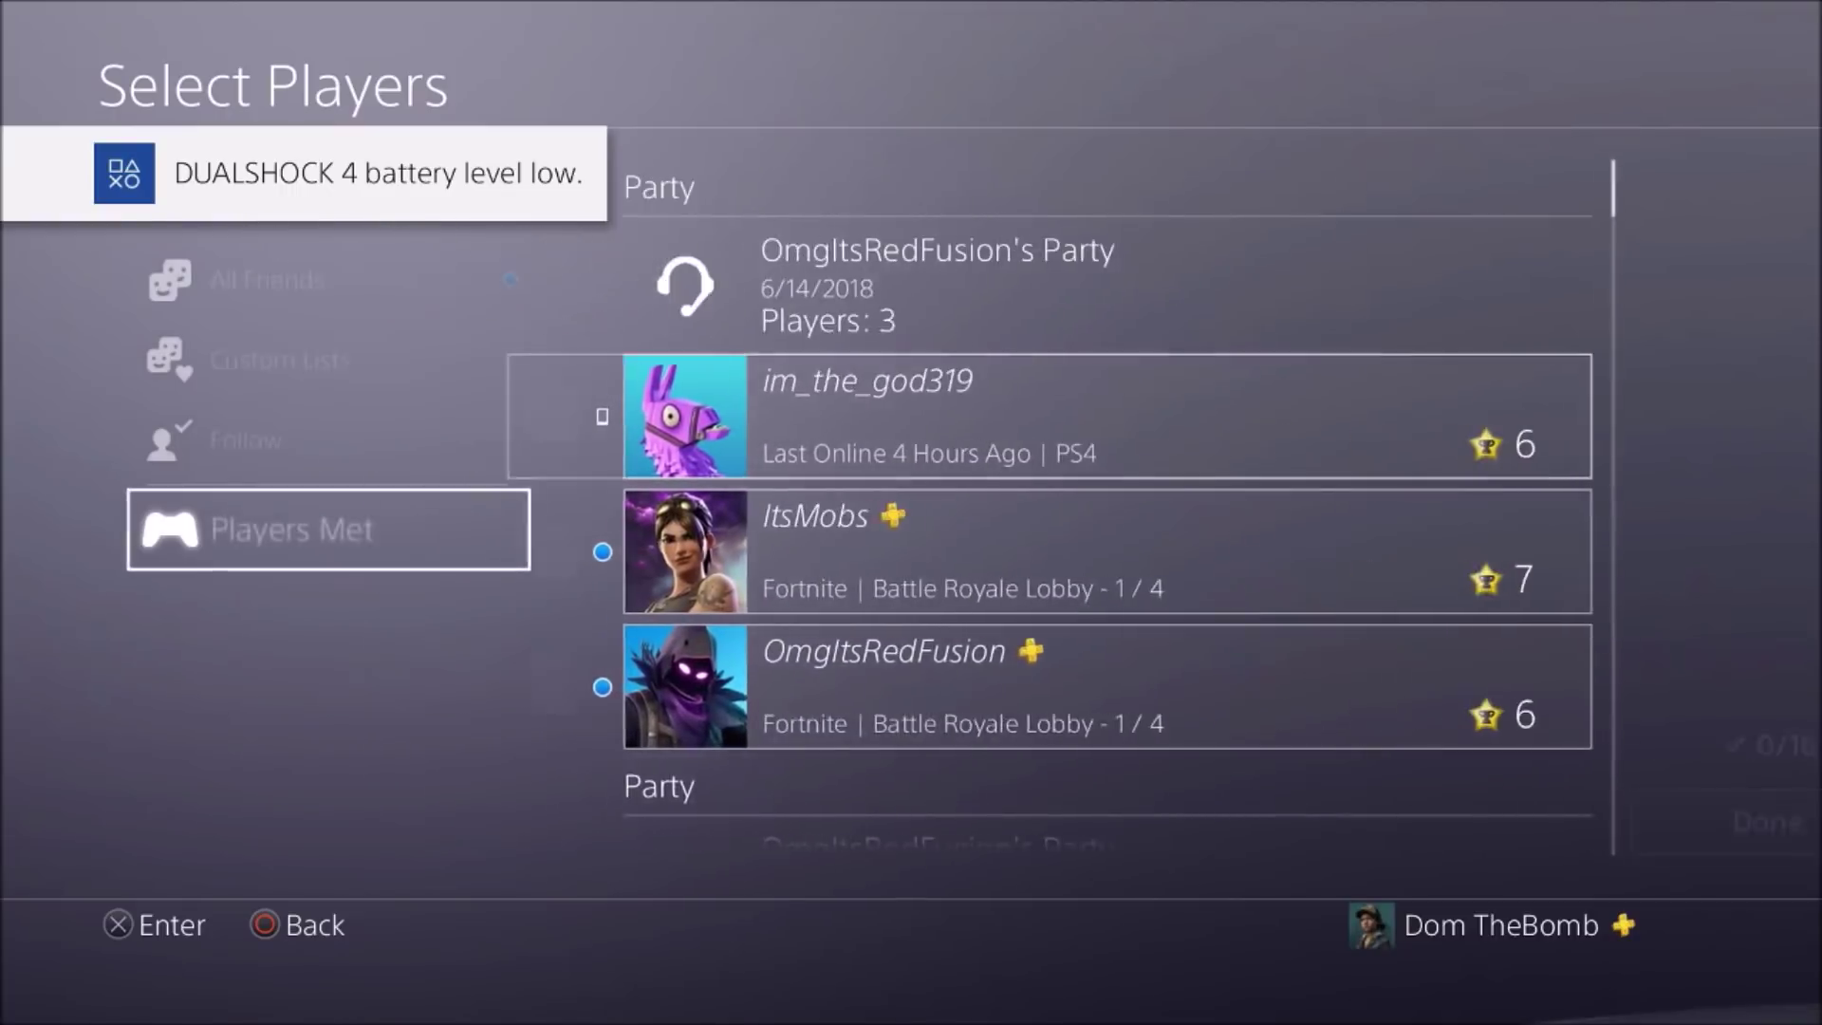
key(Up)
key(Up)
key(Up)
key(Up)
key(Escape)
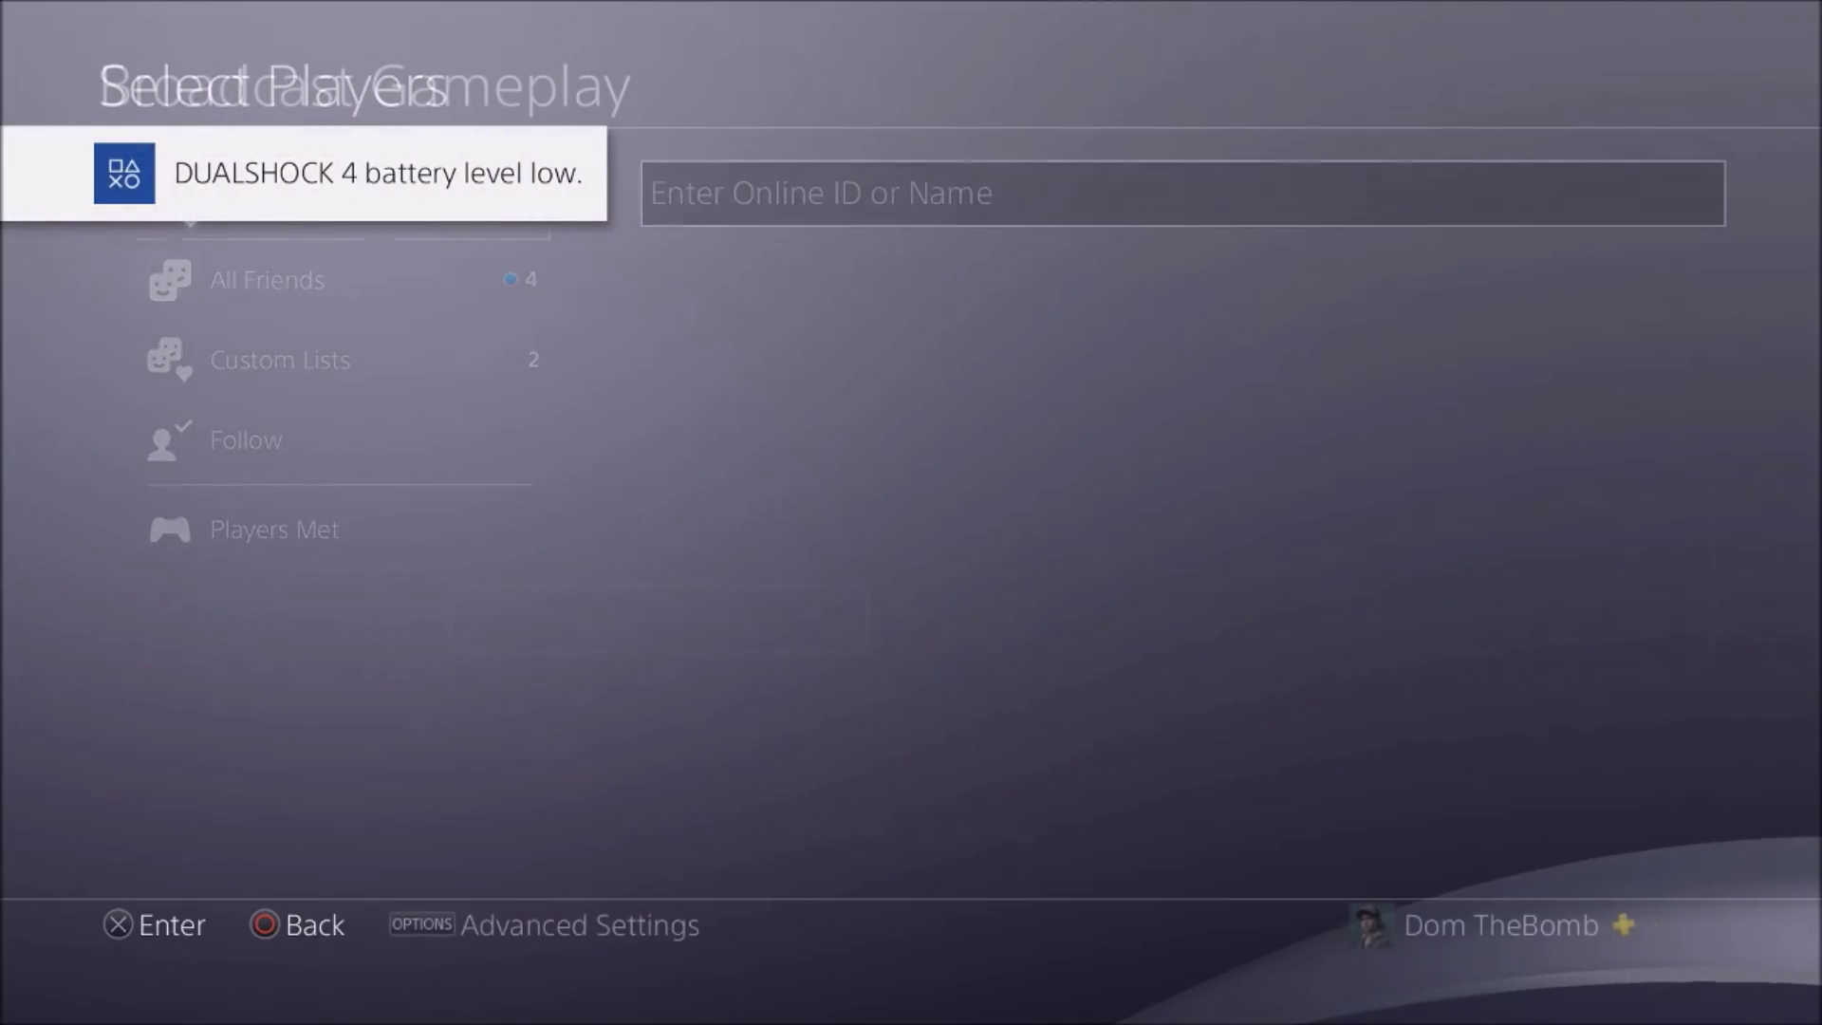
- Review the Twitter share link and default Fortnite comment, then open Advanced Settings
scroll(1070, 475, down, 1)
key(Down)
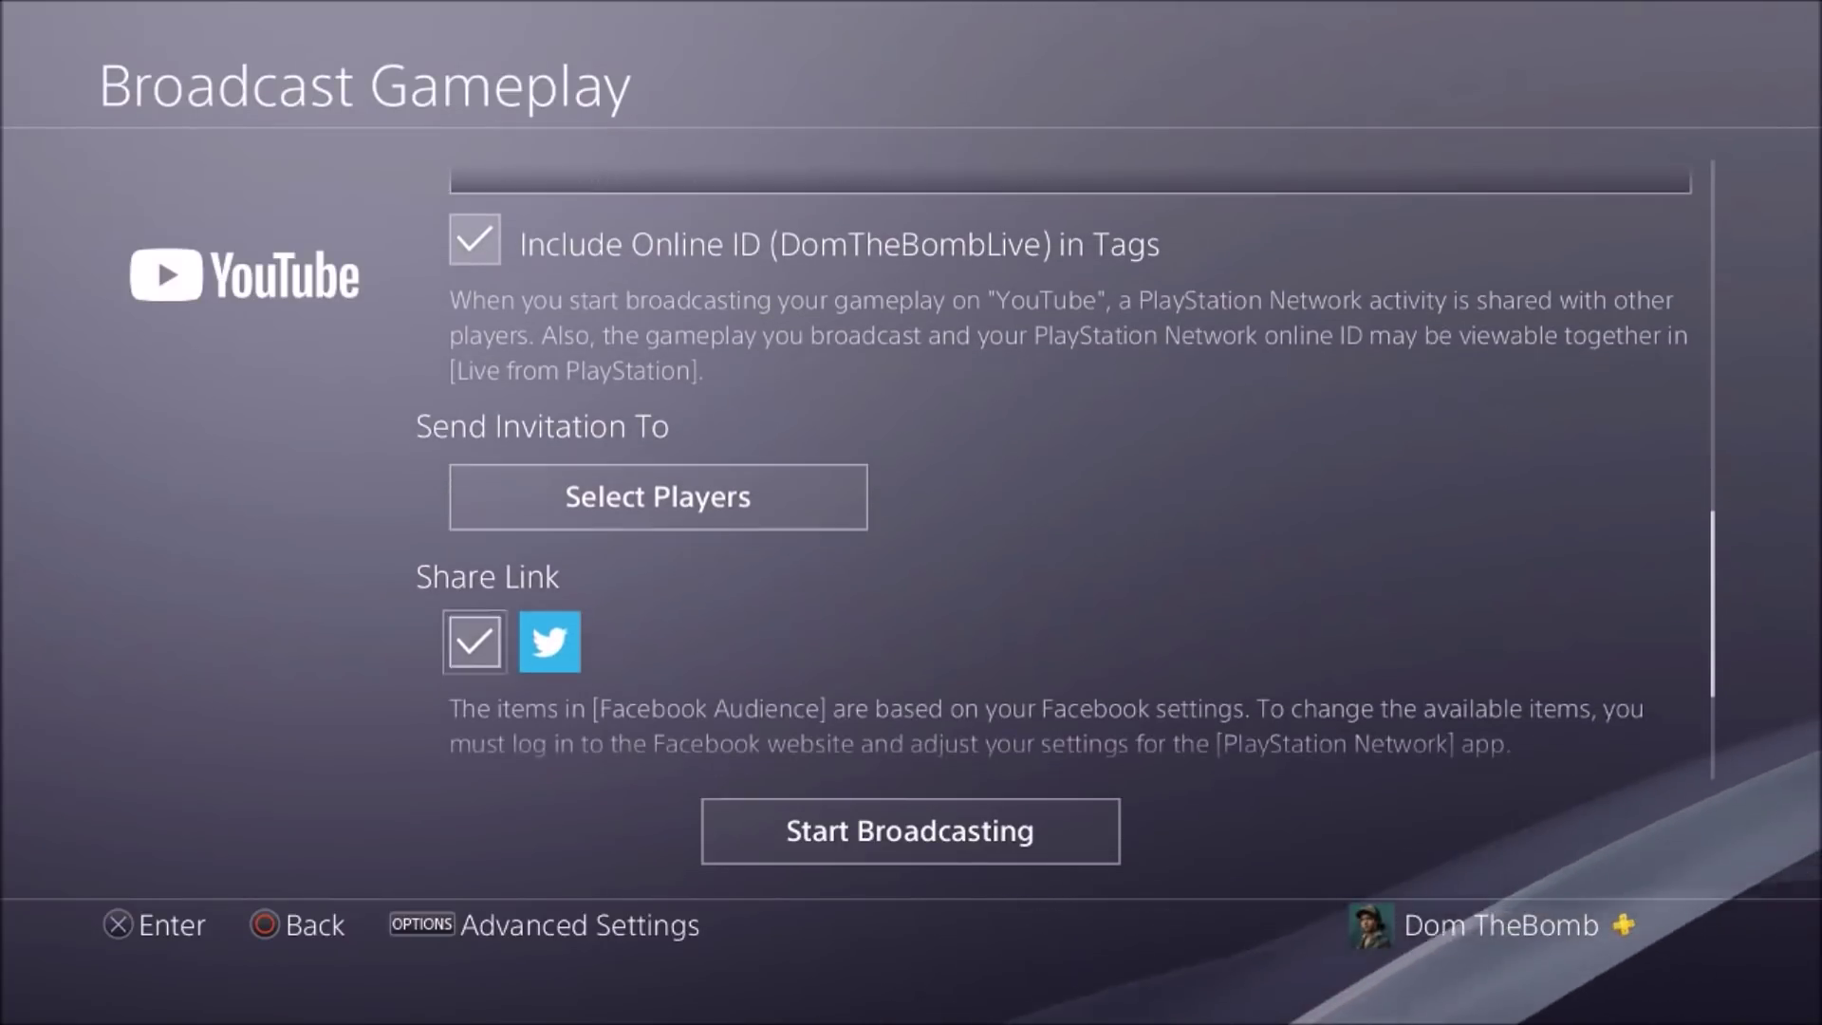
scroll(1071, 475, down, 1)
scroll(1071, 475, down, 1)
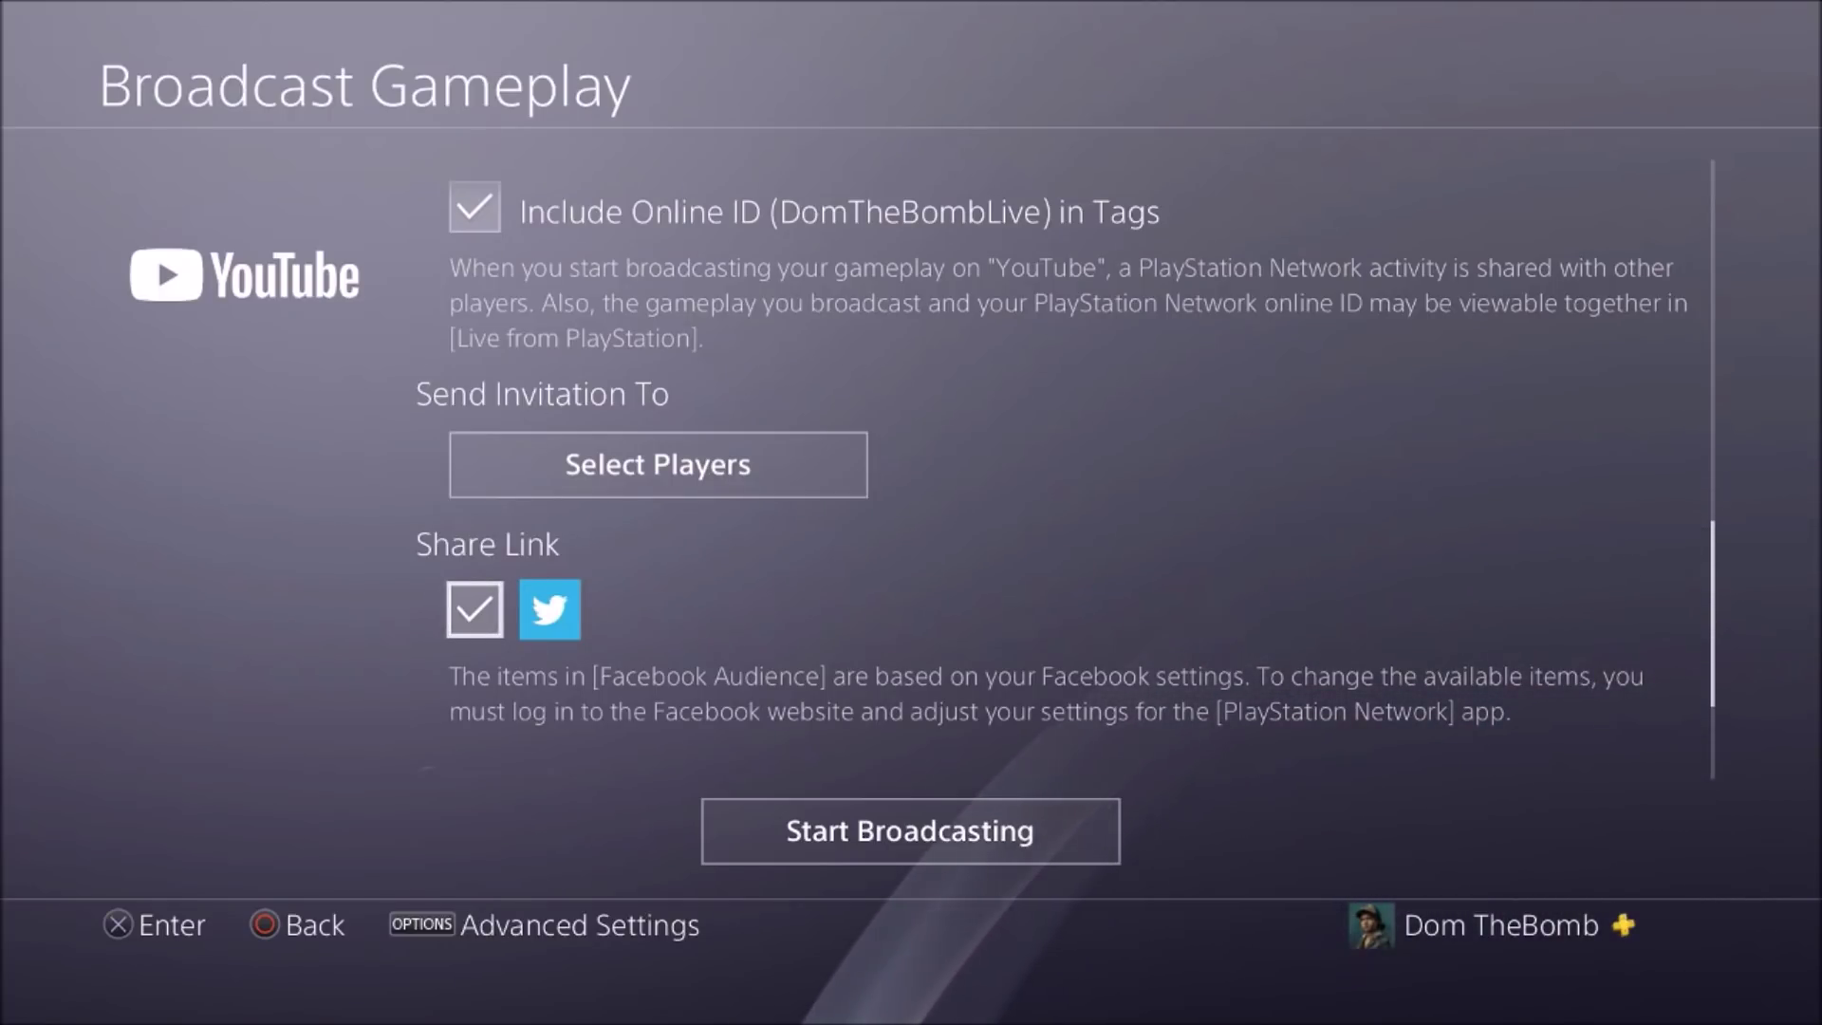
scroll(1071, 475, down, 5)
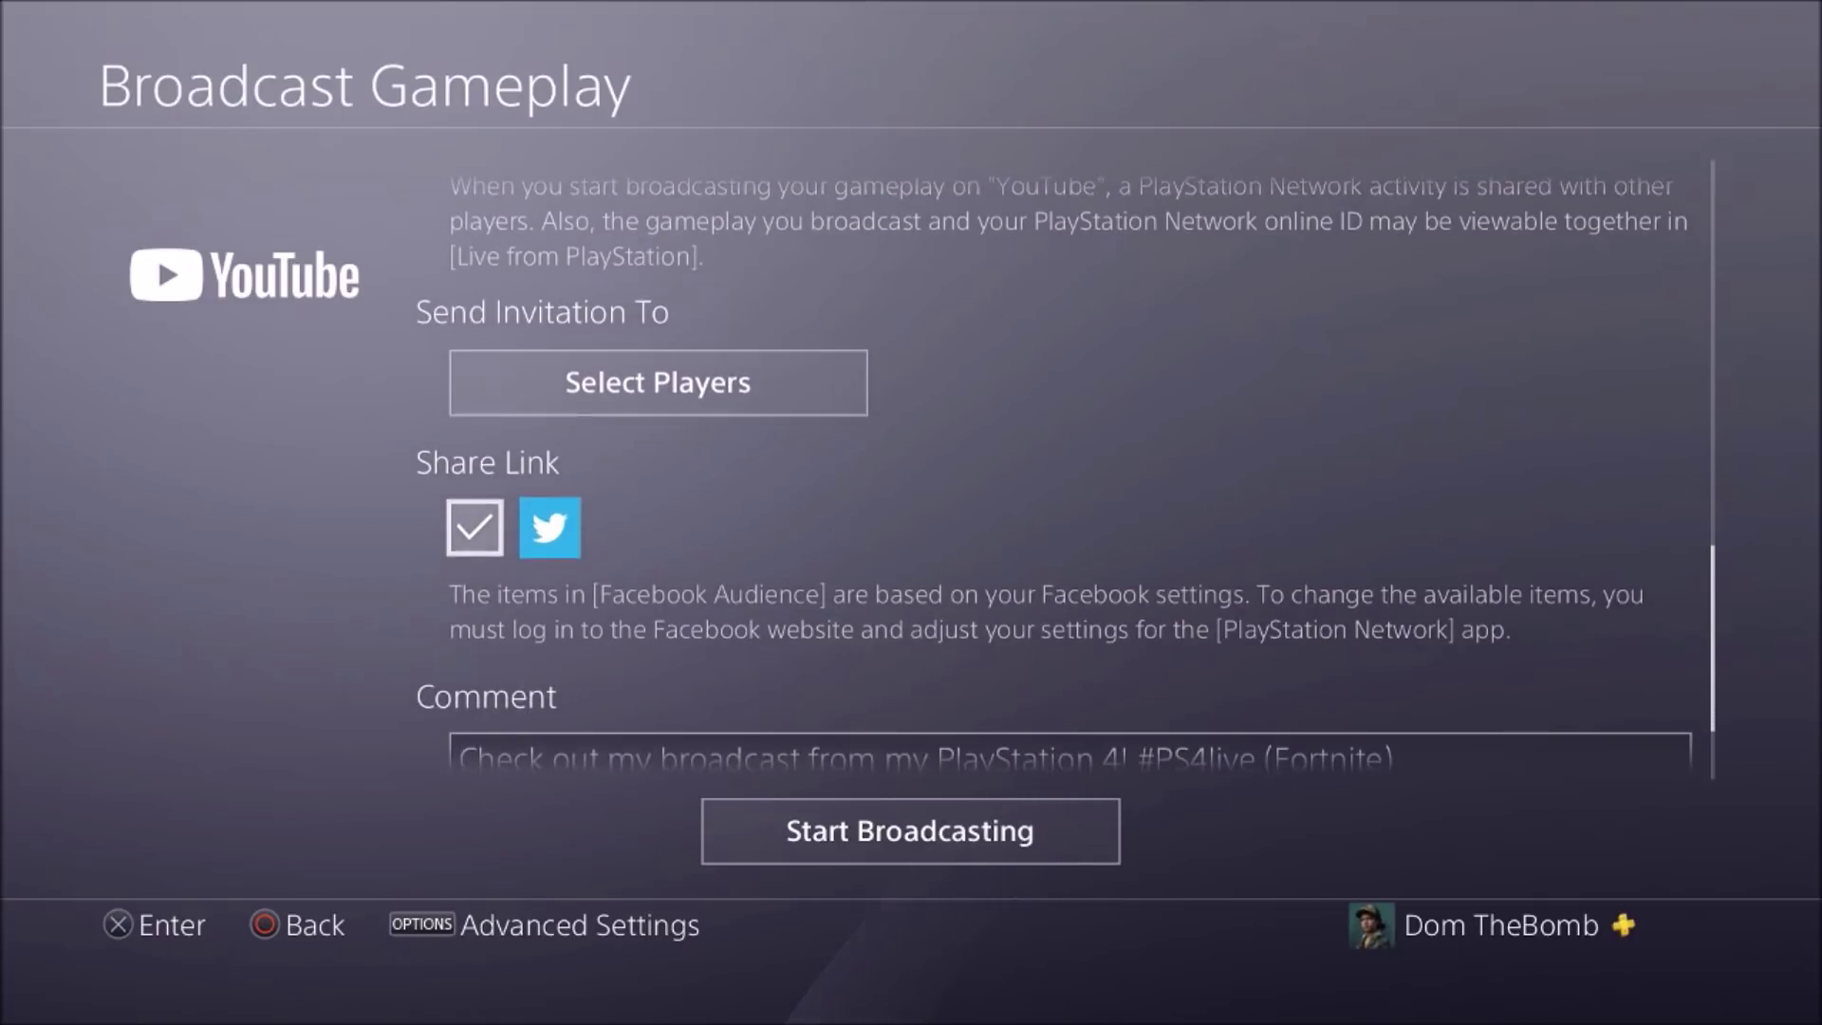
click(1071, 681)
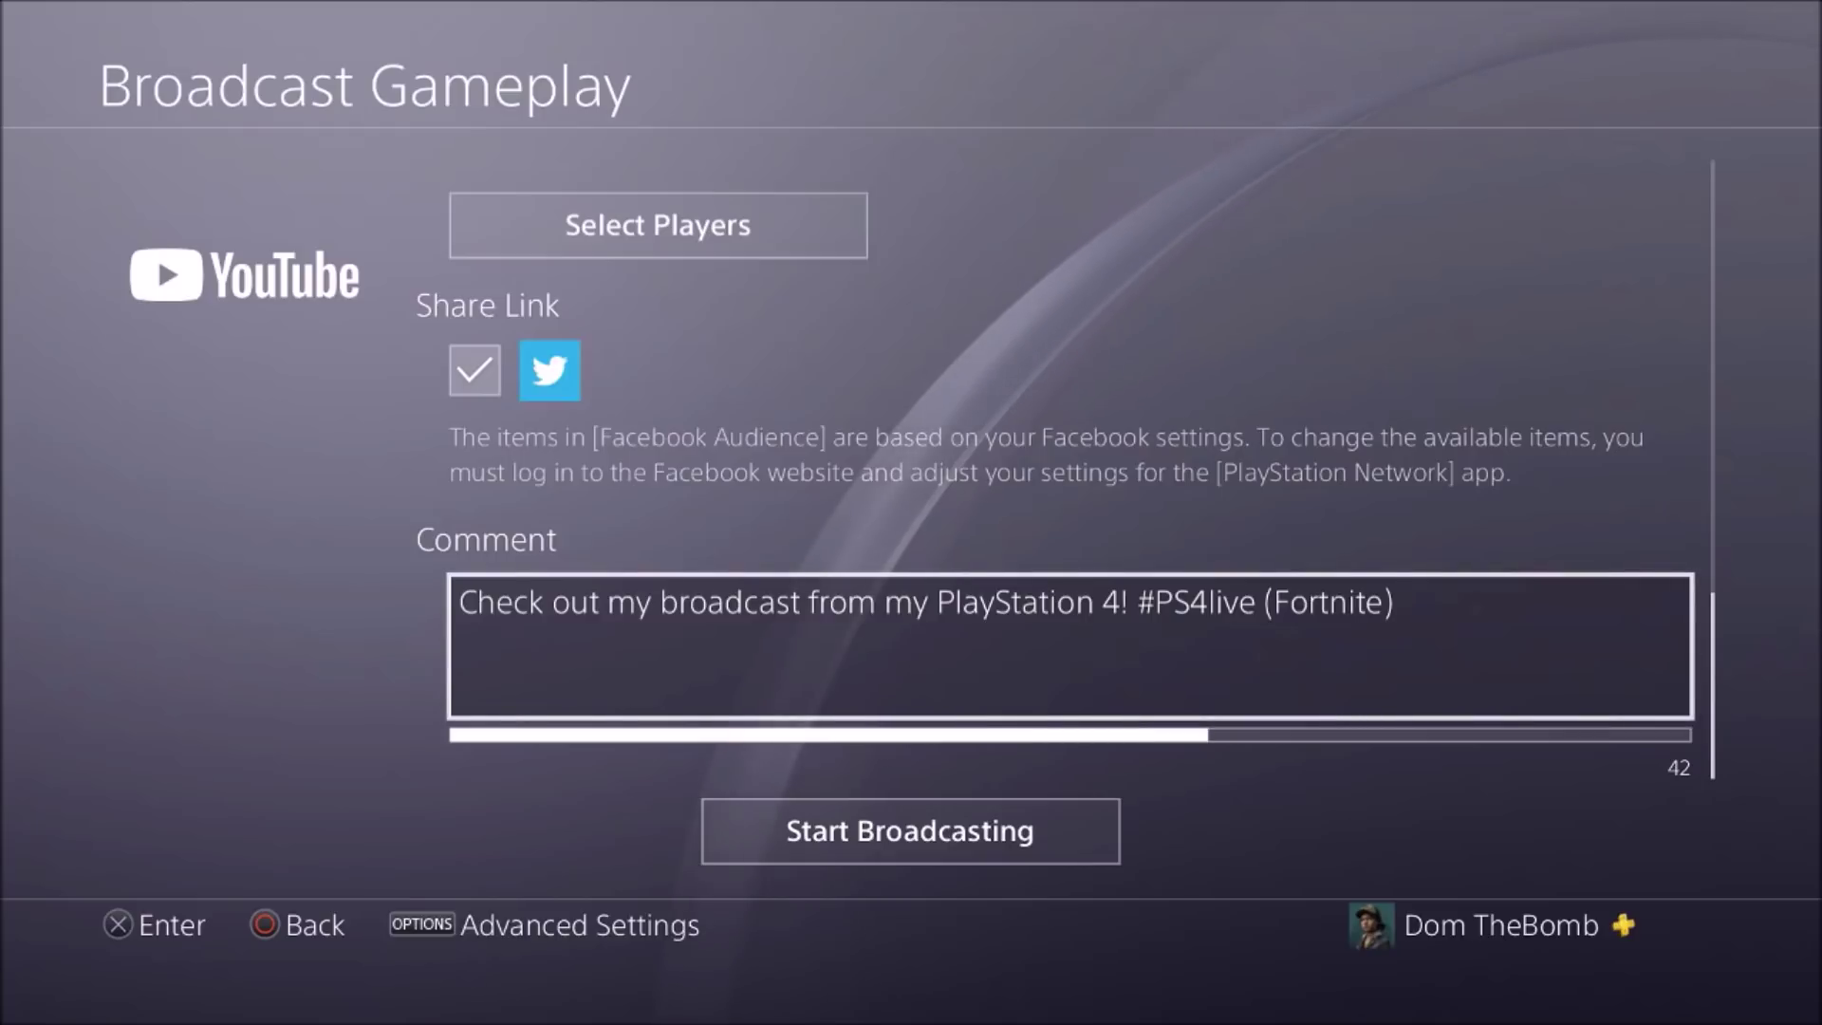
key(Down)
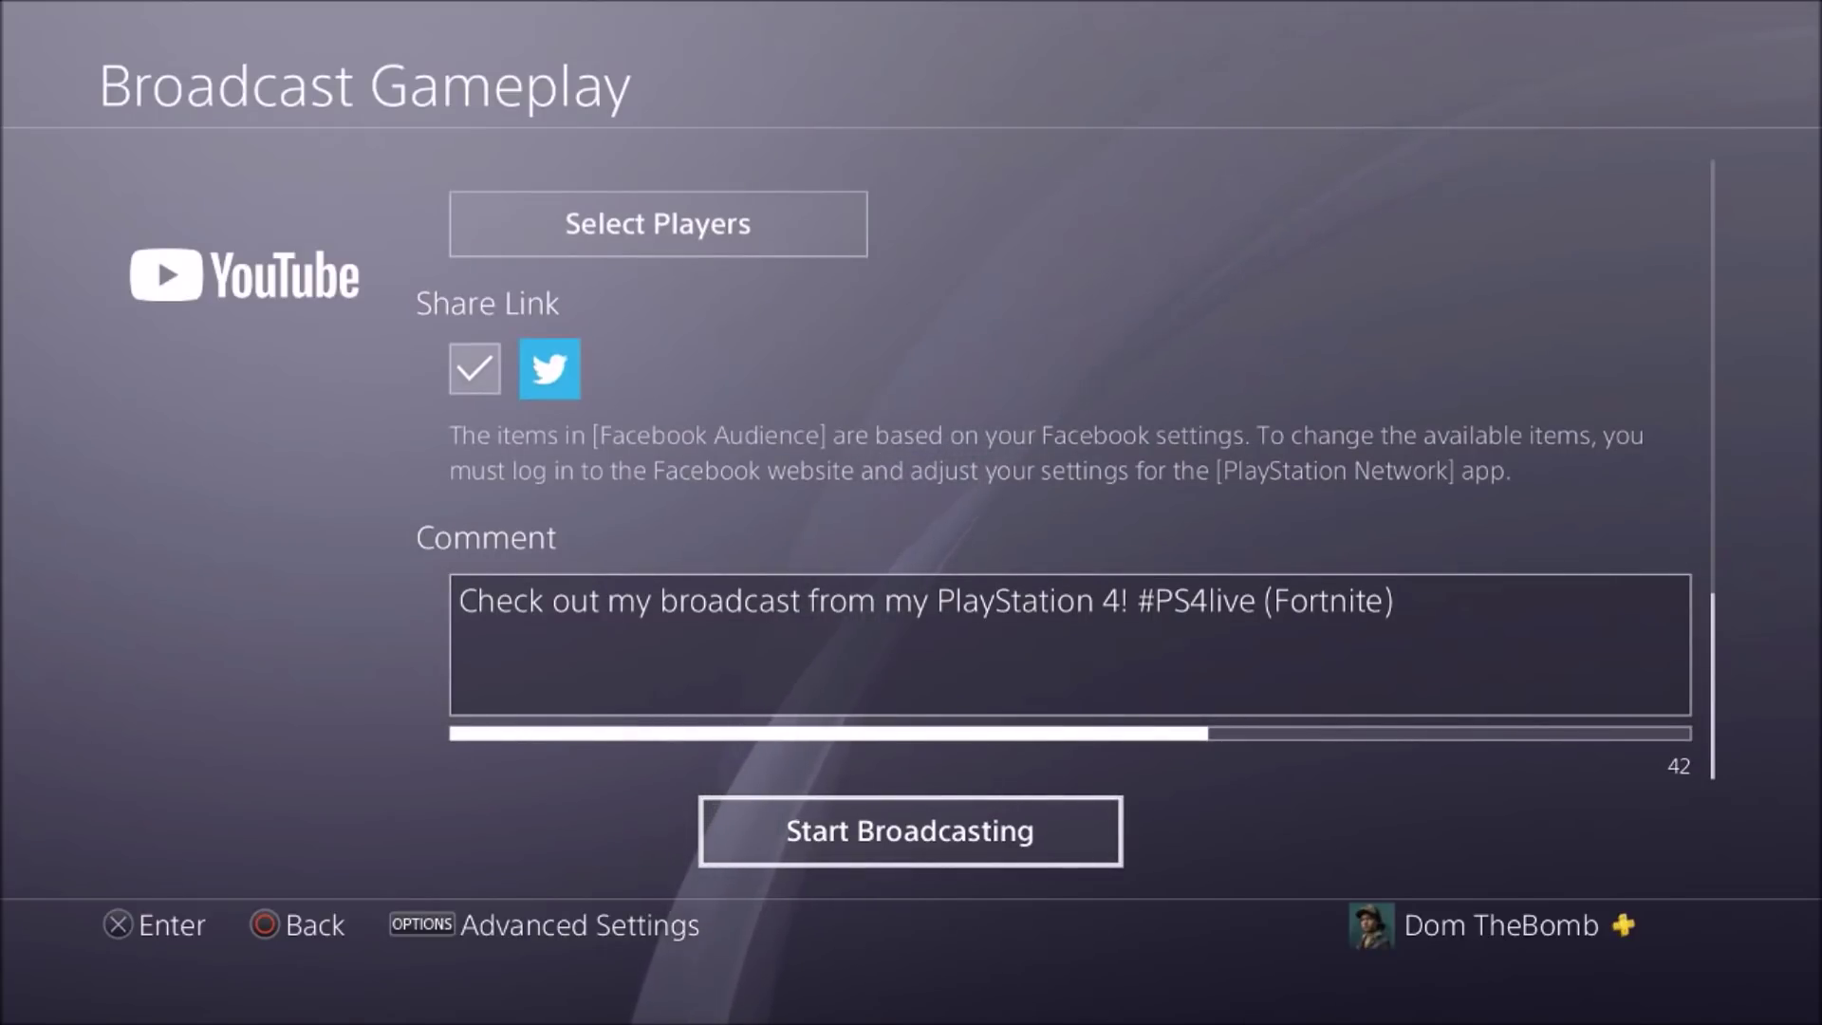
key(Up)
key(Up)
key(Up)
key(Up)
key(Up)
key(Up)
key(Up)
key(Up)
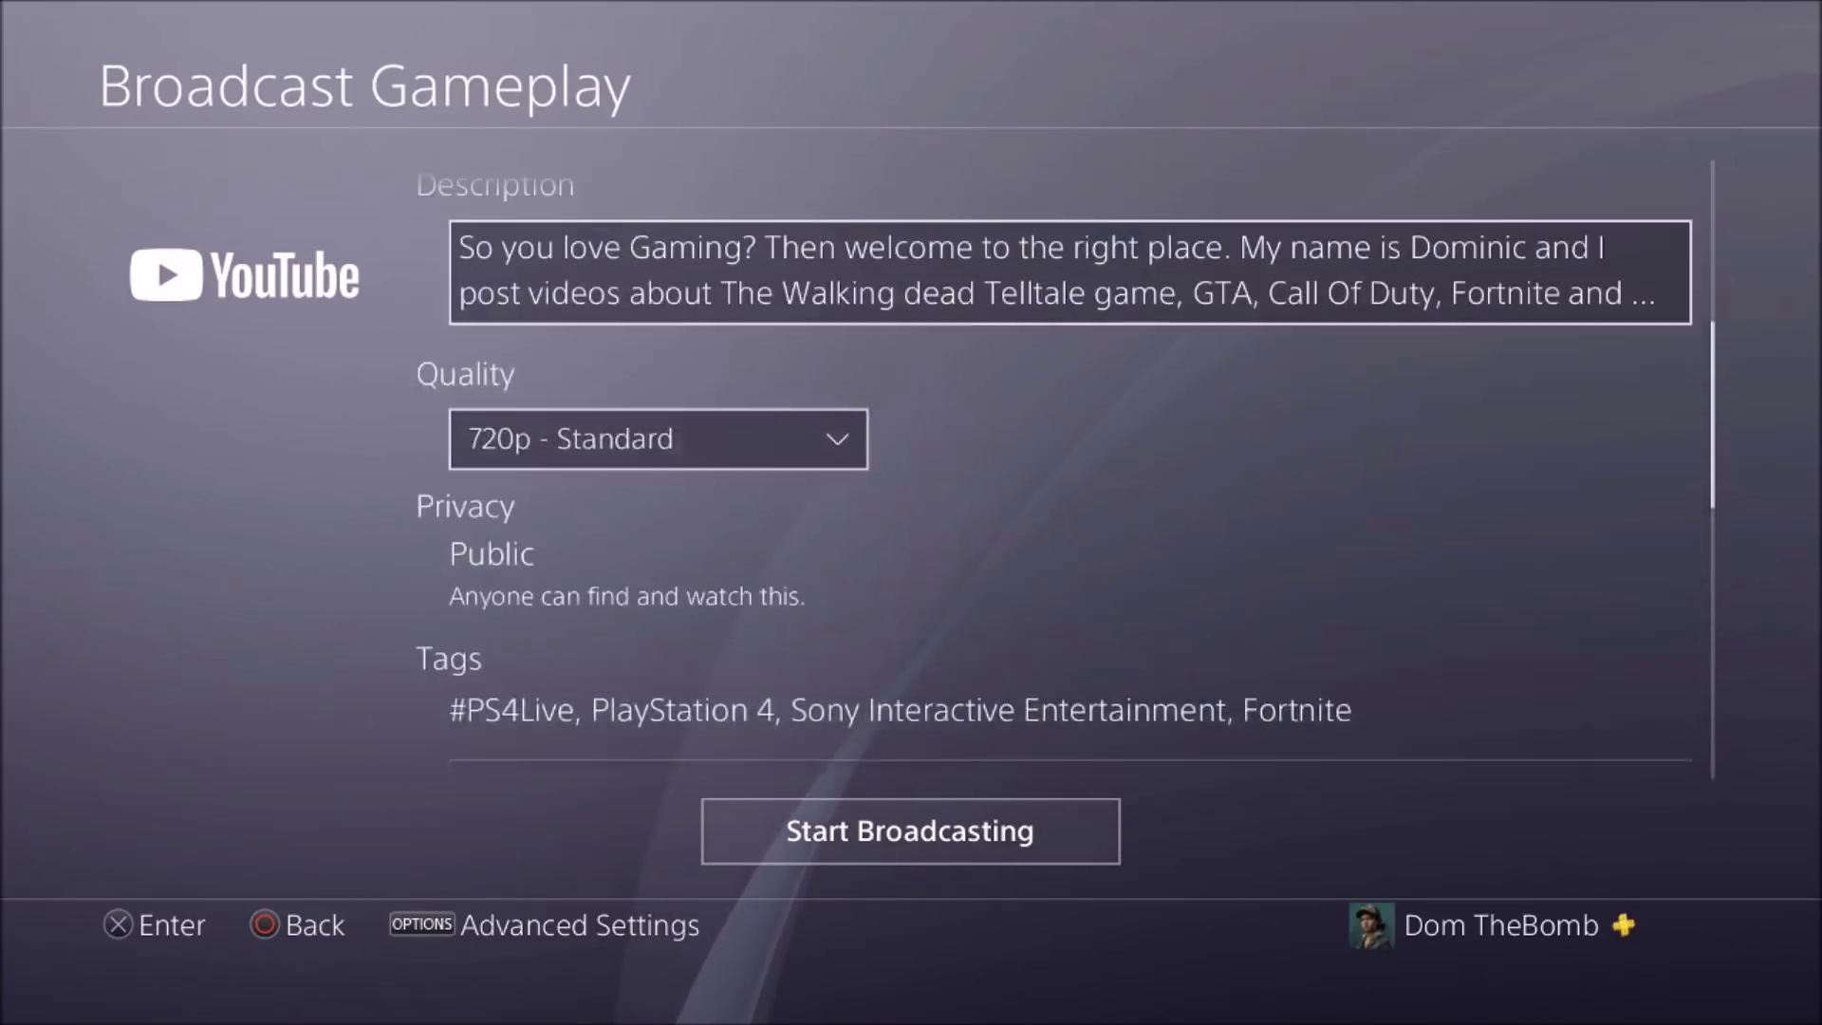
key(Menu)
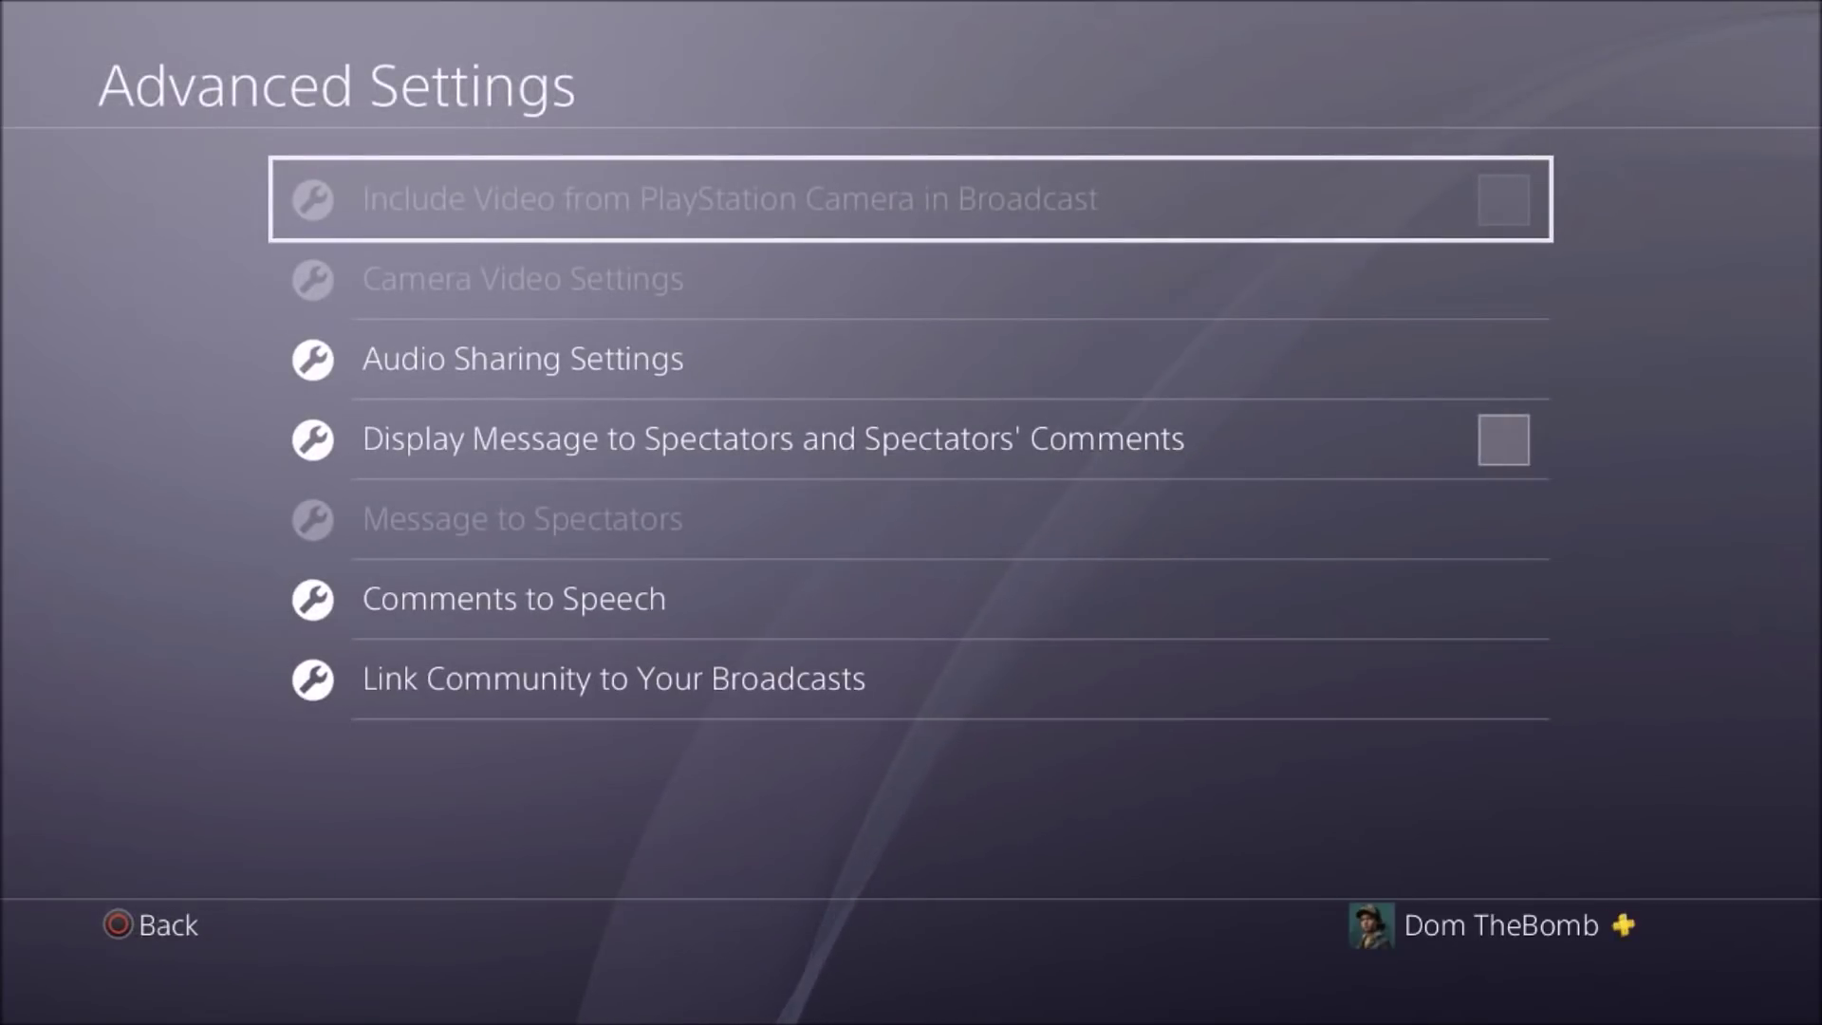
key(Down)
key(Up)
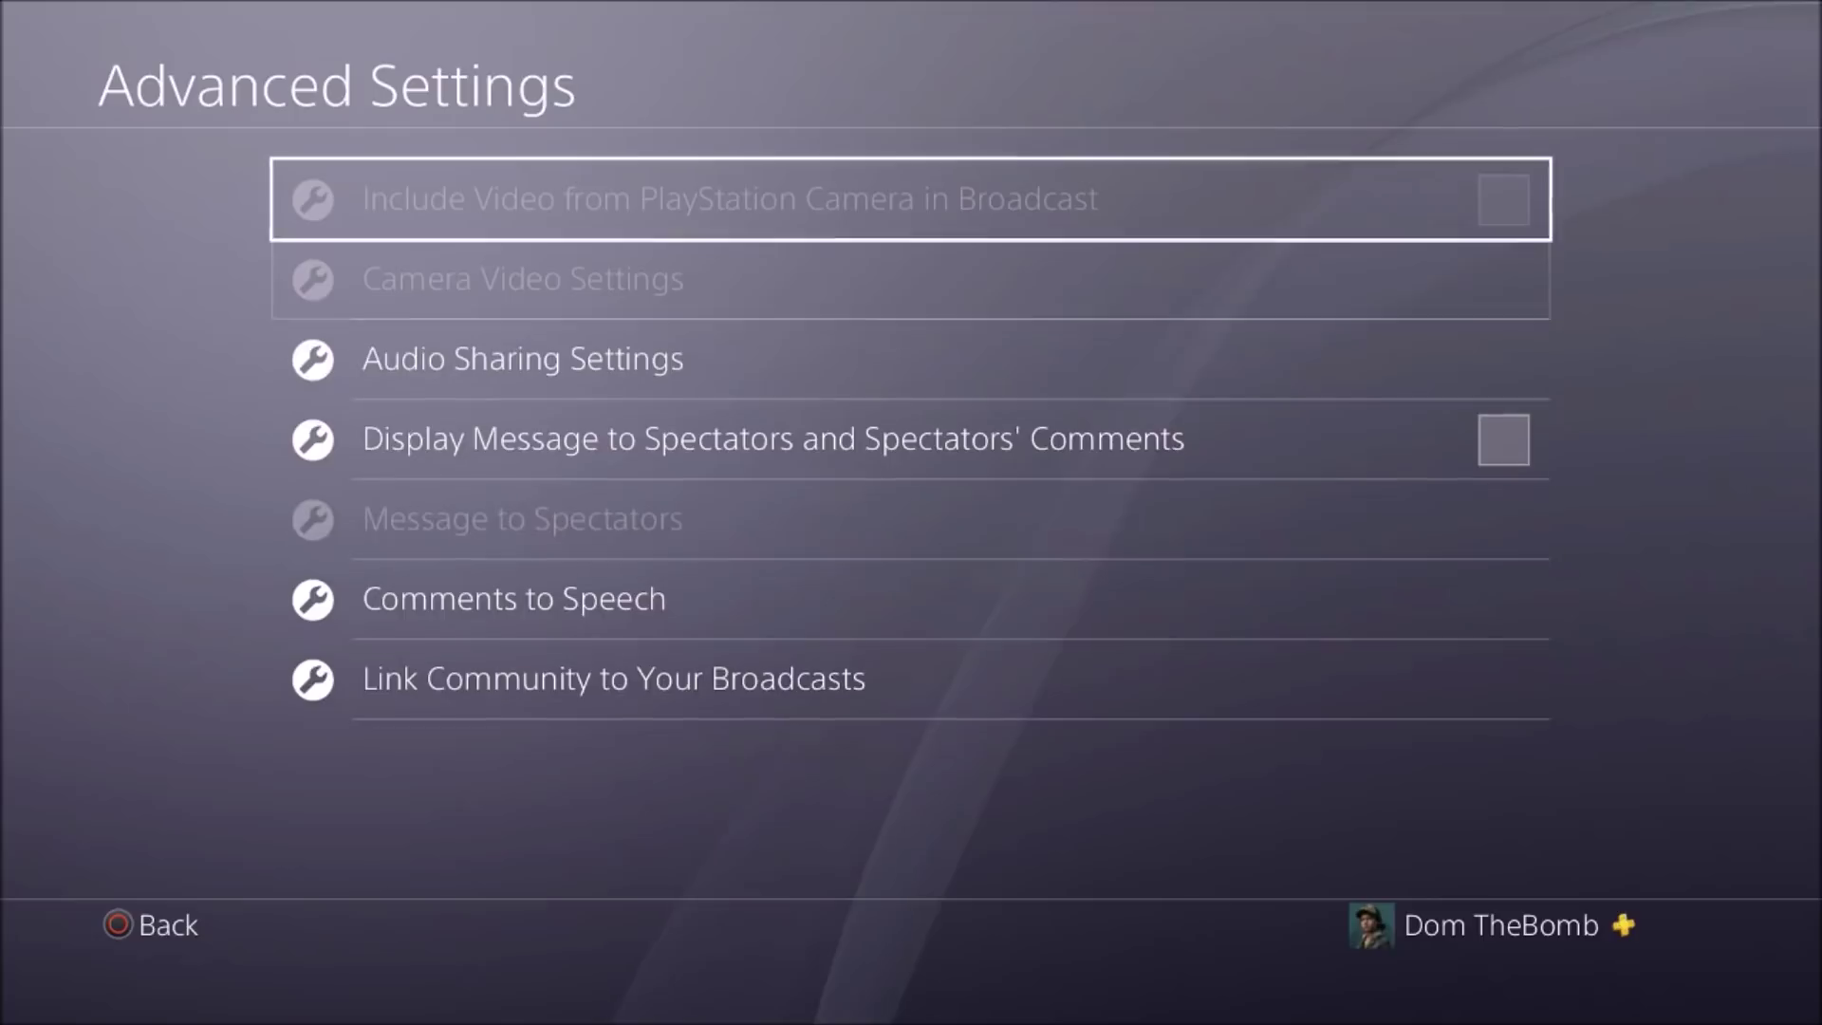
key(Down)
key(Down)
key(Return)
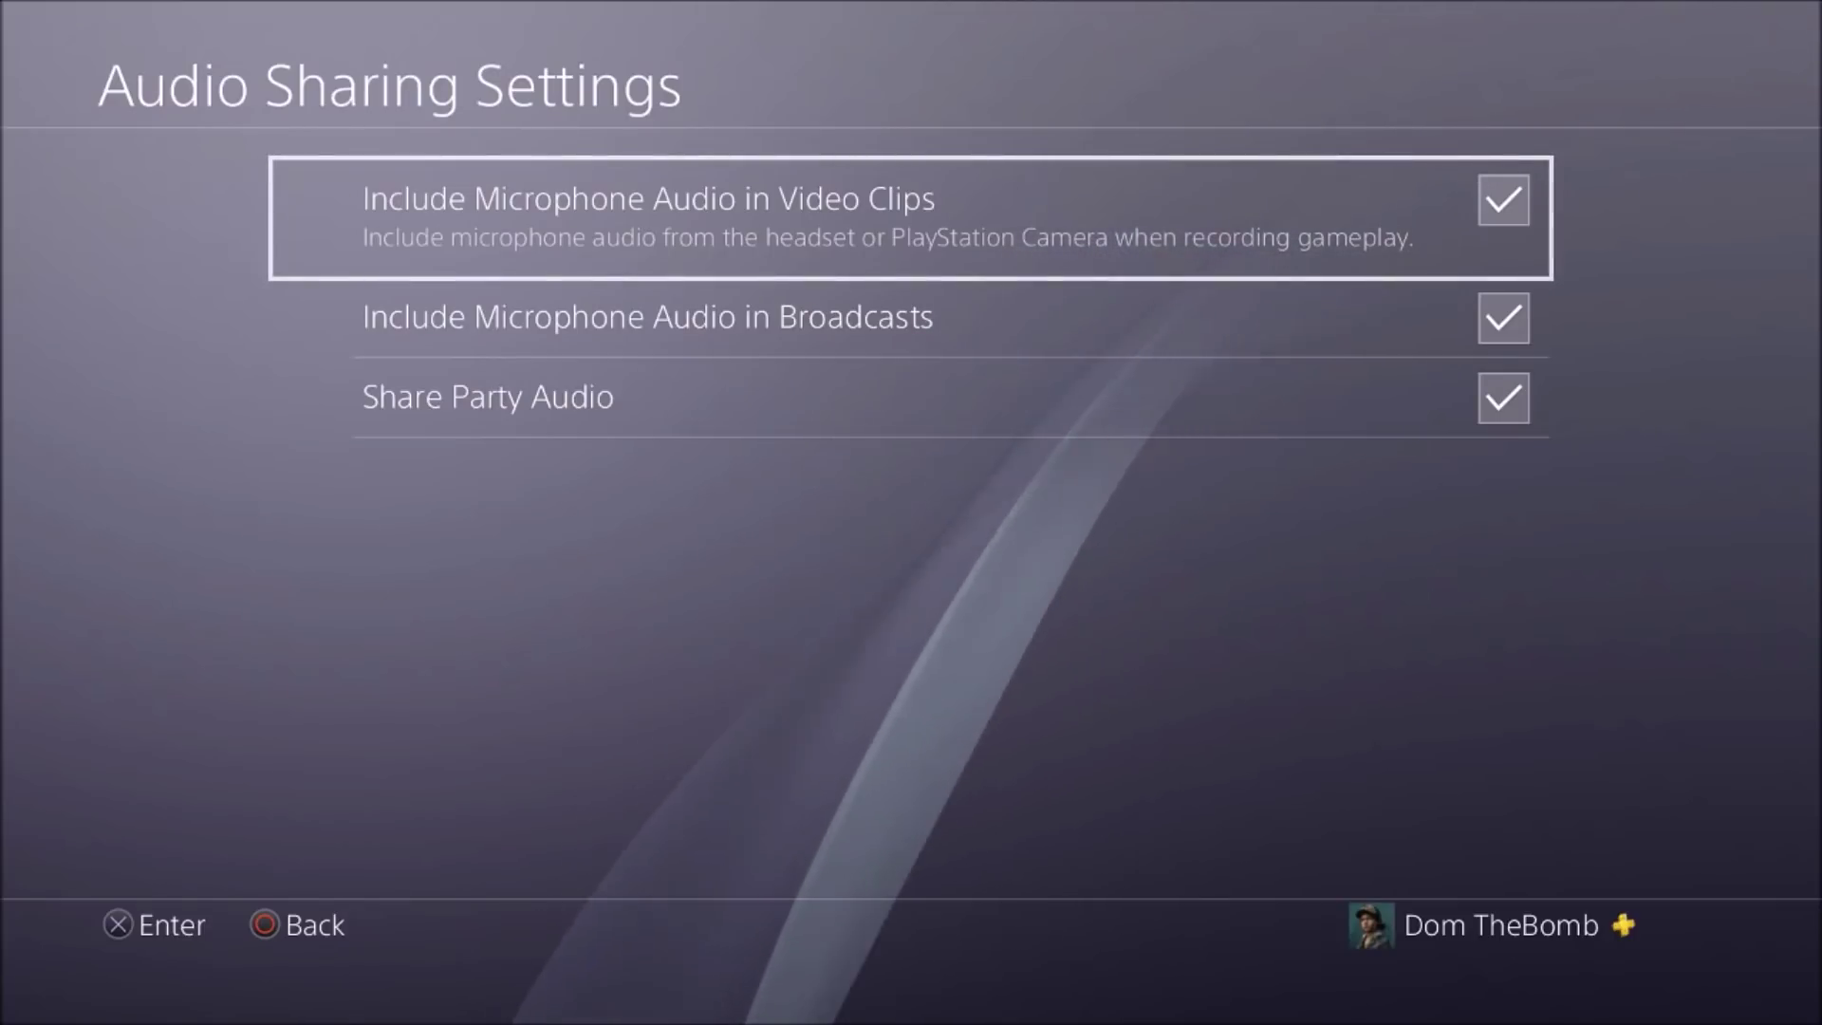
key(Down)
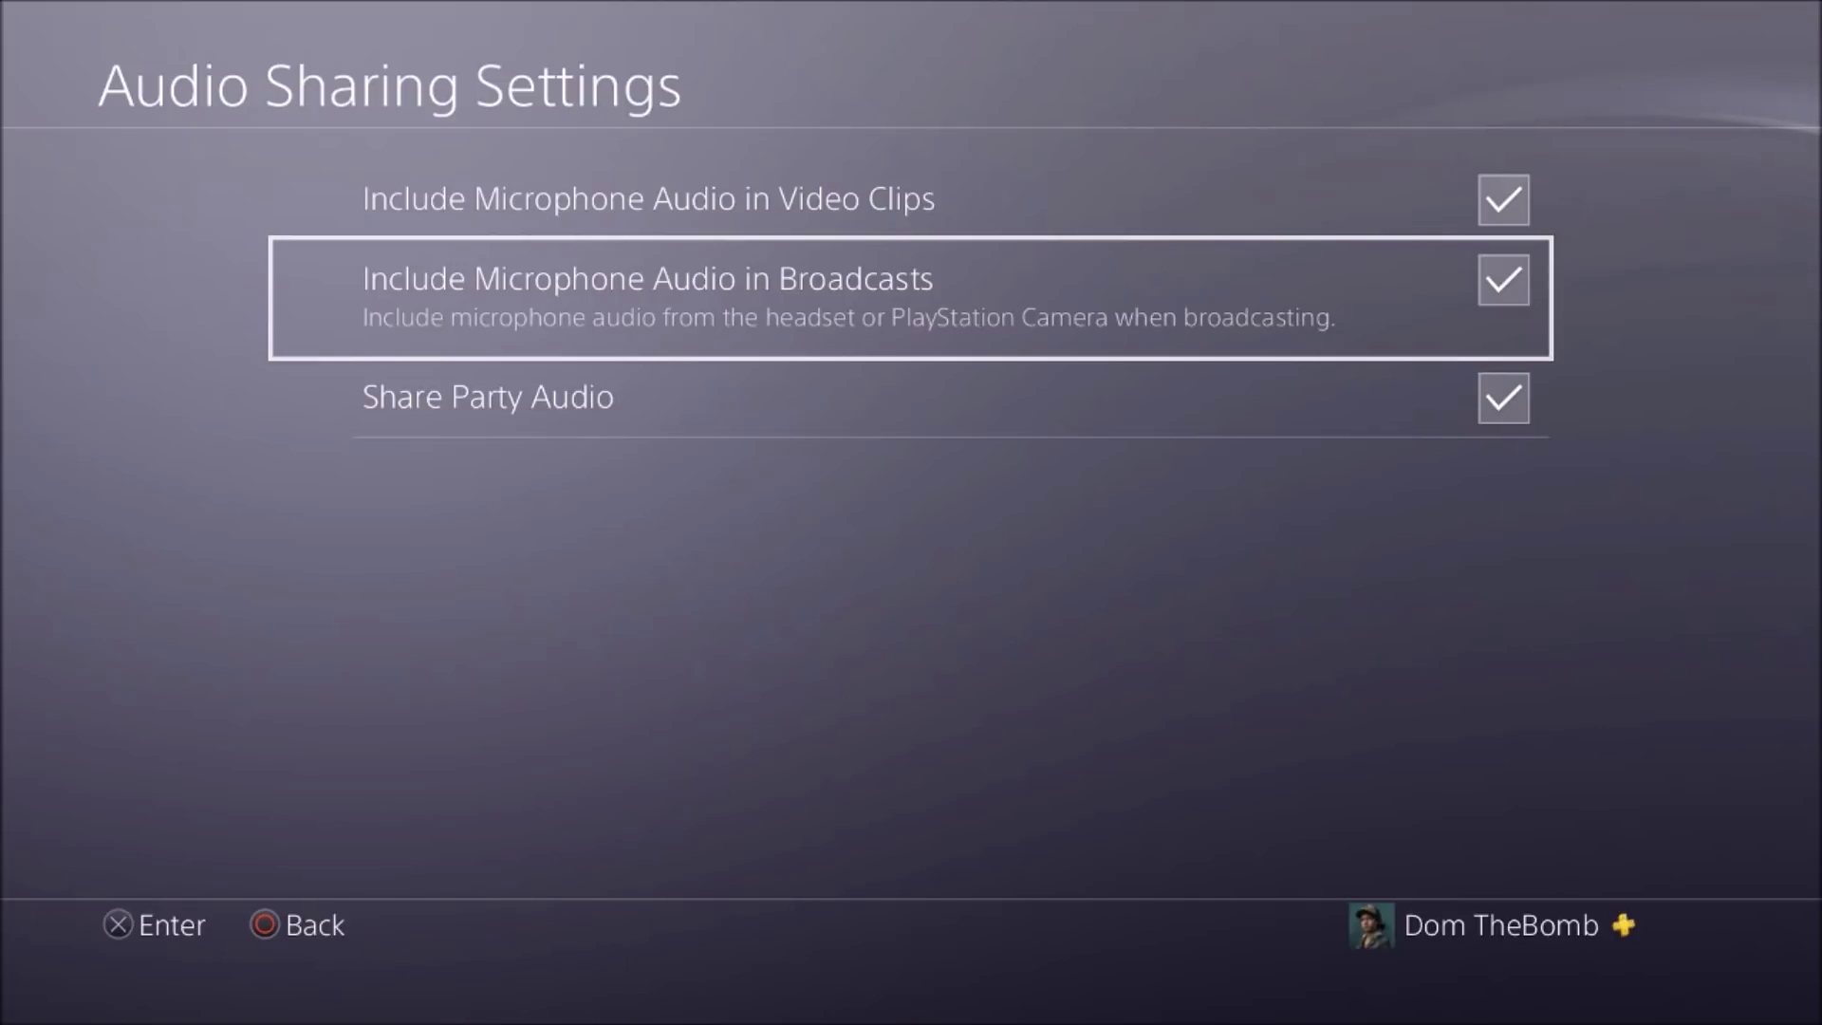
key(Down)
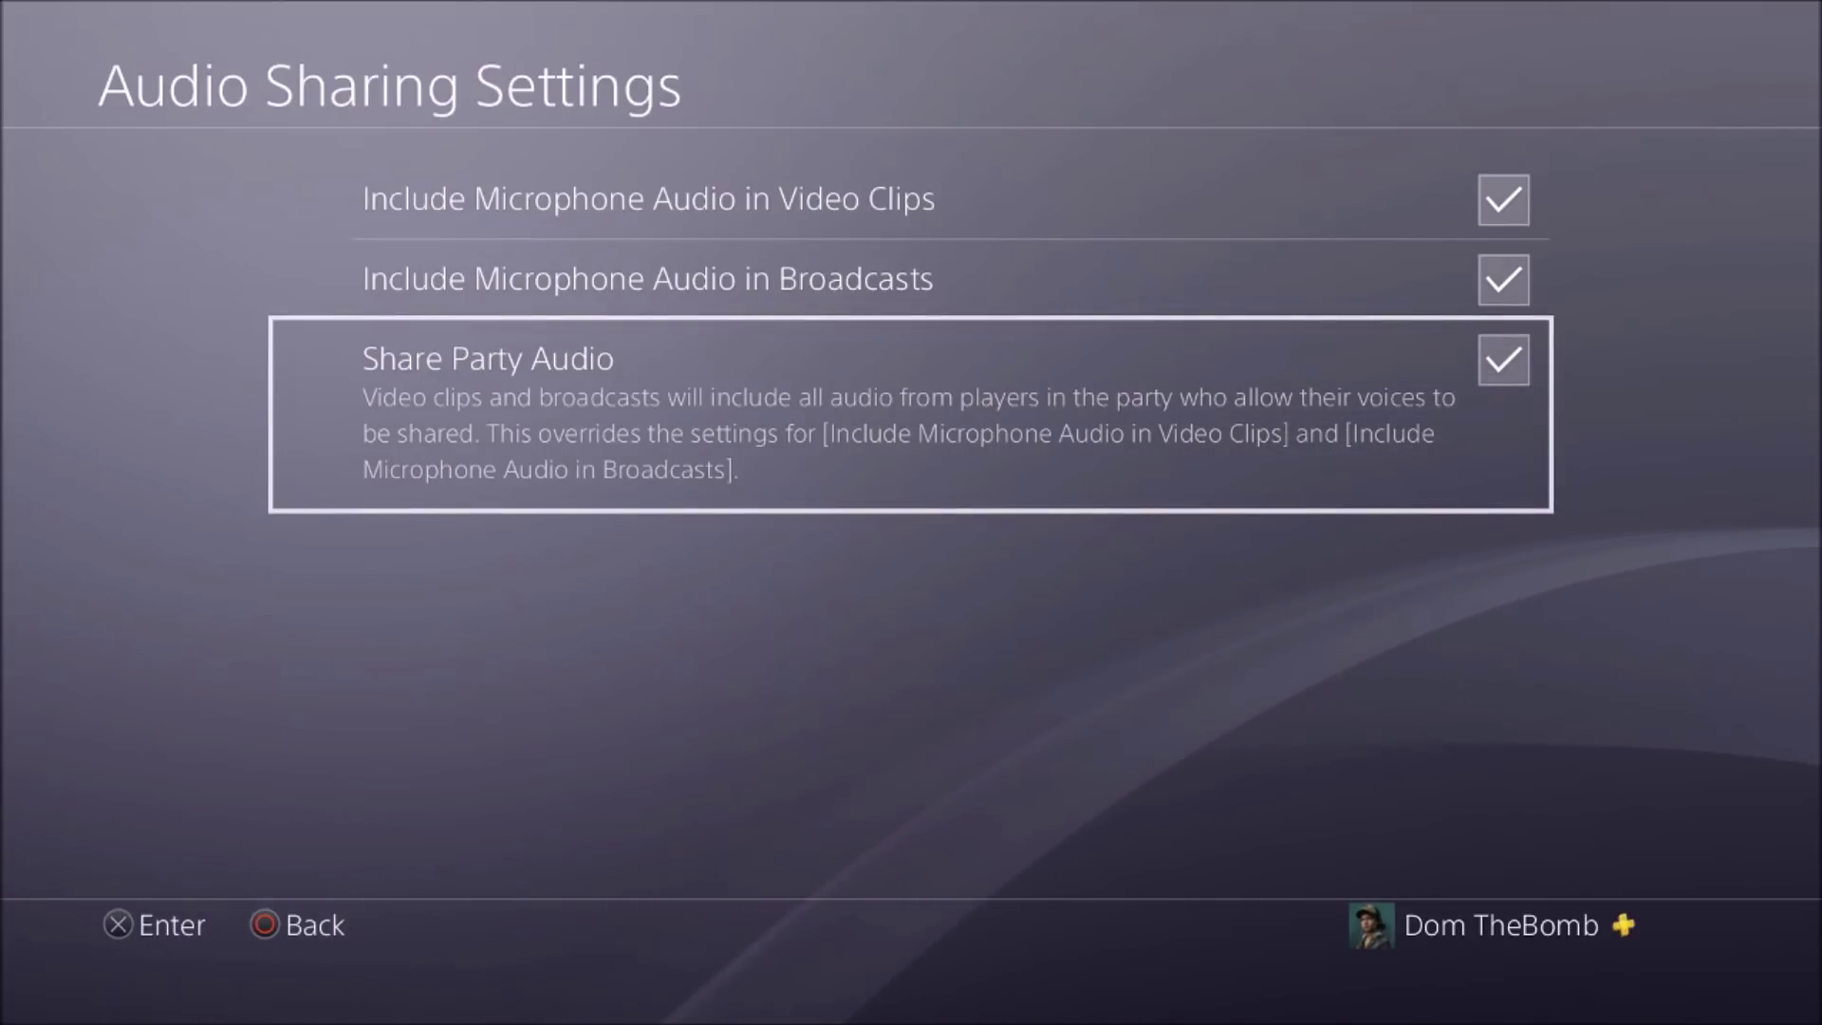
- Toggle Display Message to Spectators and Comments off and back on
key(Escape)
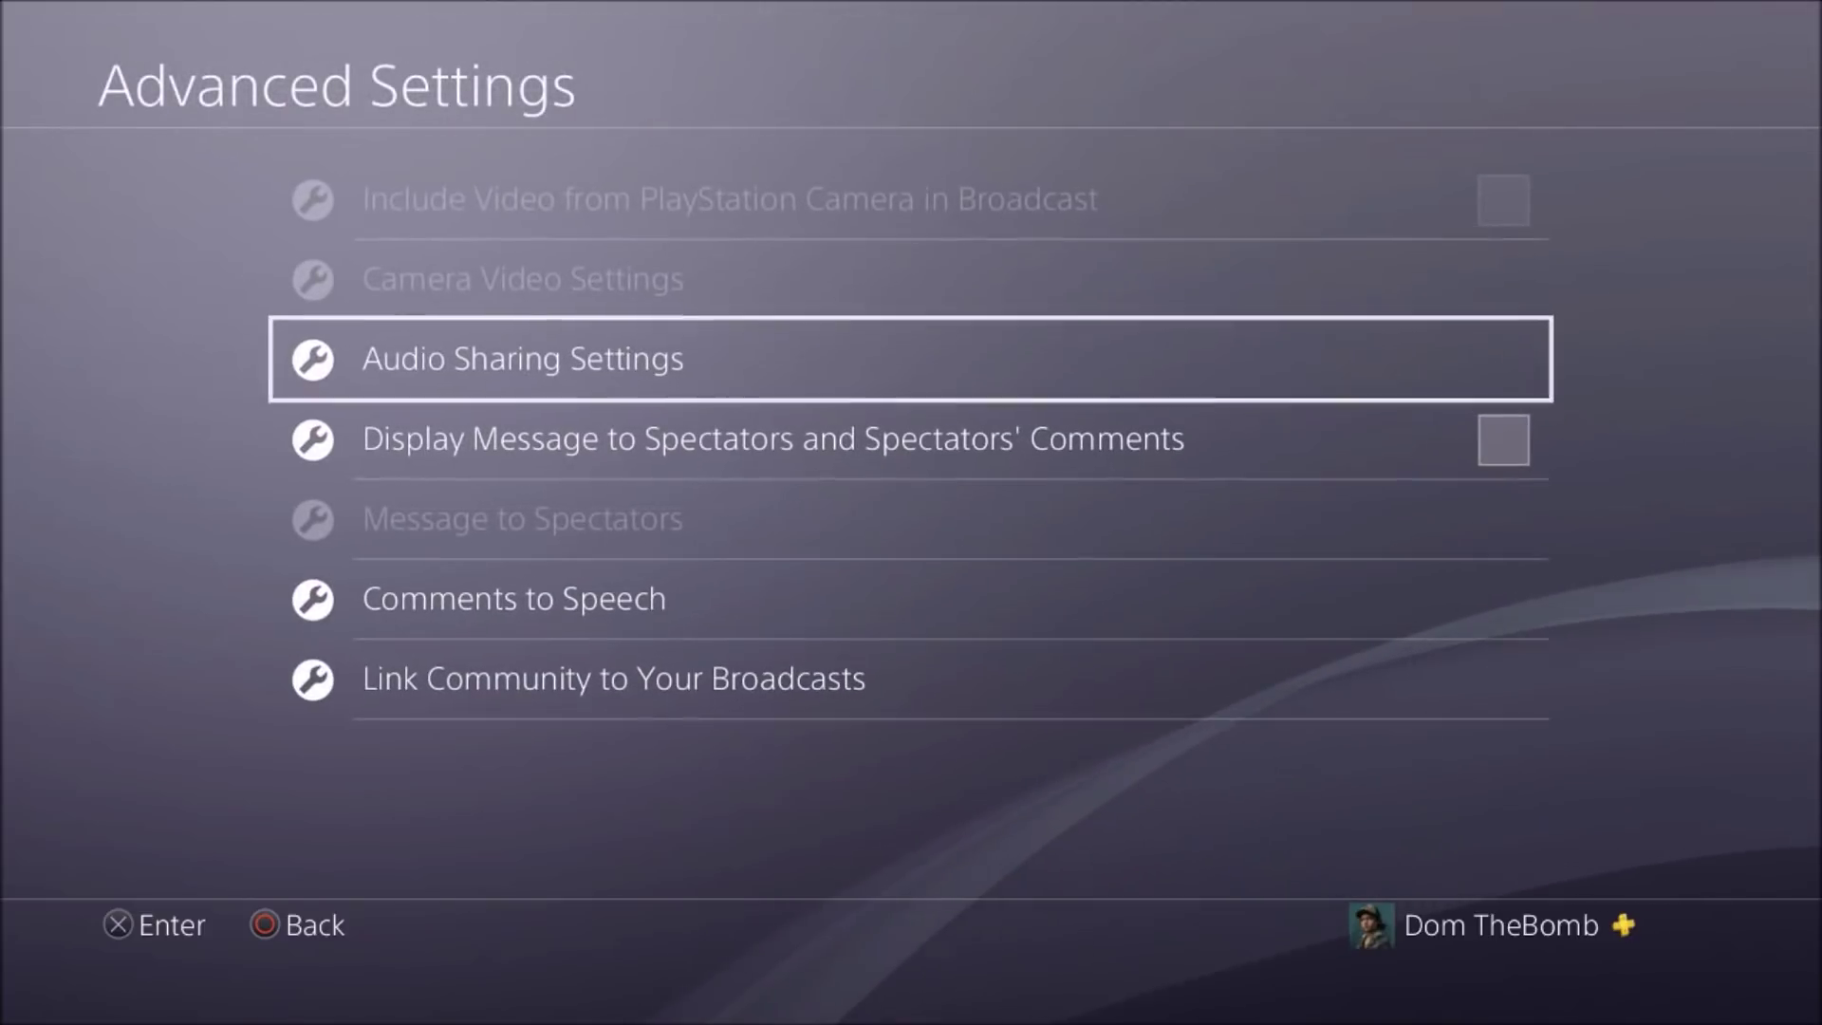
key(Down)
key(Return)
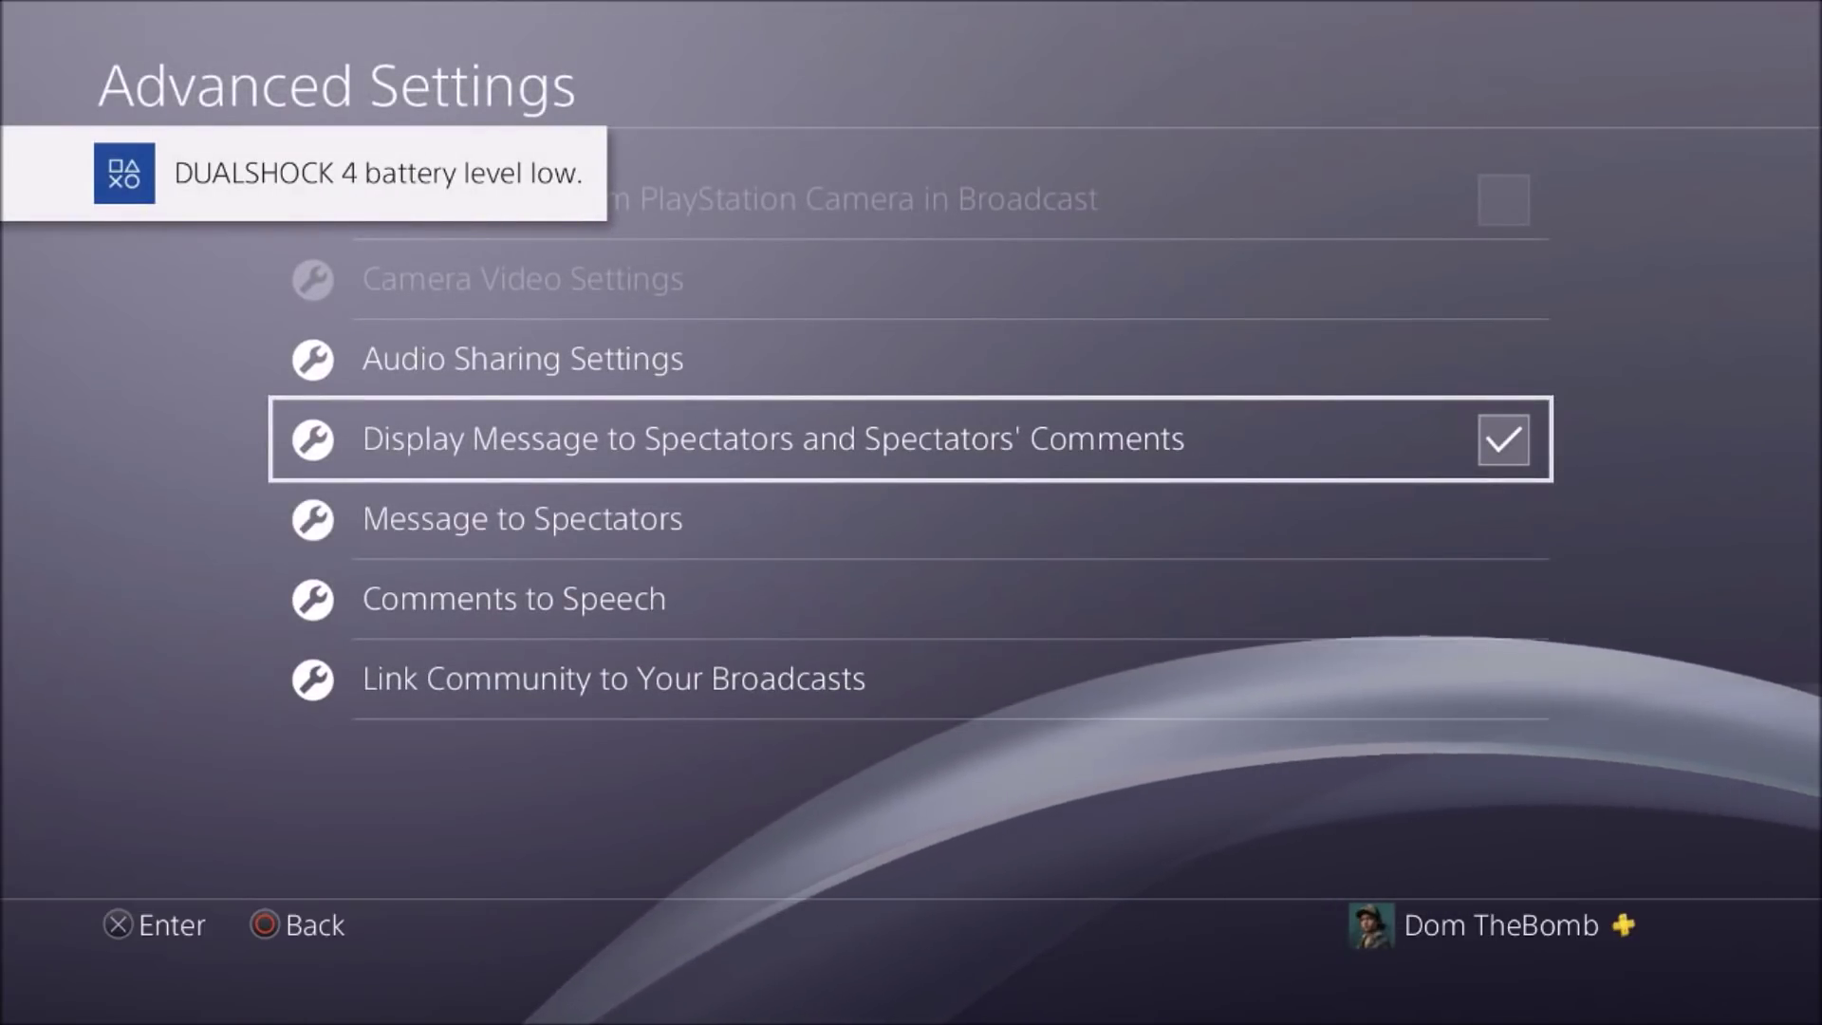
key(Return)
key(Return)
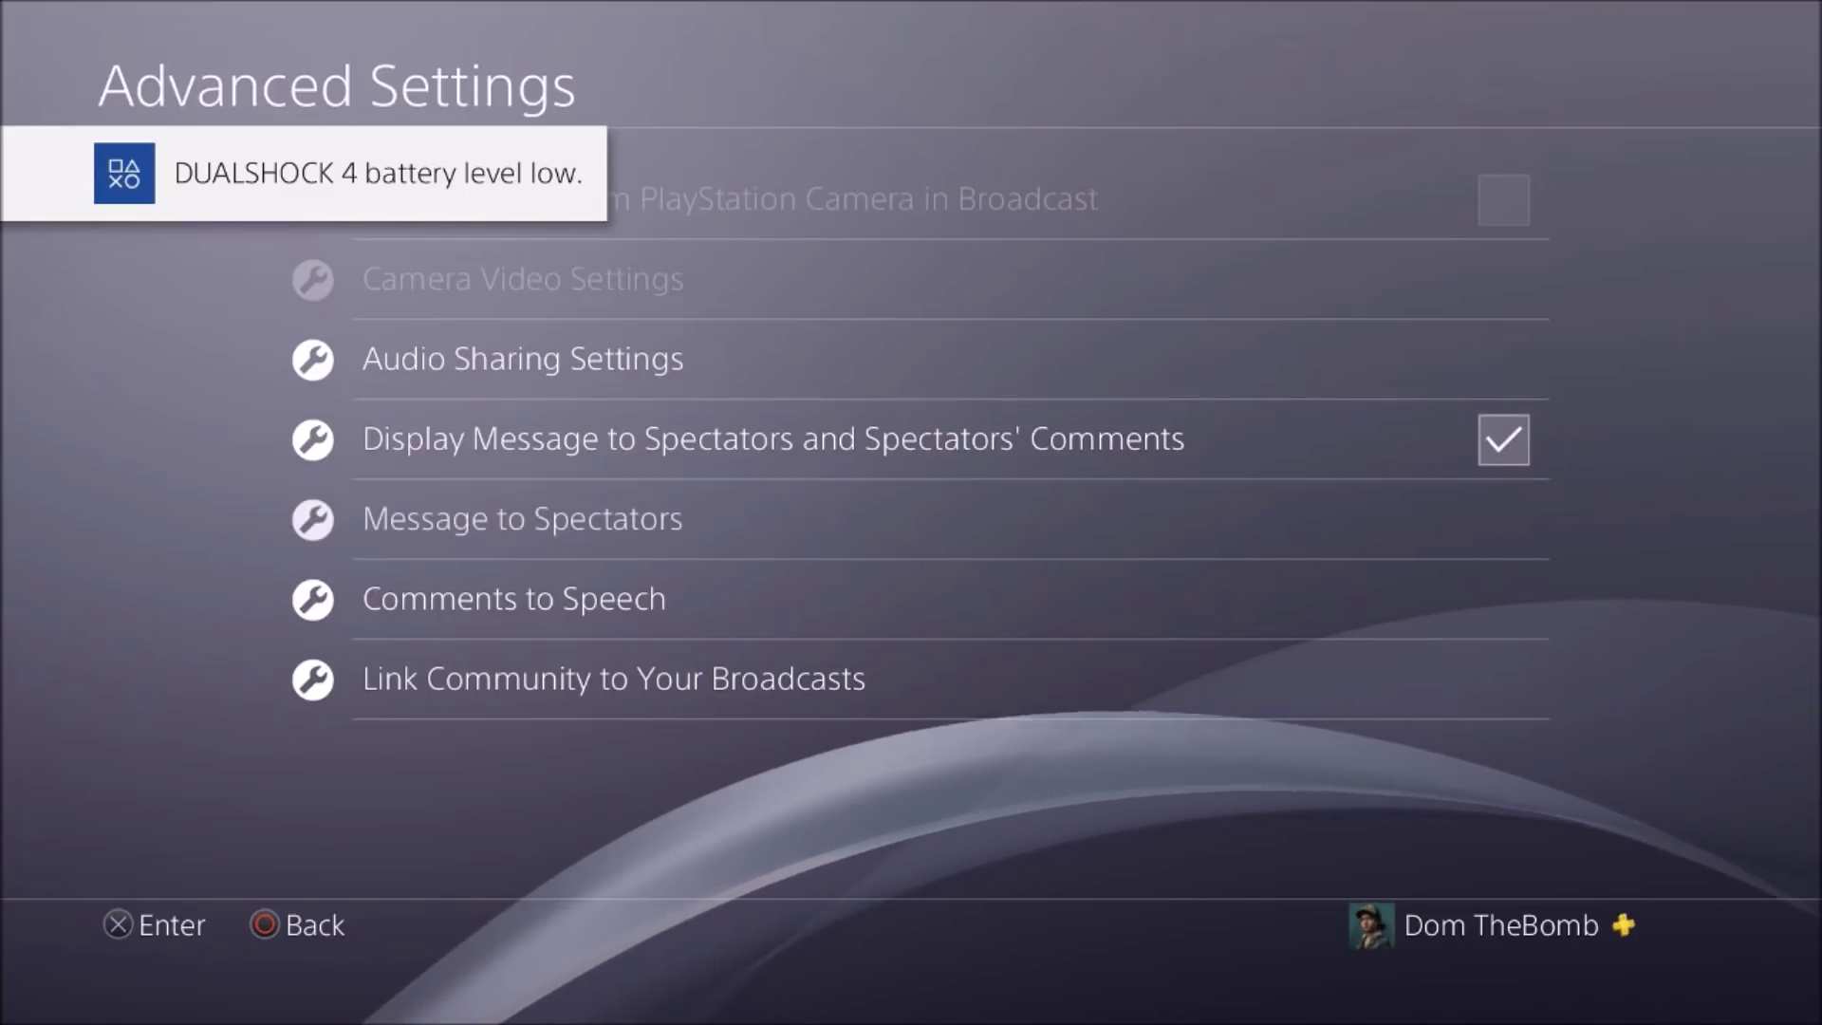
key(Down)
key(Return)
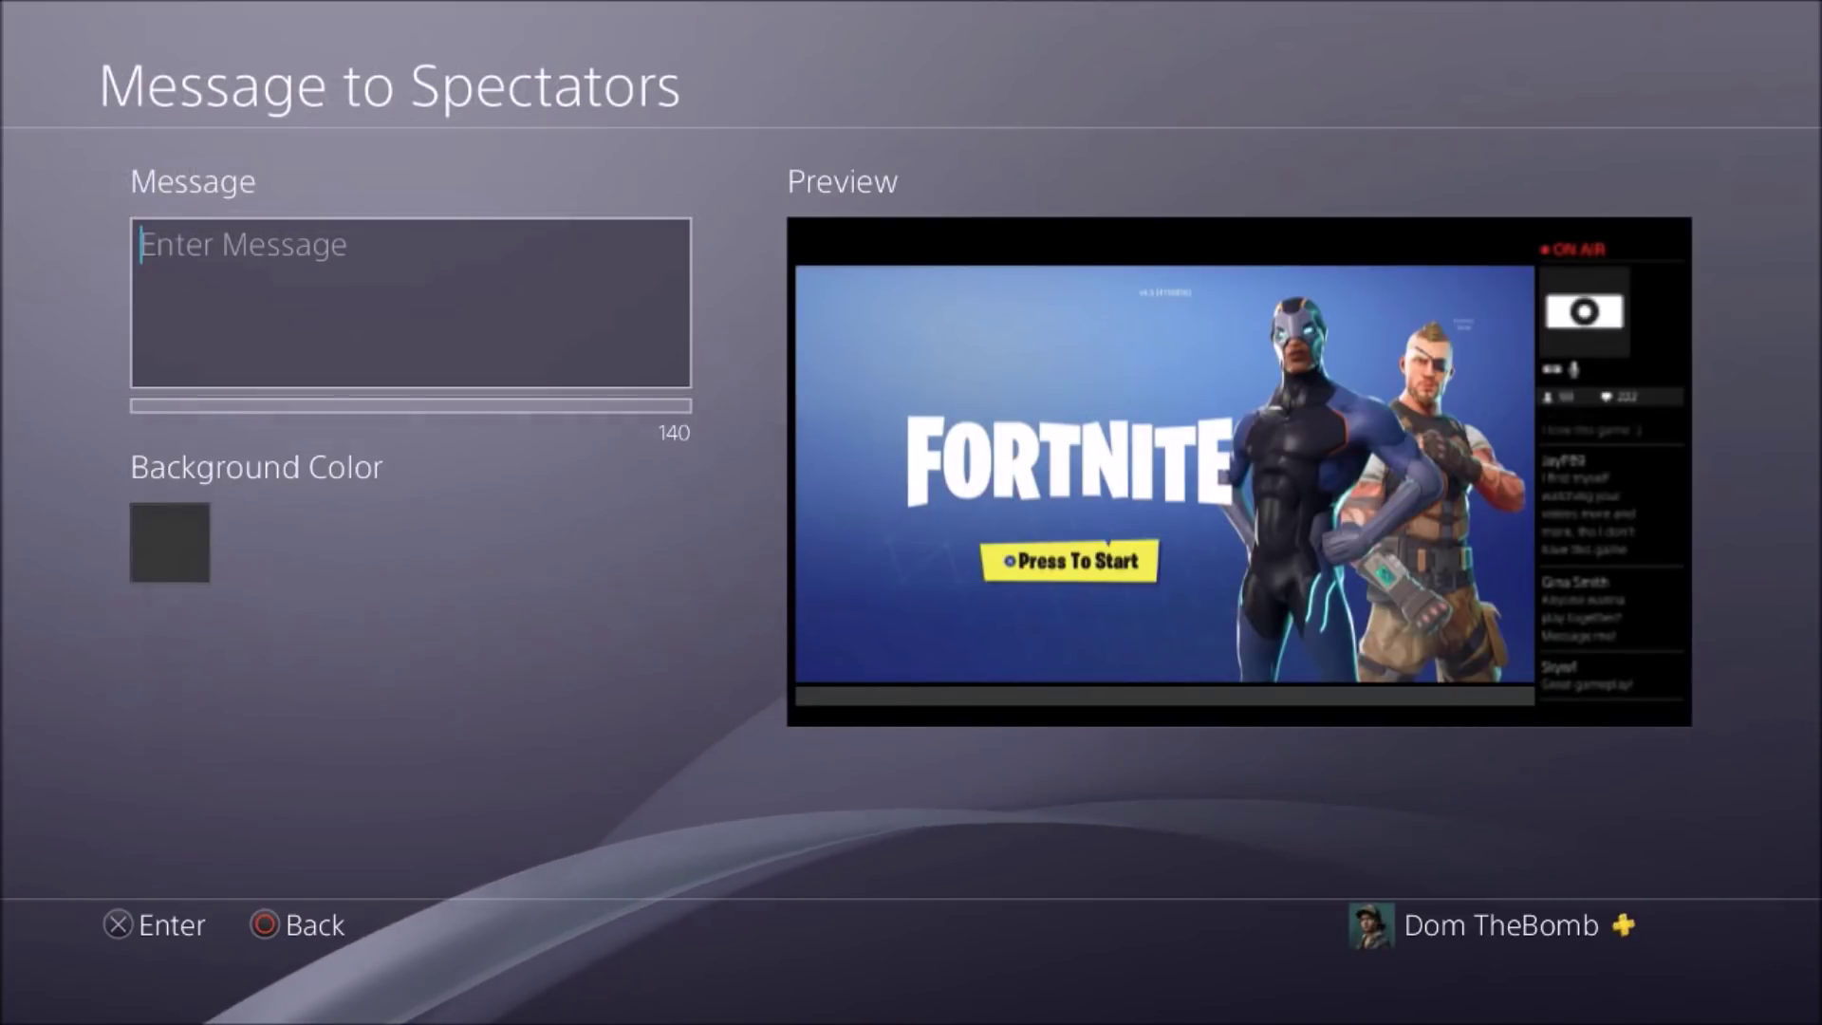
- Leave the spectator message empty and try a lighter grey background
key(Return)
key(Right)
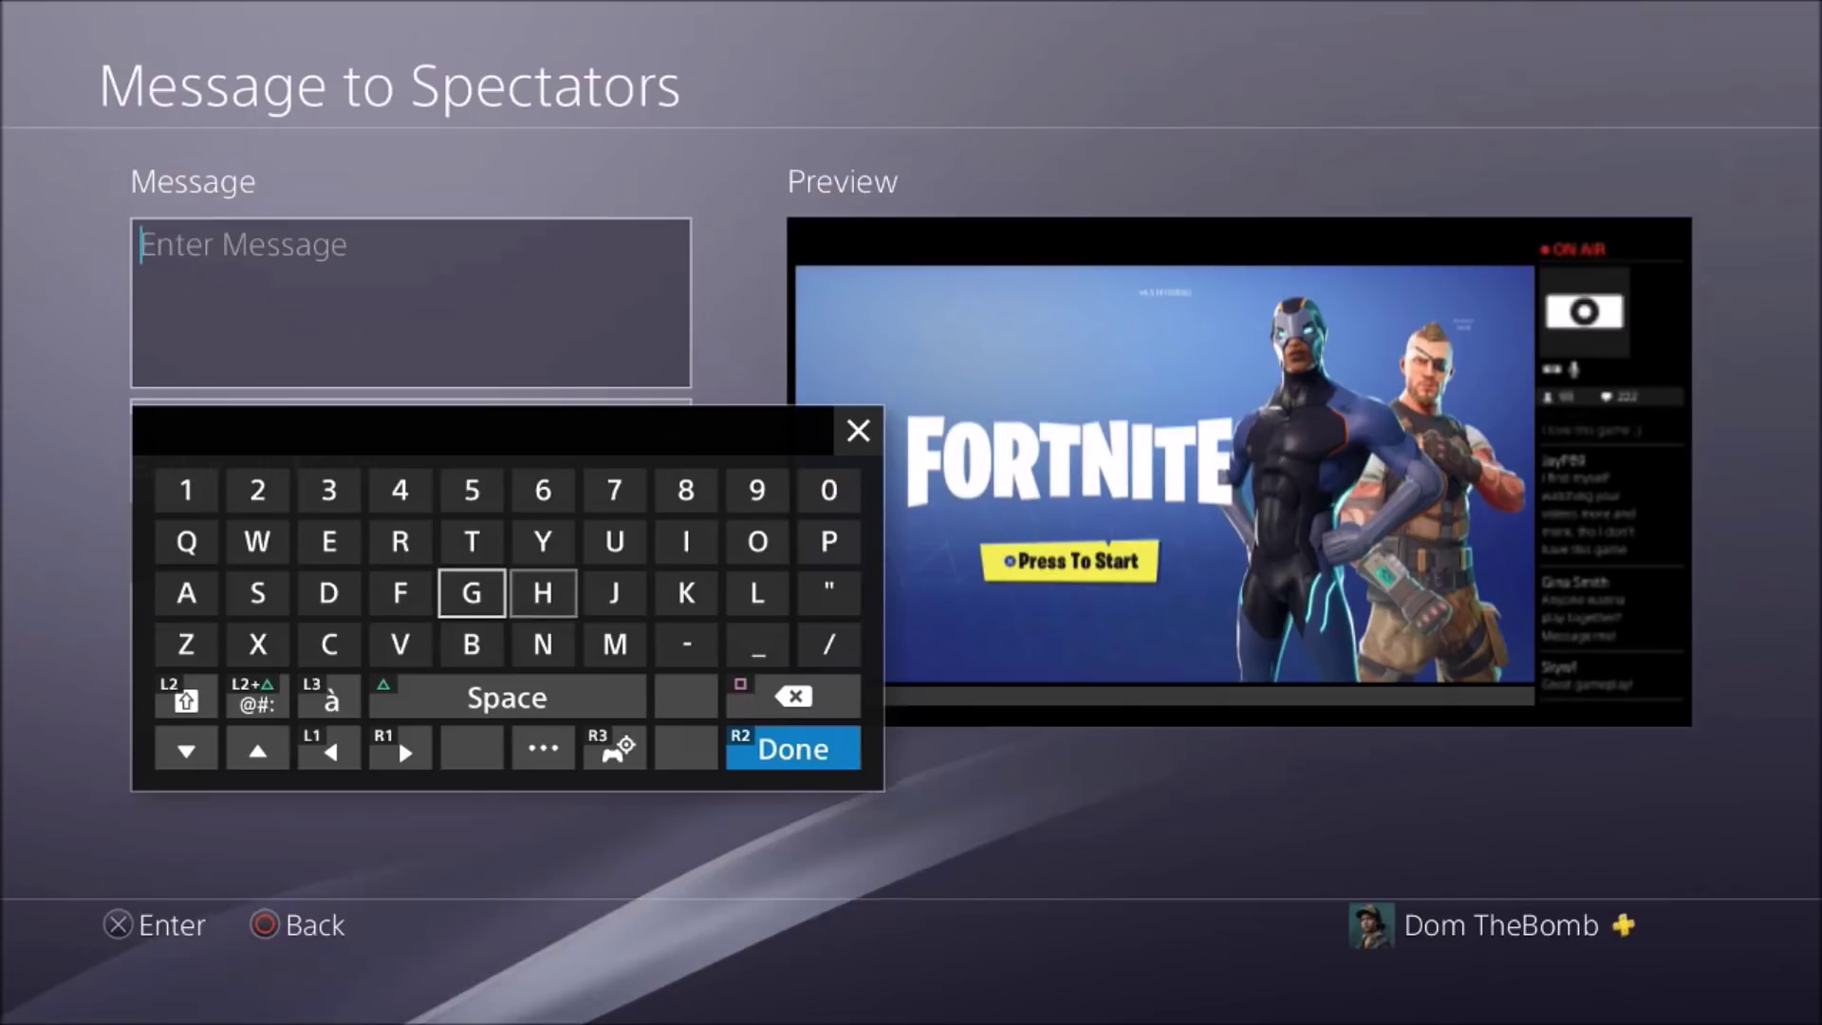
key(Left)
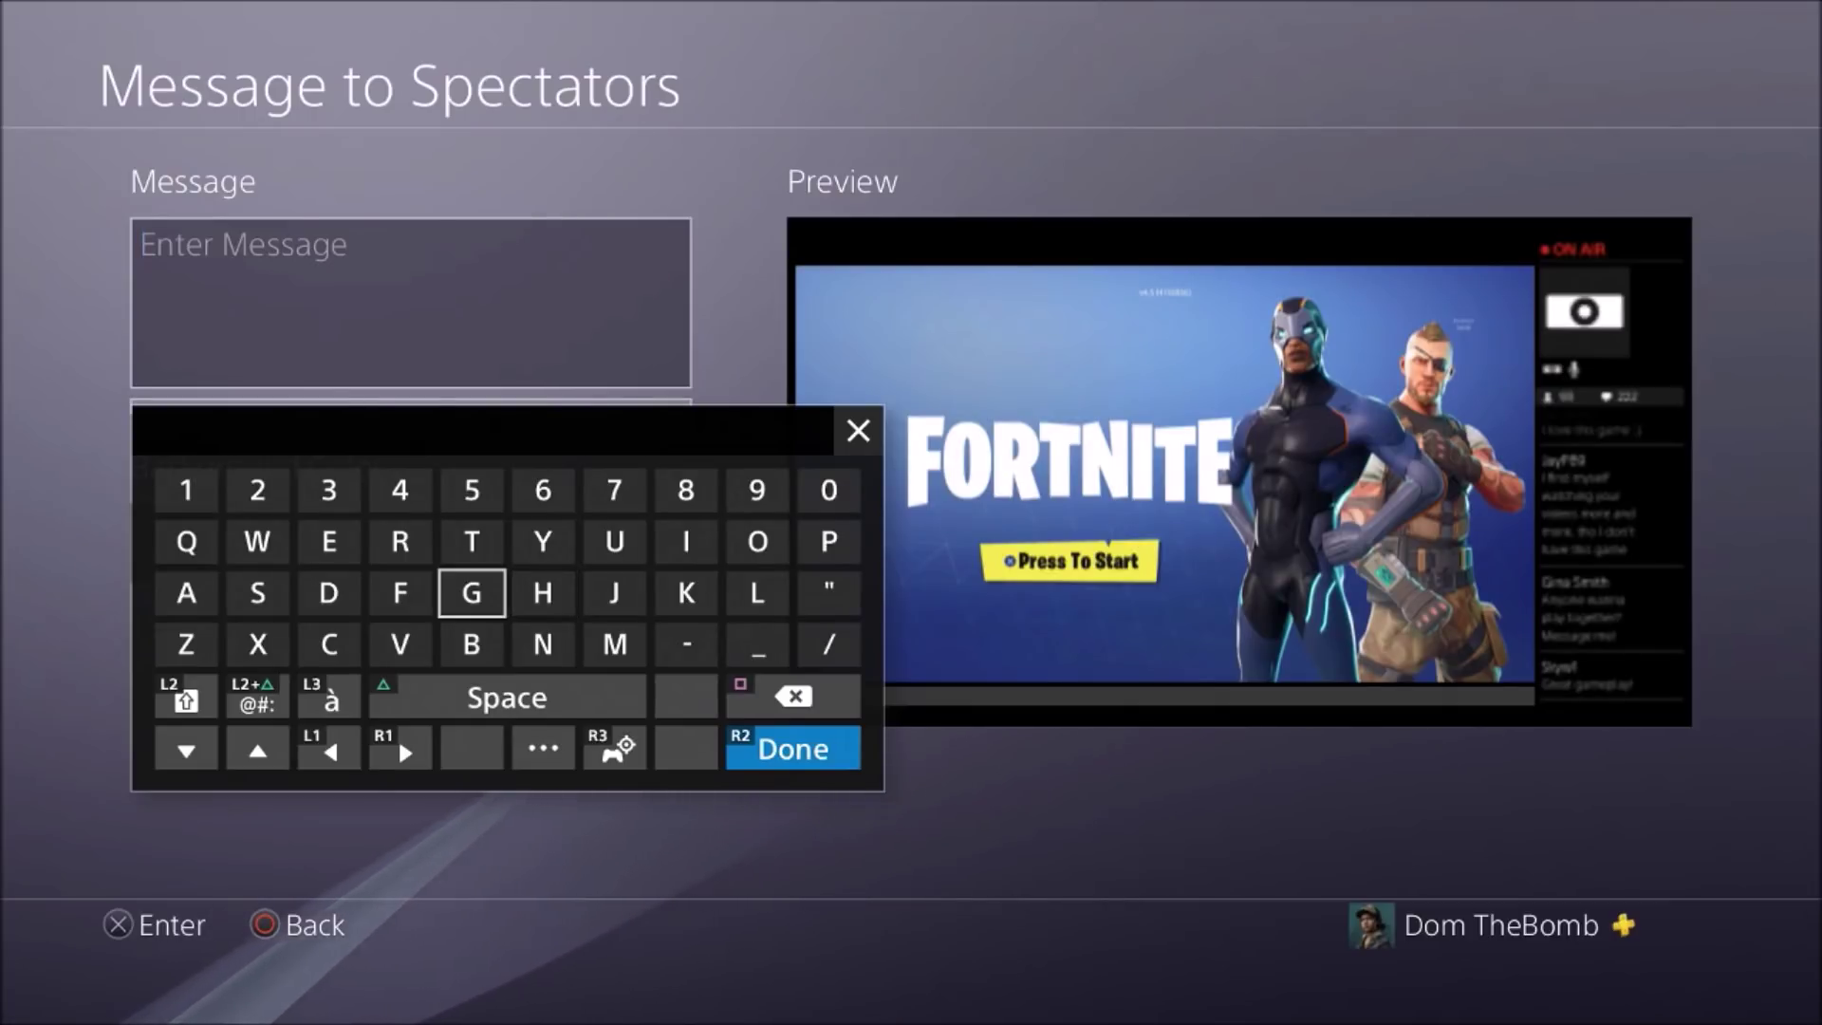
key(Escape)
key(Return)
key(Down)
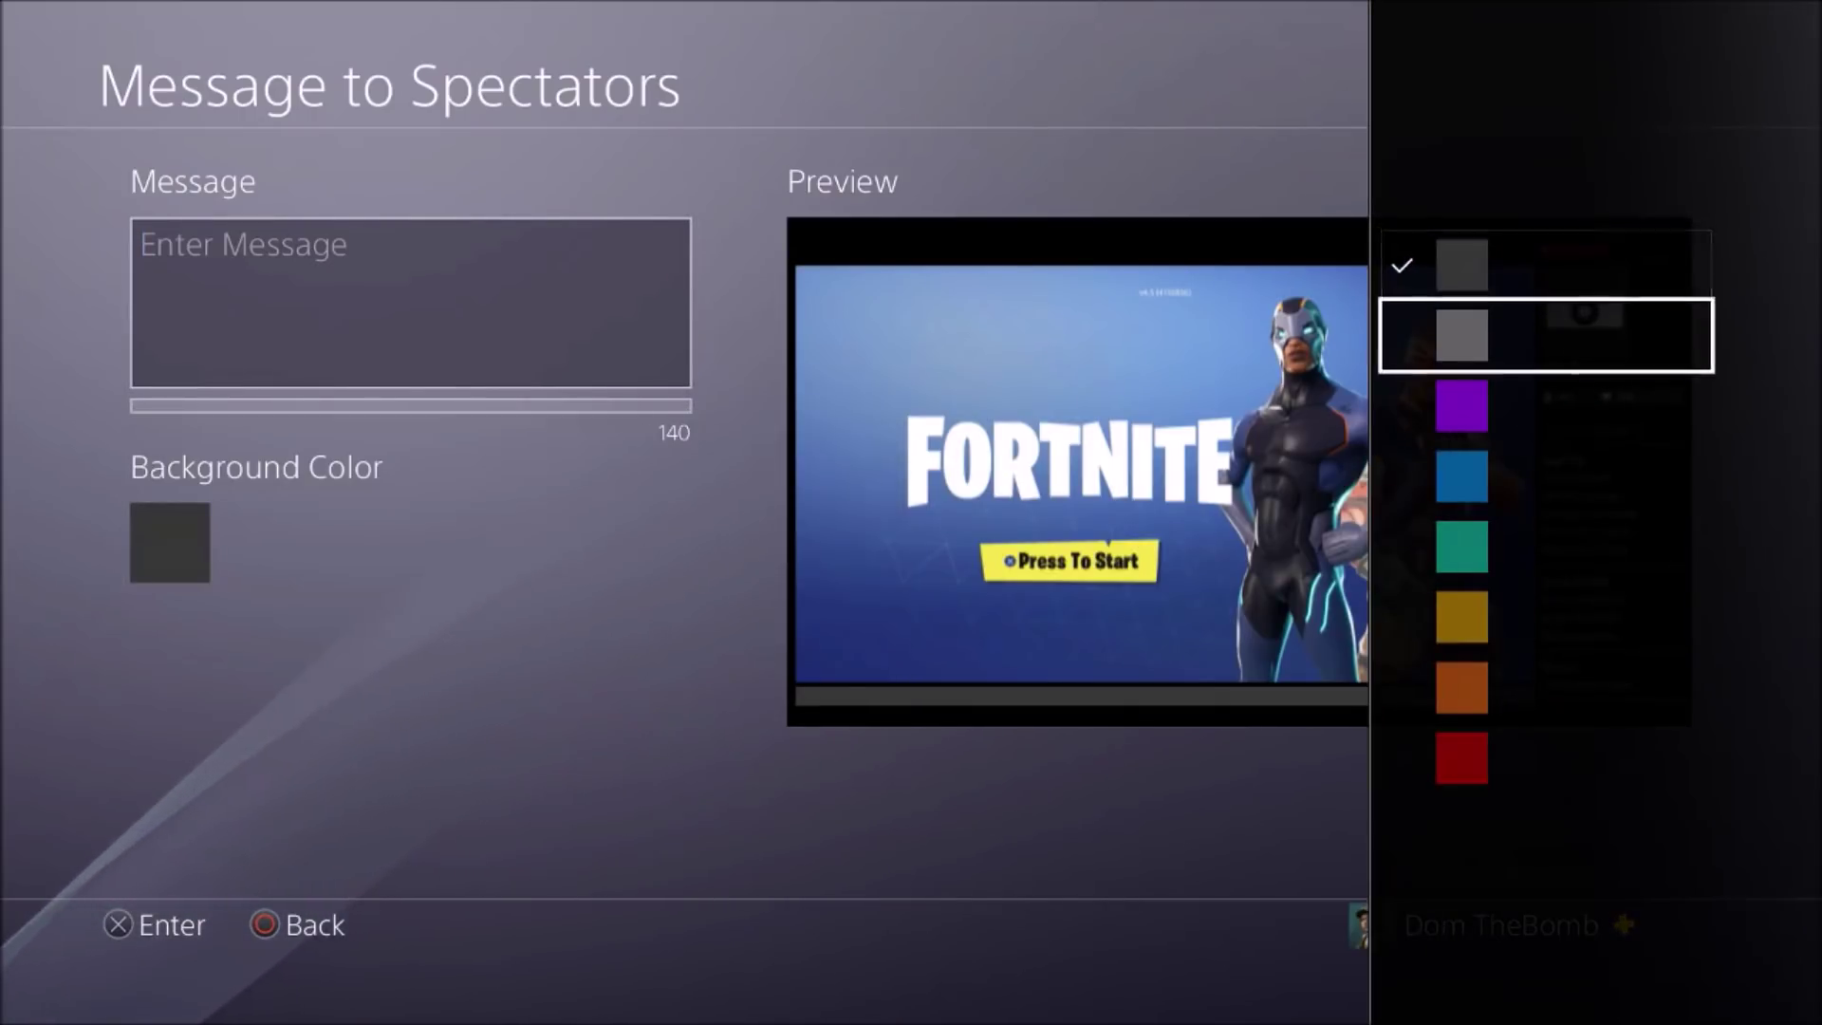
key(Return)
- Try blue, gold and orange as the spectator message background colour
key(Return)
key(Down)
key(Down)
key(Return)
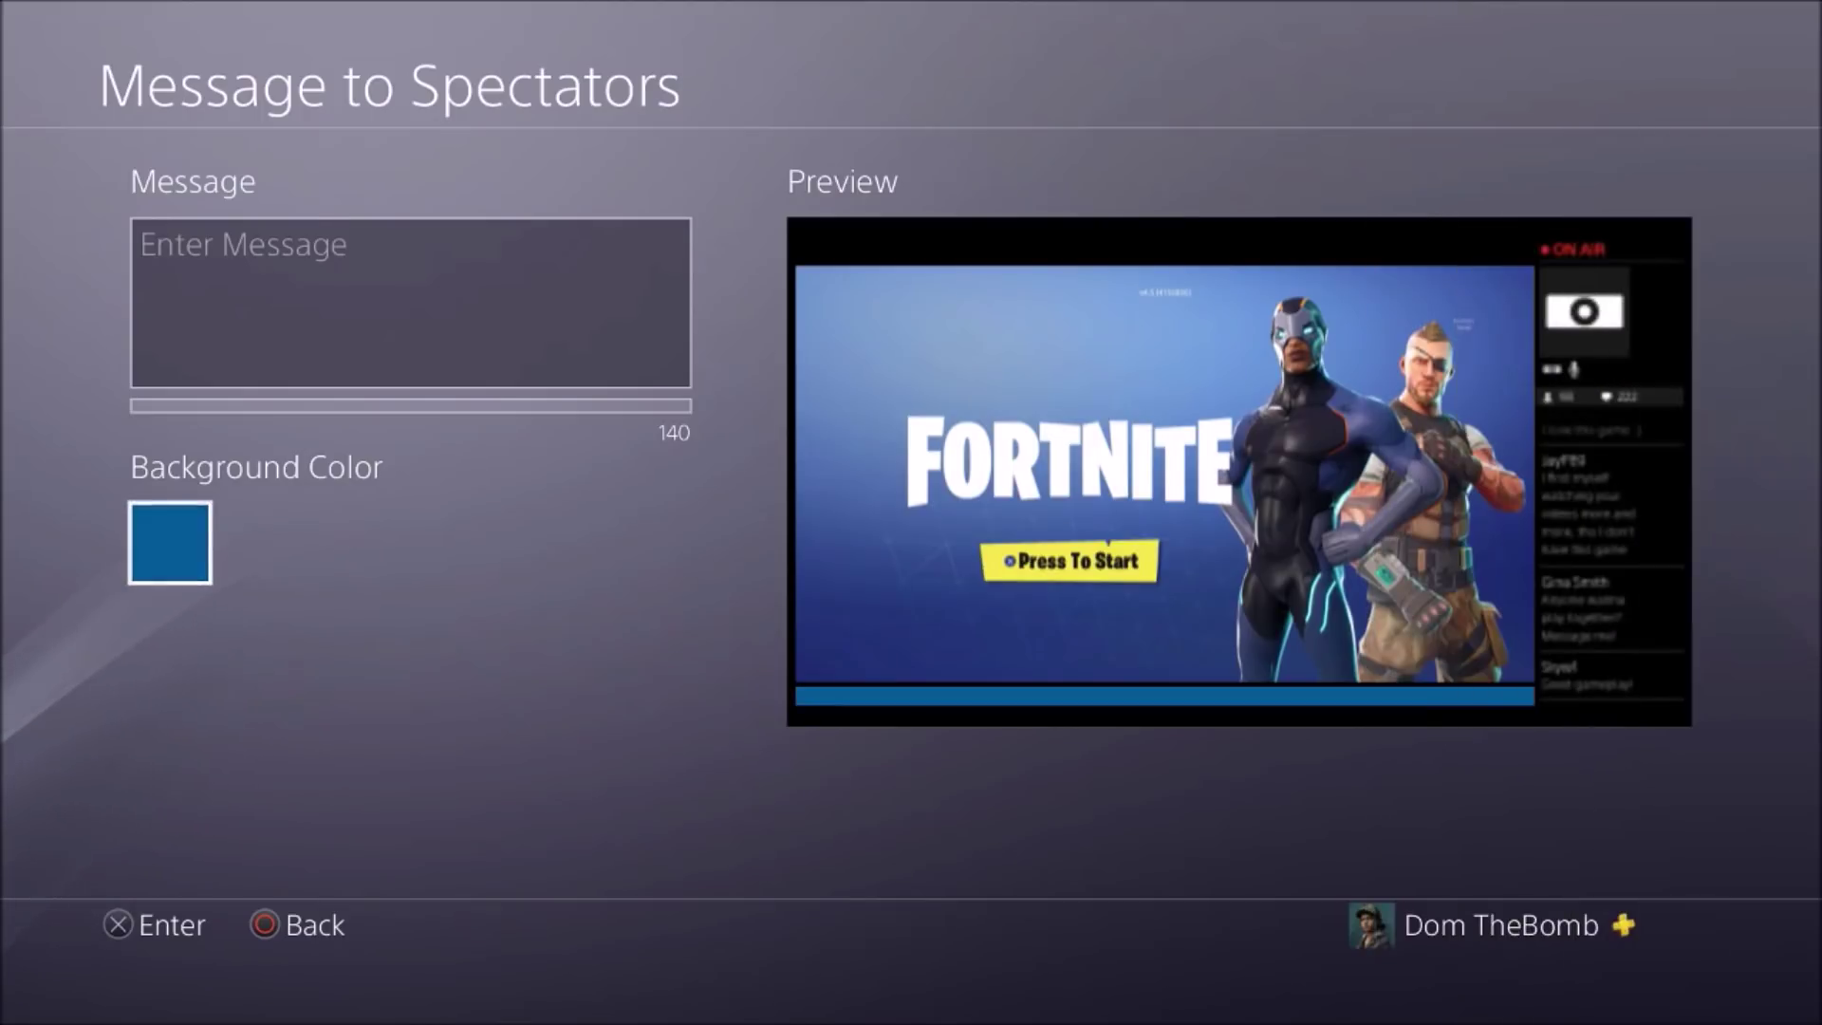
key(Return)
key(Down)
key(Down)
key(Return)
key(Return)
key(Down)
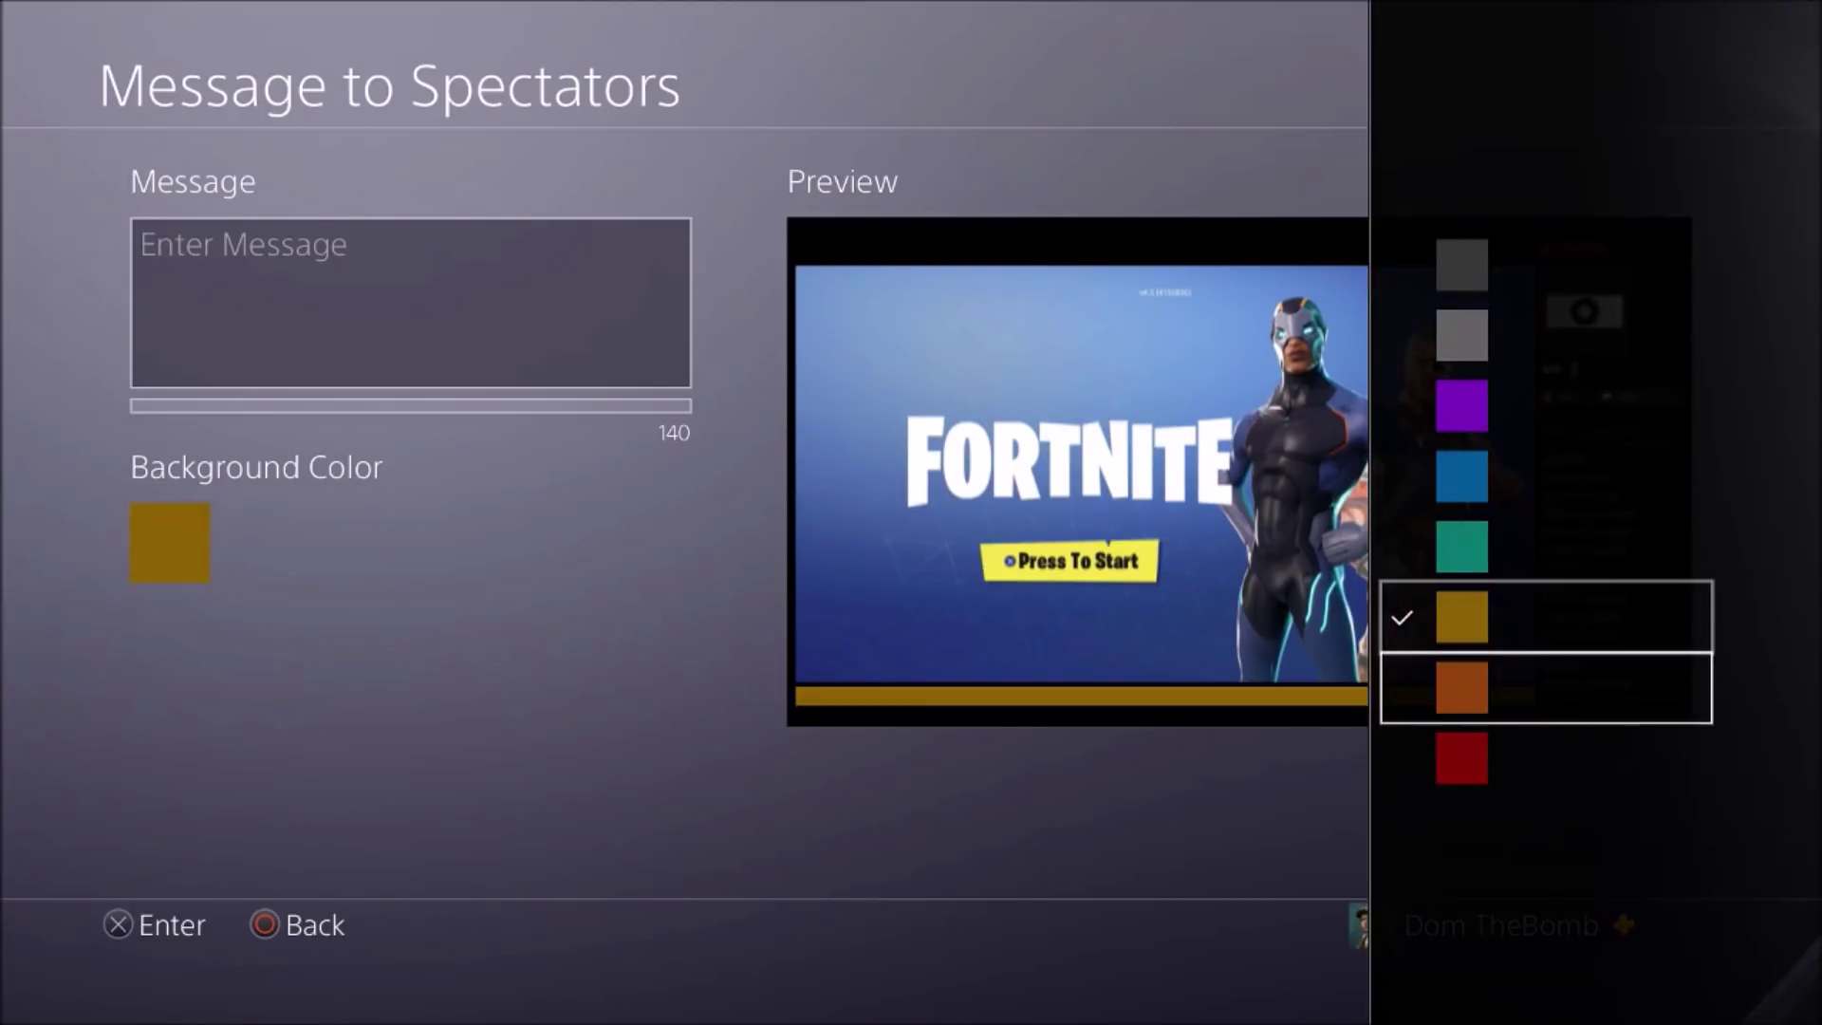
key(Return)
key(Return)
key(Up)
- Type 'Hi' and 'hhhhhhhhhh' as a trial spectator message
key(Up)
key(Up)
key(Up)
key(Escape)
key(Up)
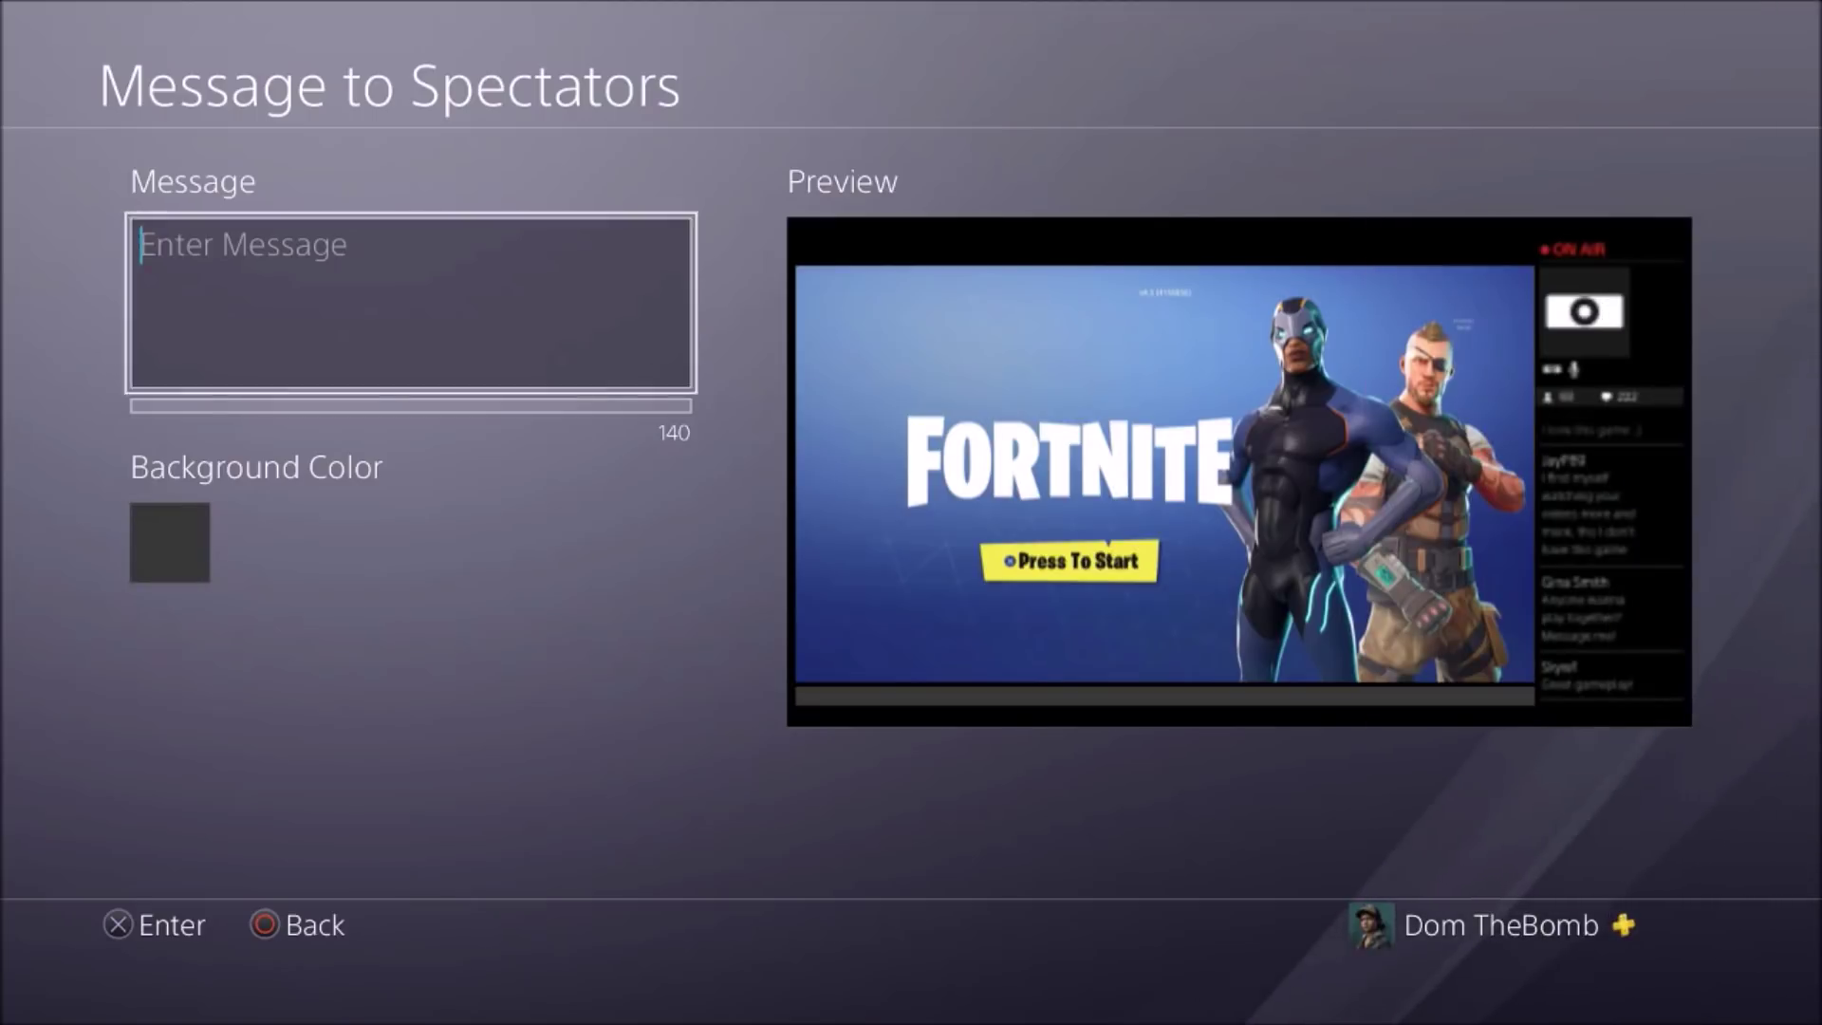
key(Return)
key(Up)
text(Hi)
key(Right)
key(Down)
key(Left)
key(Left)
key(Left)
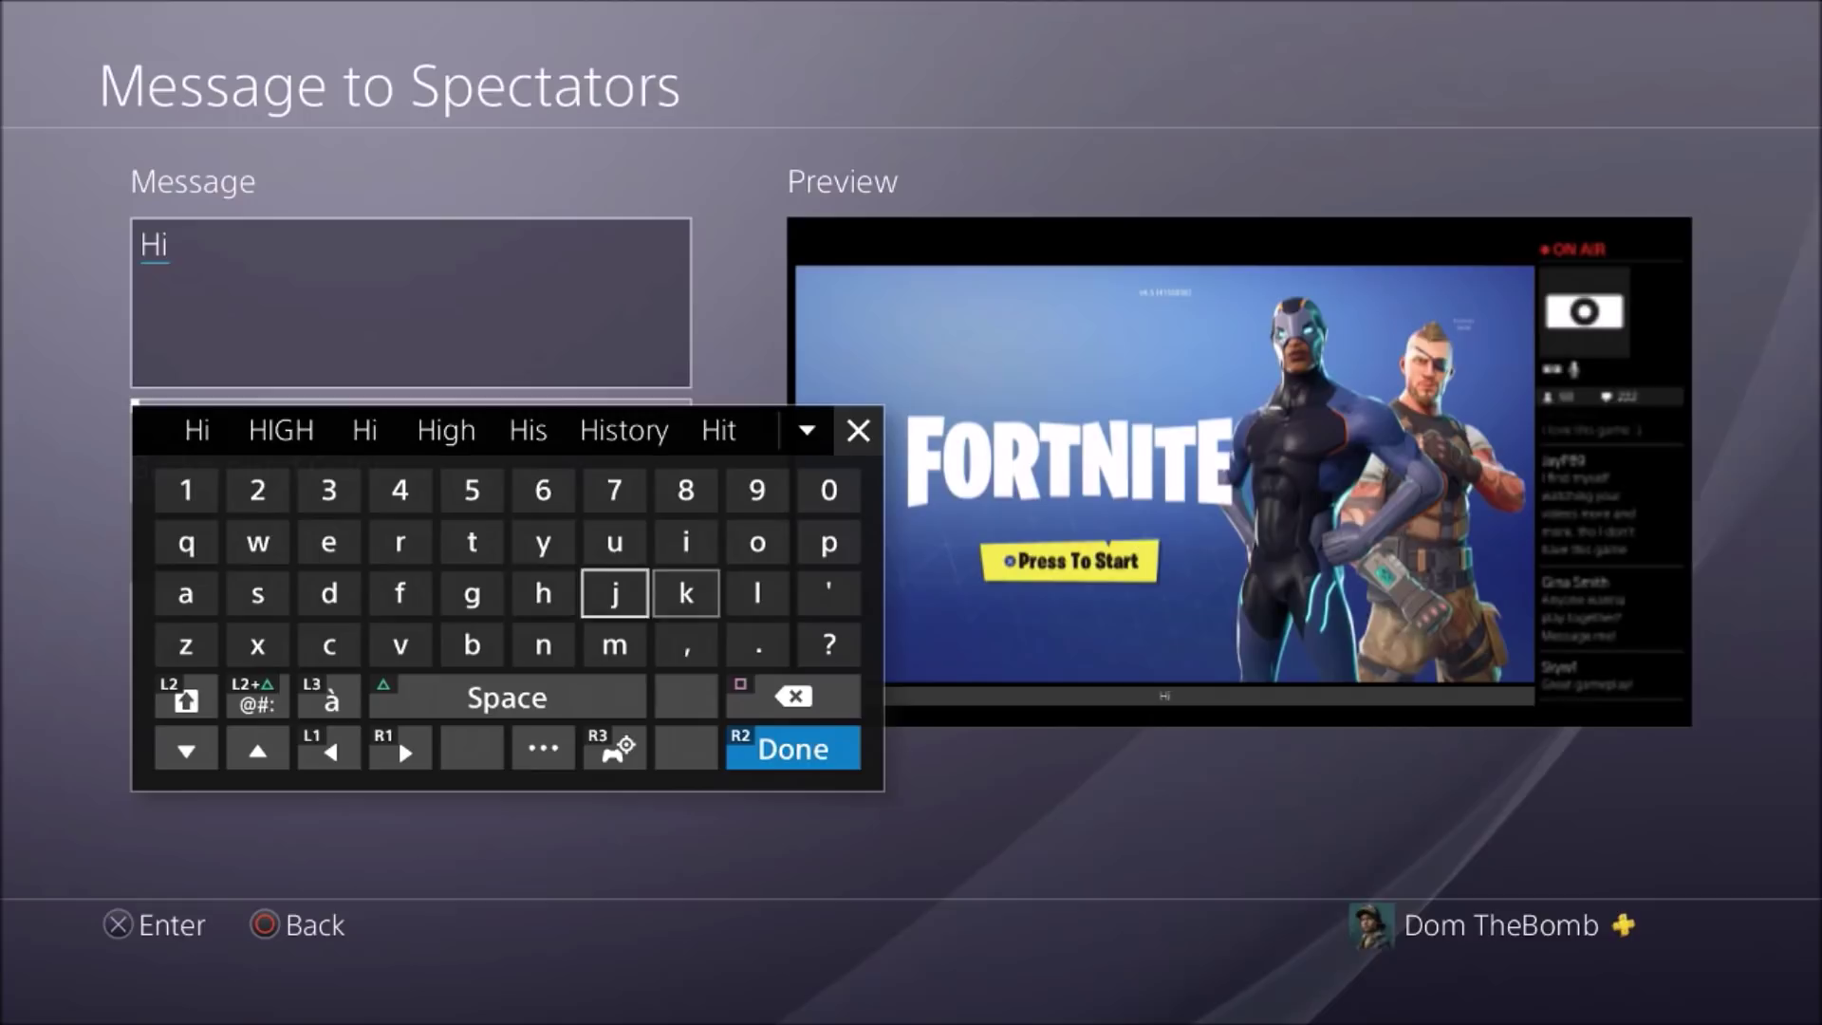
text(hhhhhhhhhh)
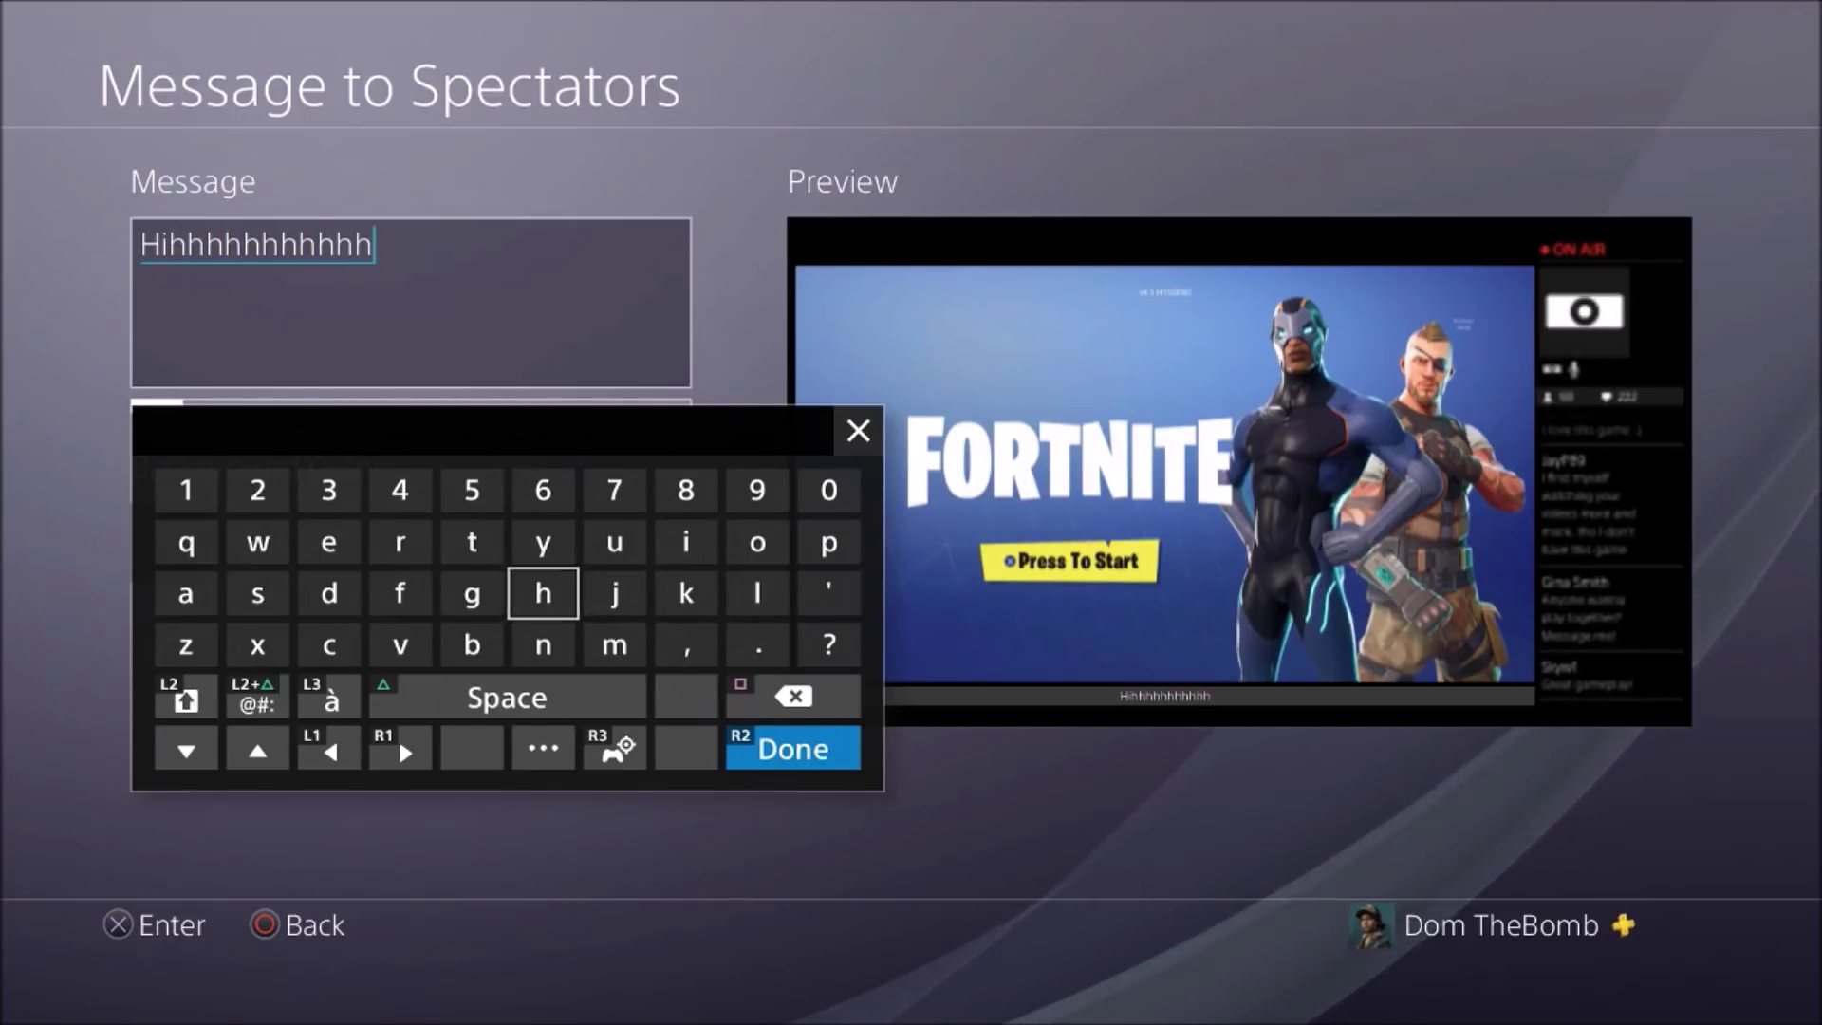
key(Return)
key(Return)
- Erase the message and turn off displaying spectator messages and comments
key(BackSpace)
key(BackSpace)
key(BackSpace)
key(BackSpace)
key(BackSpace)
key(BackSpace)
key(BackSpace)
key(BackSpace)
key(BackSpace)
key(BackSpace)
key(BackSpace)
key(BackSpace)
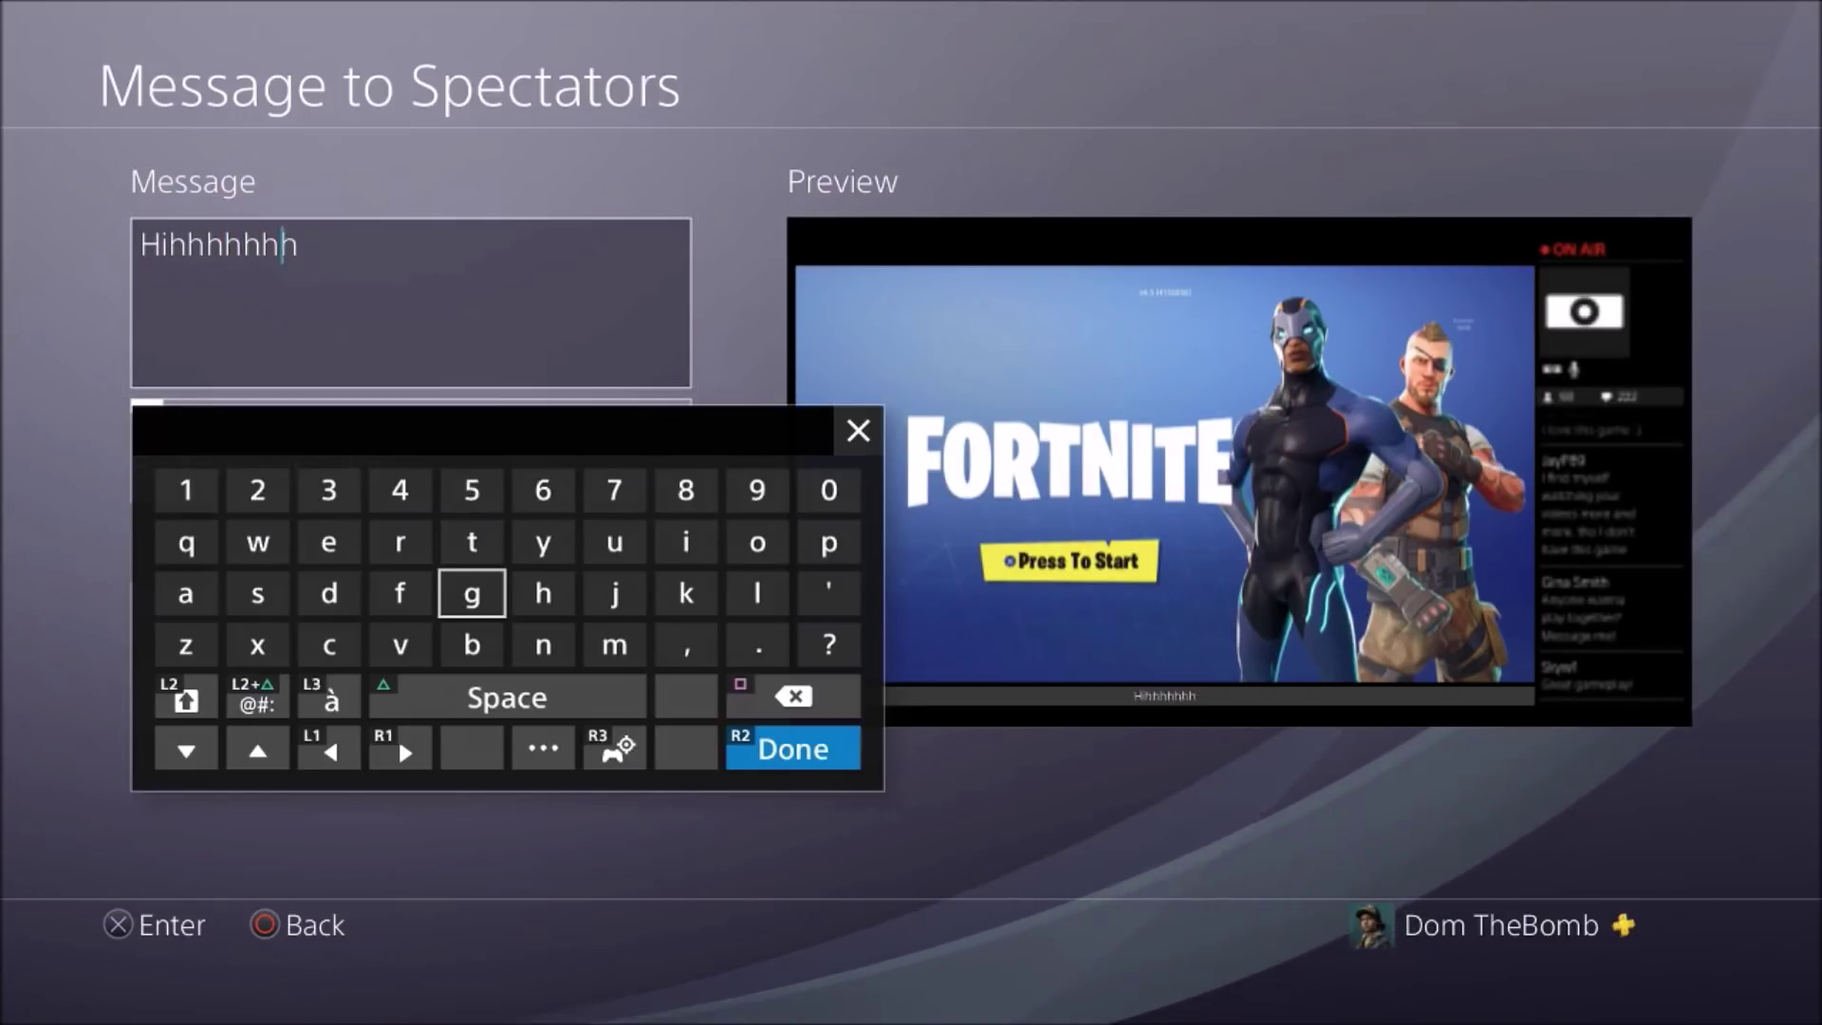
key(Escape)
key(Escape)
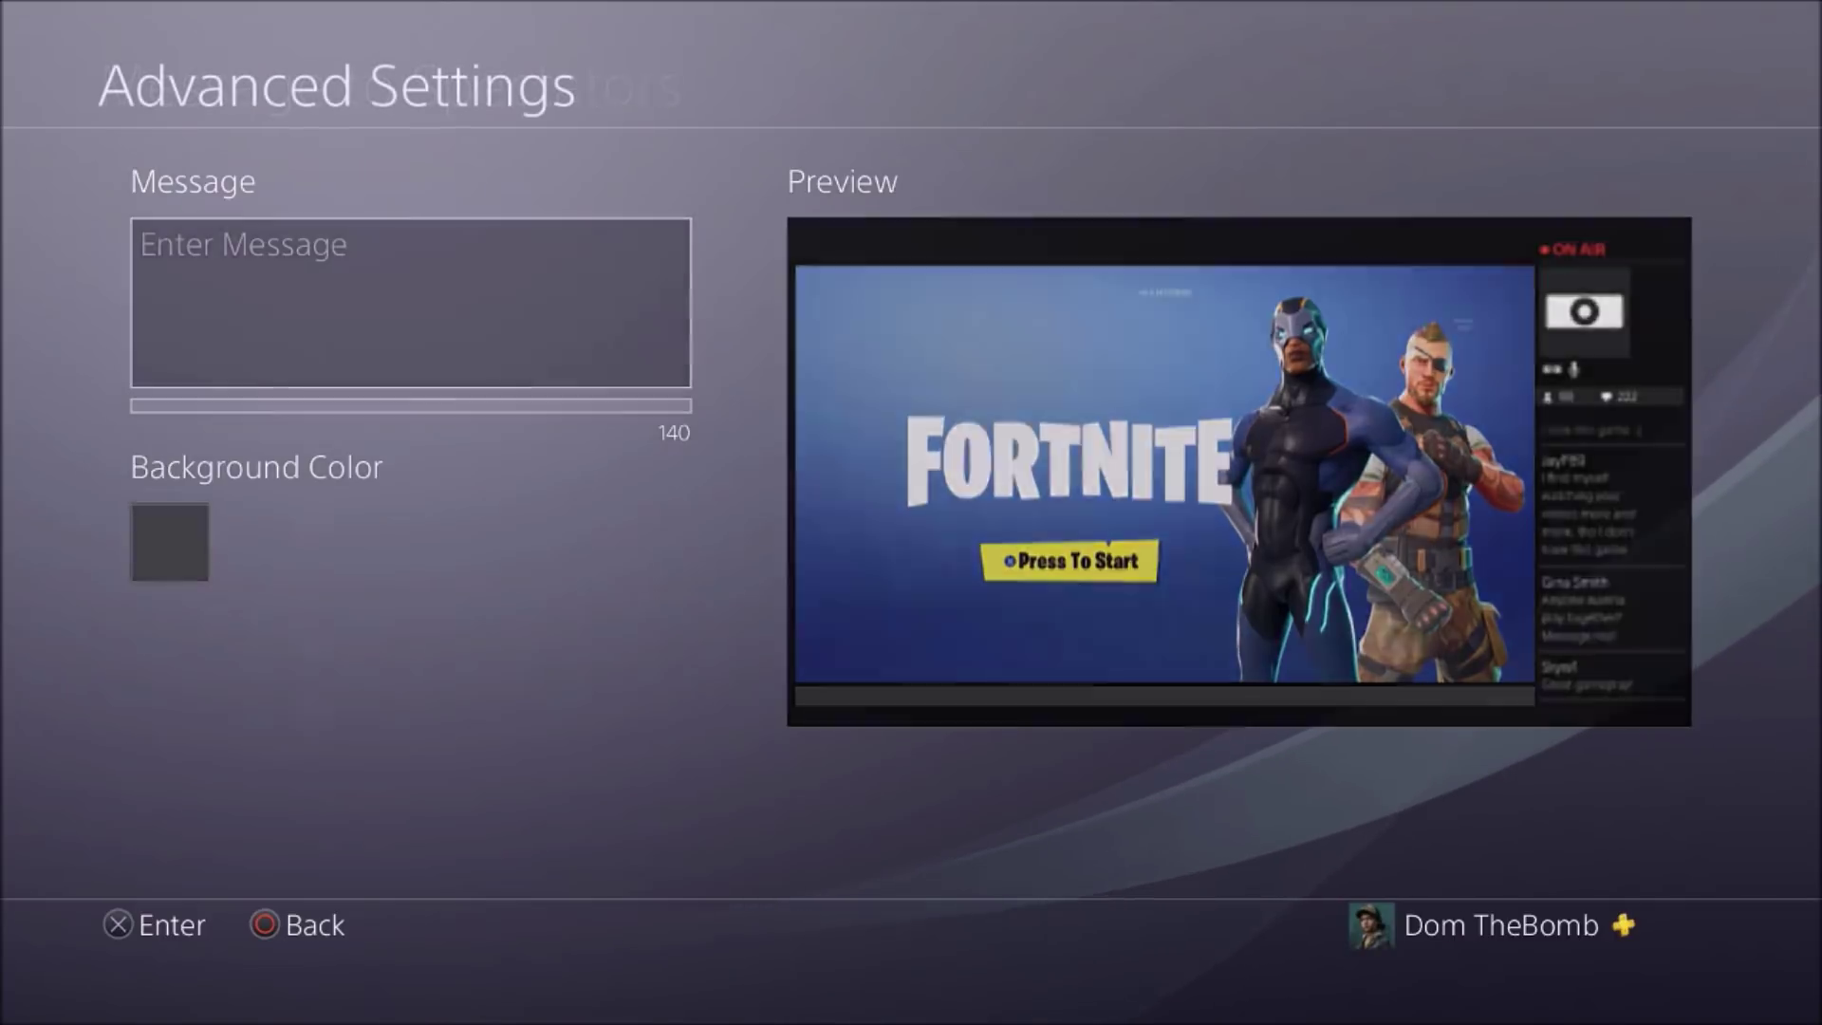
key(Up)
key(Return)
key(Down)
key(Down)
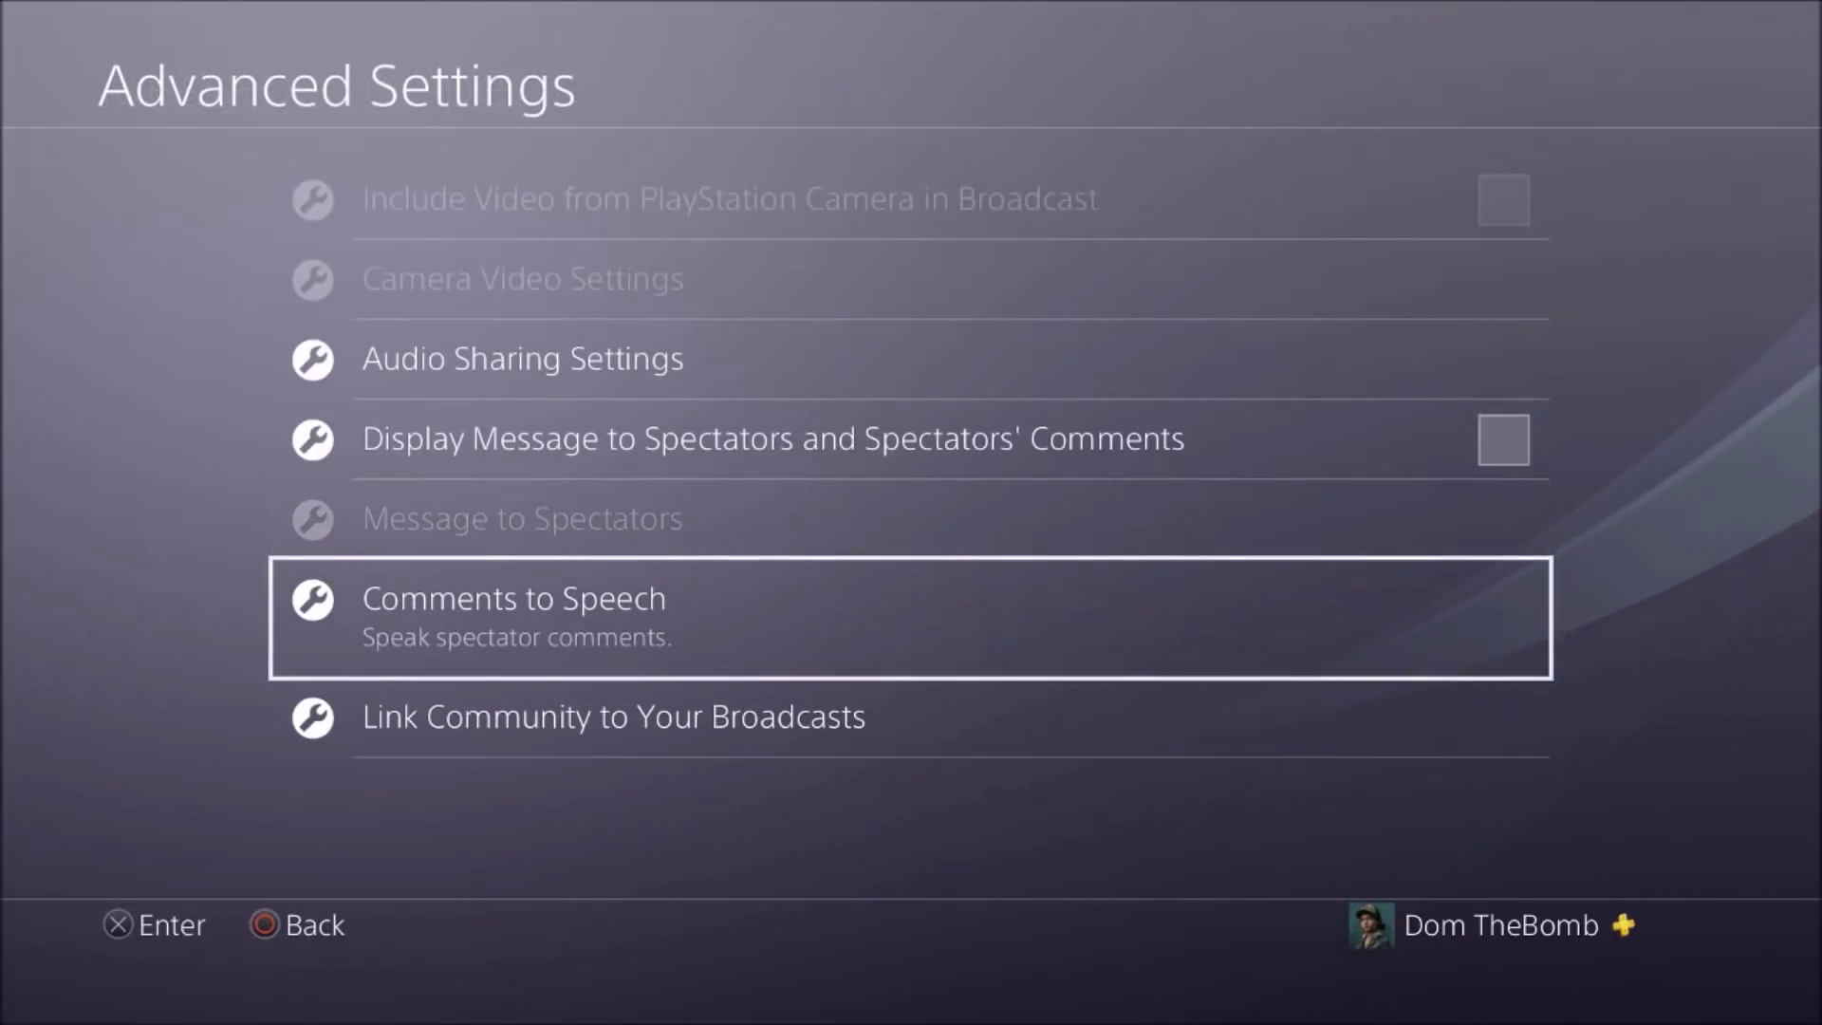
- Check Comments to Speech stays off, then review Link Community to Your Broadcasts options
key(Return)
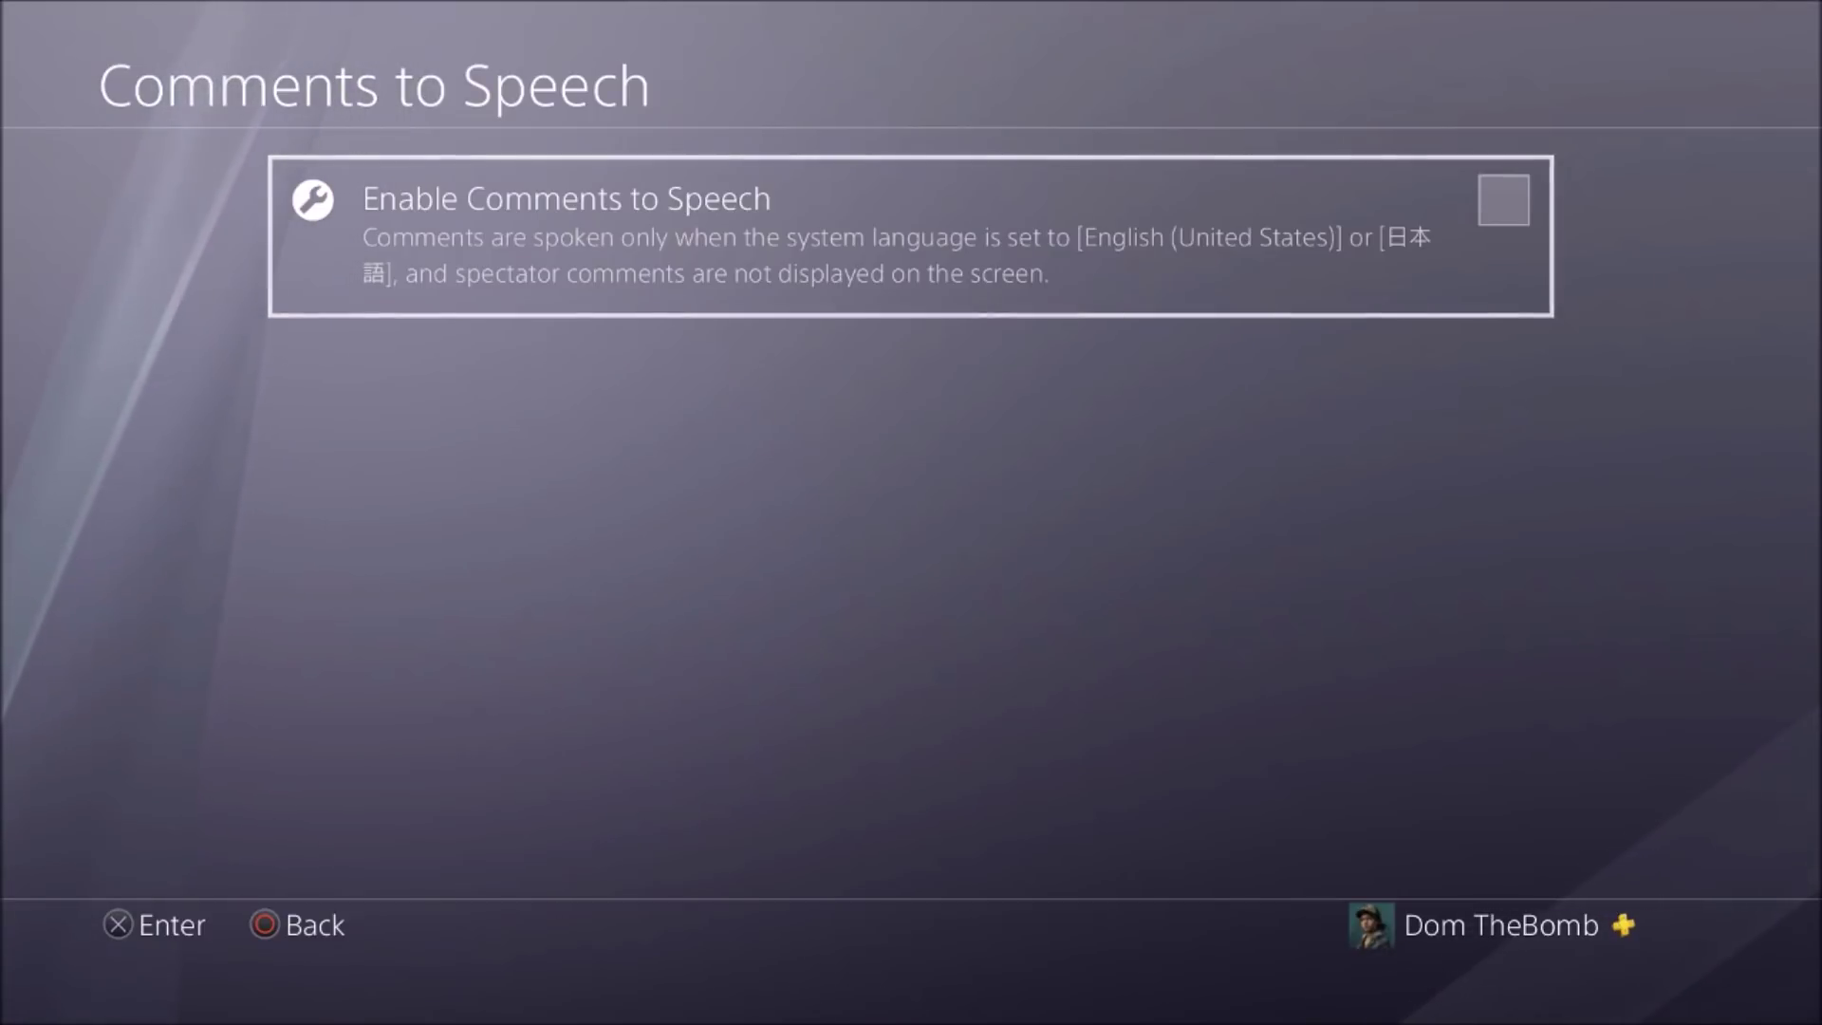
key(Escape)
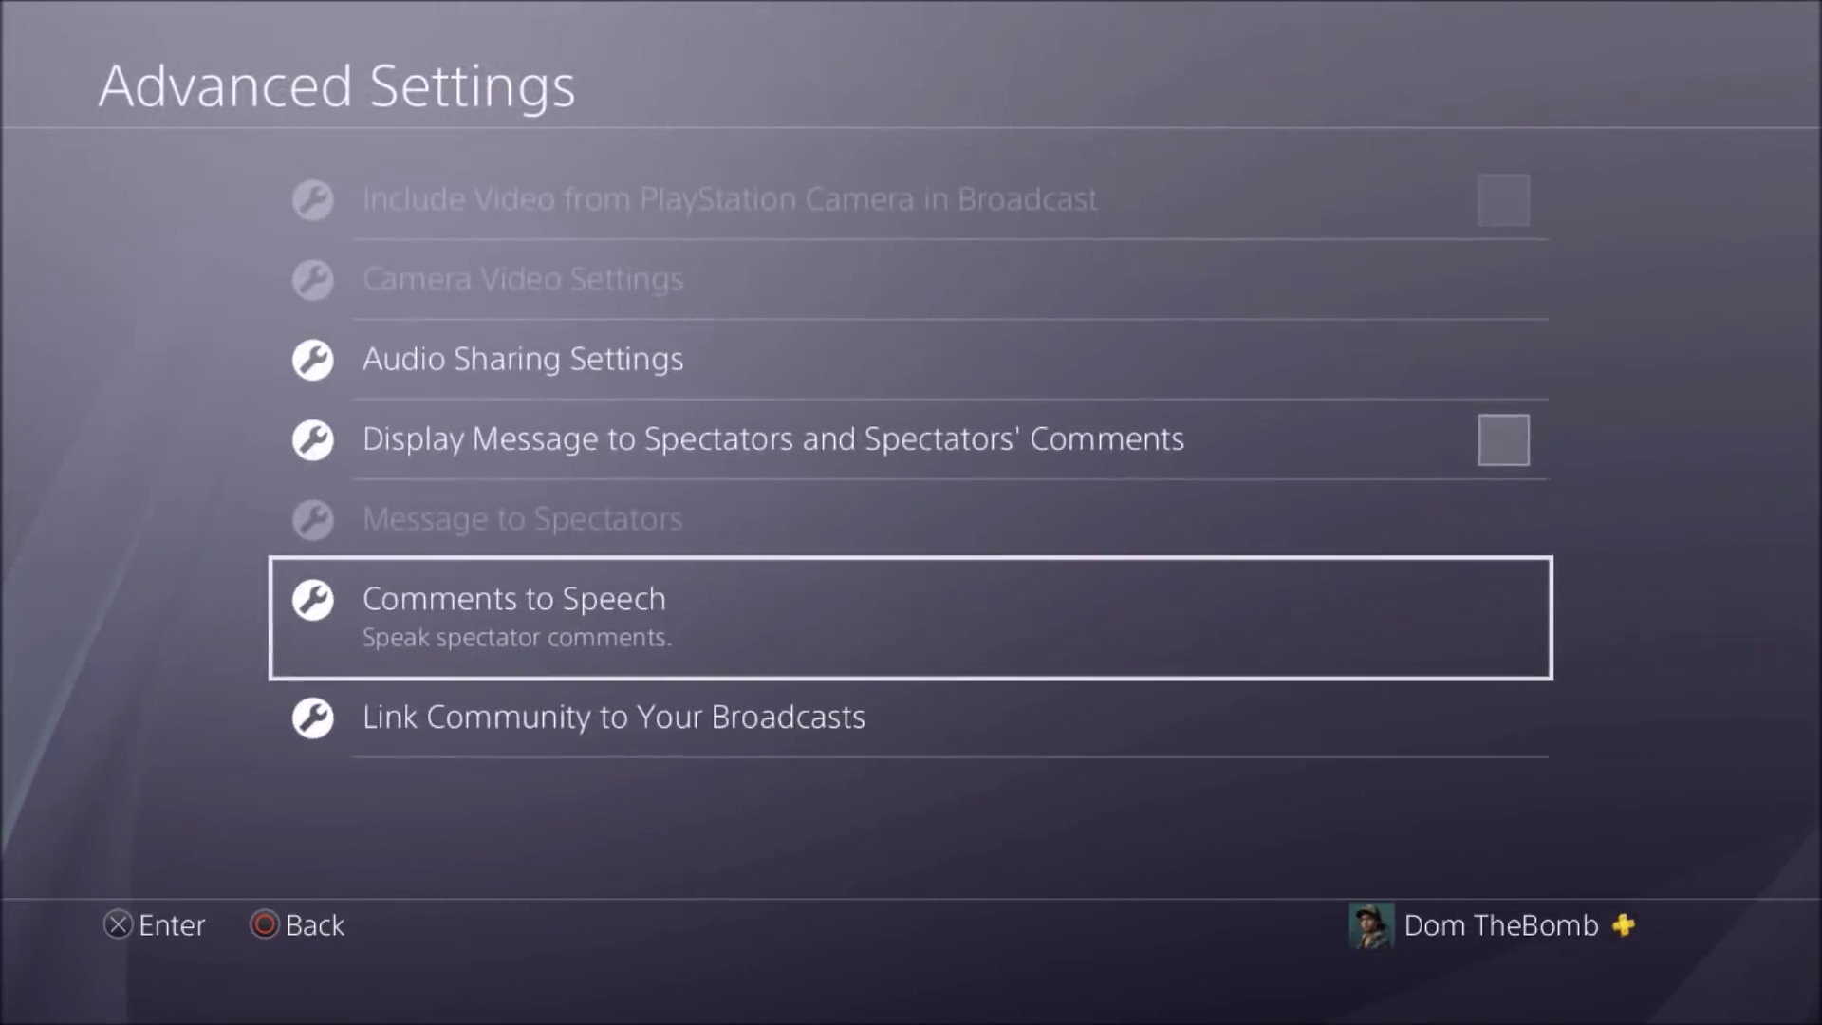
key(Down)
key(Return)
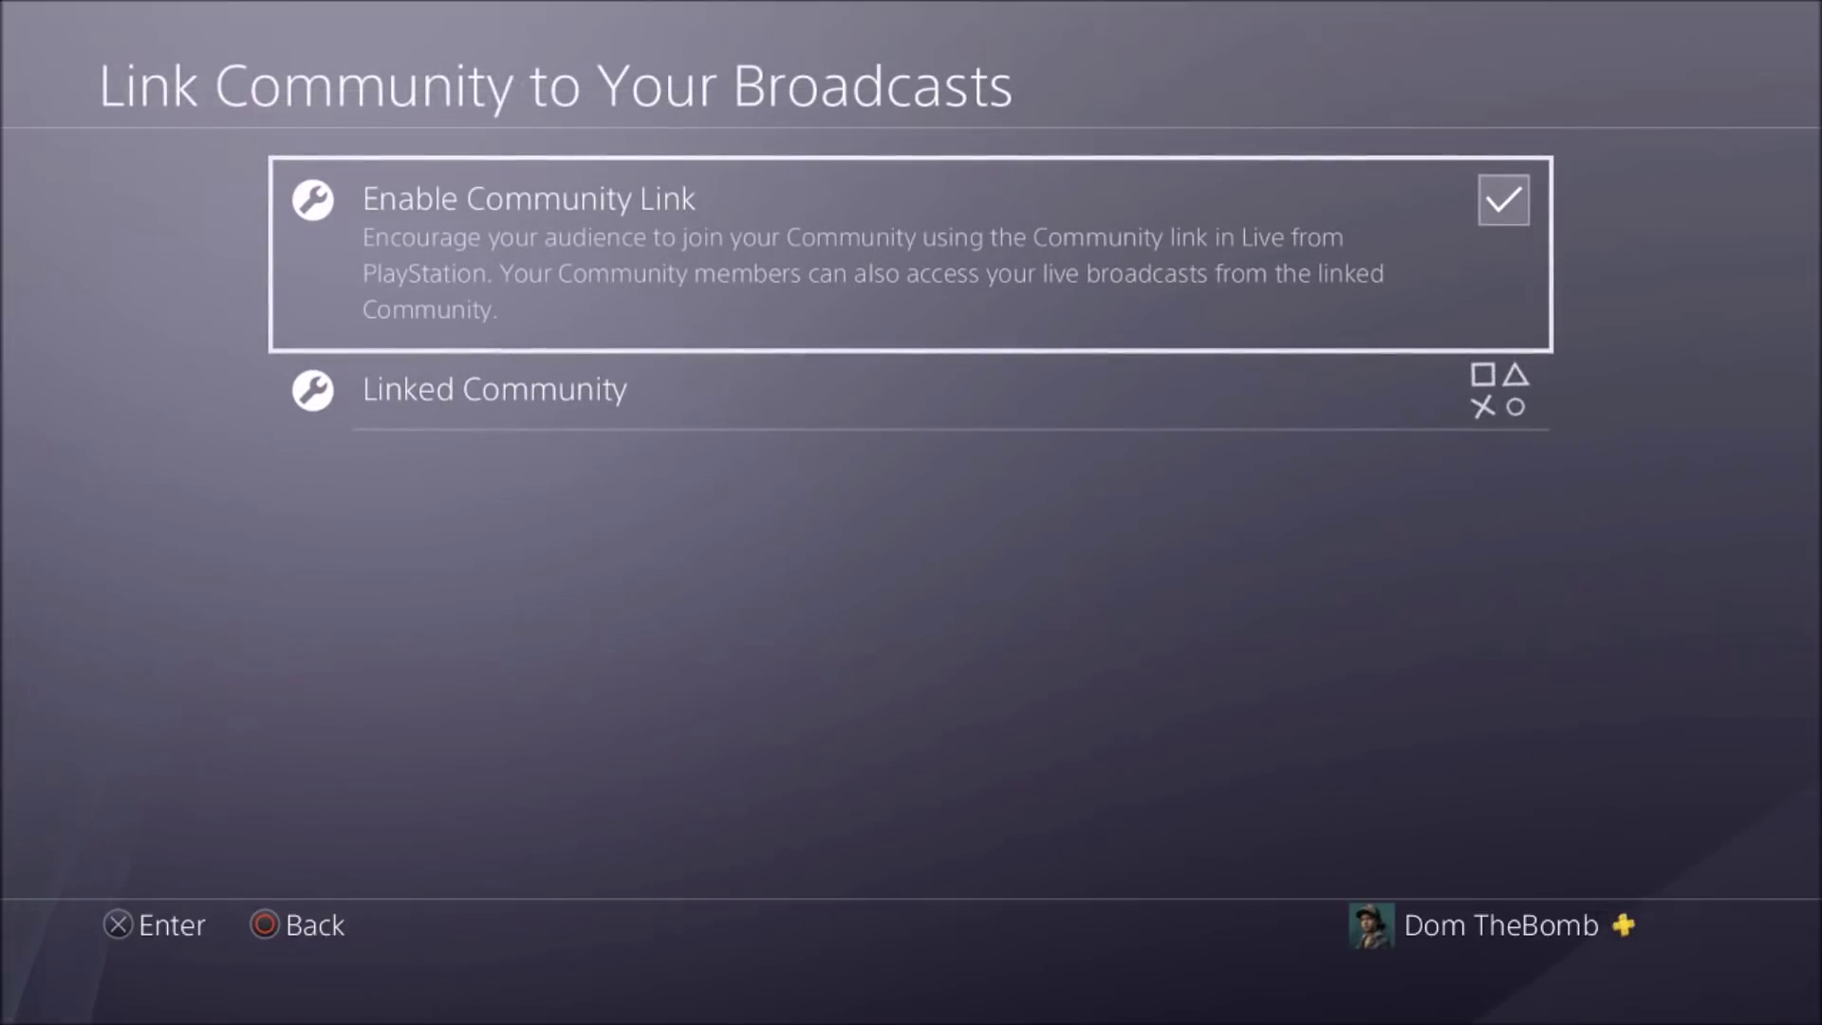
key(Down)
key(Up)
key(Down)
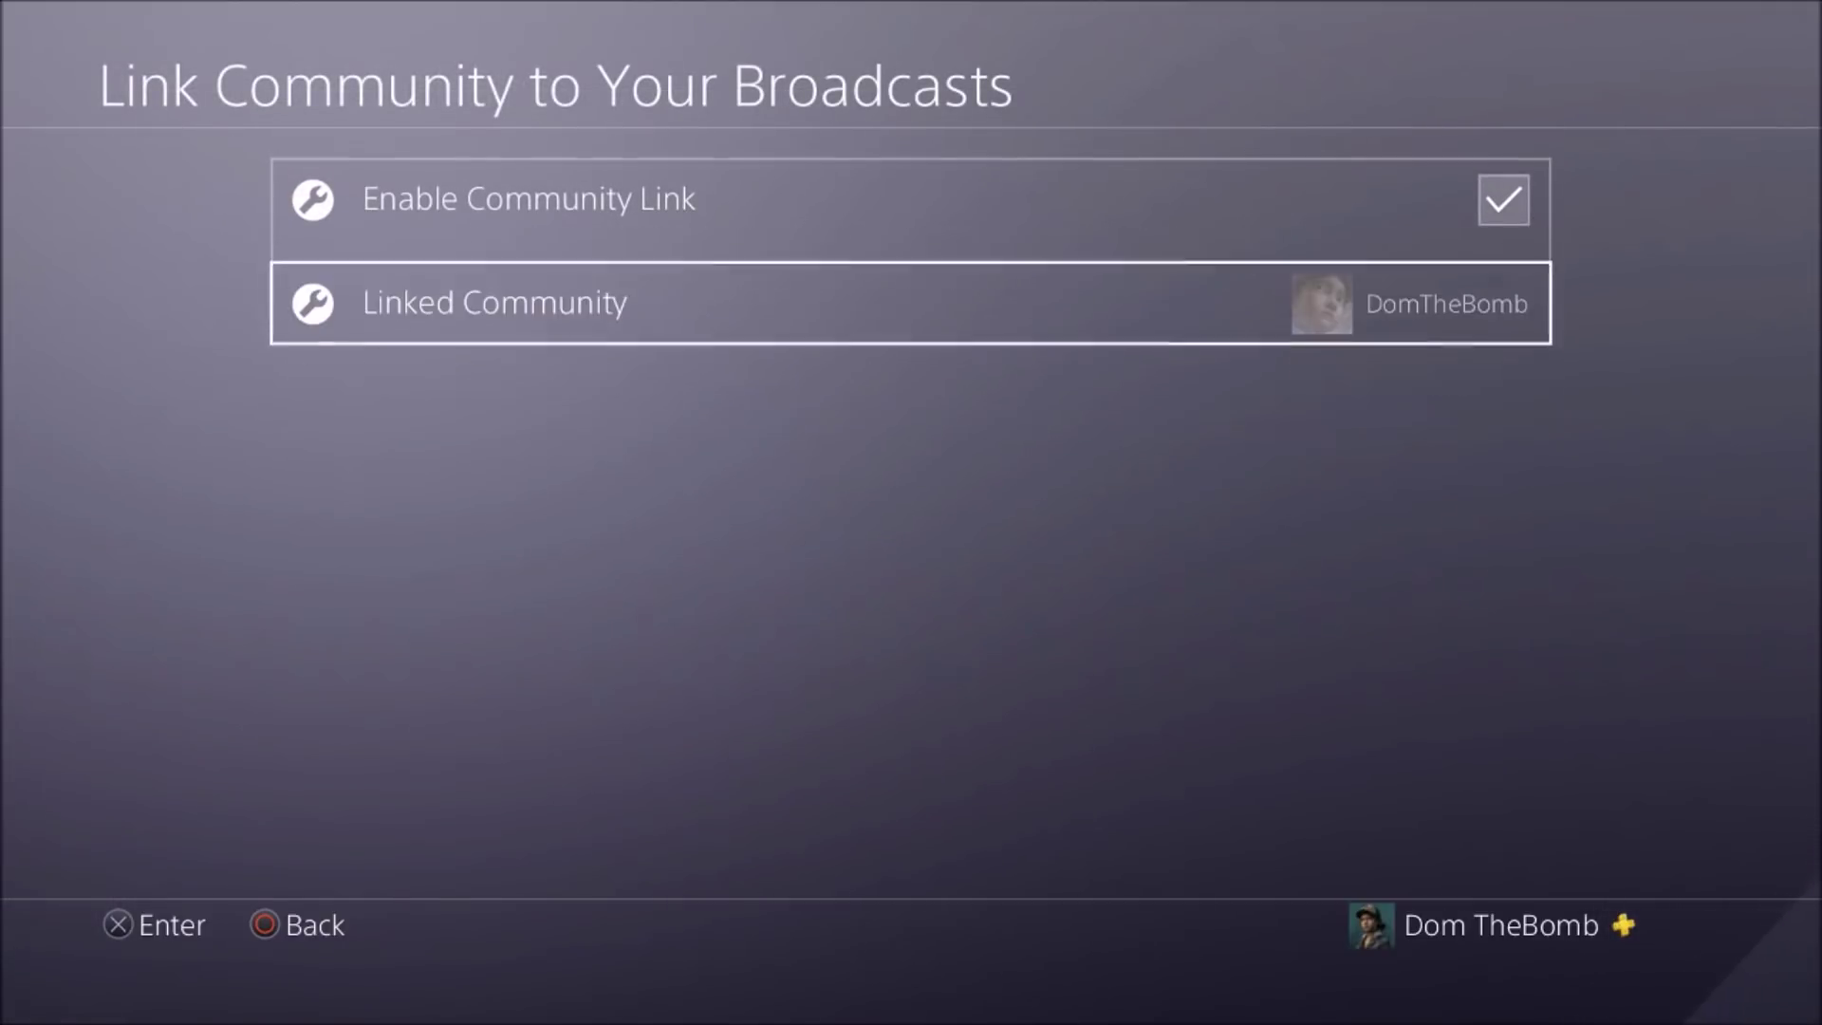
key(Up)
key(Down)
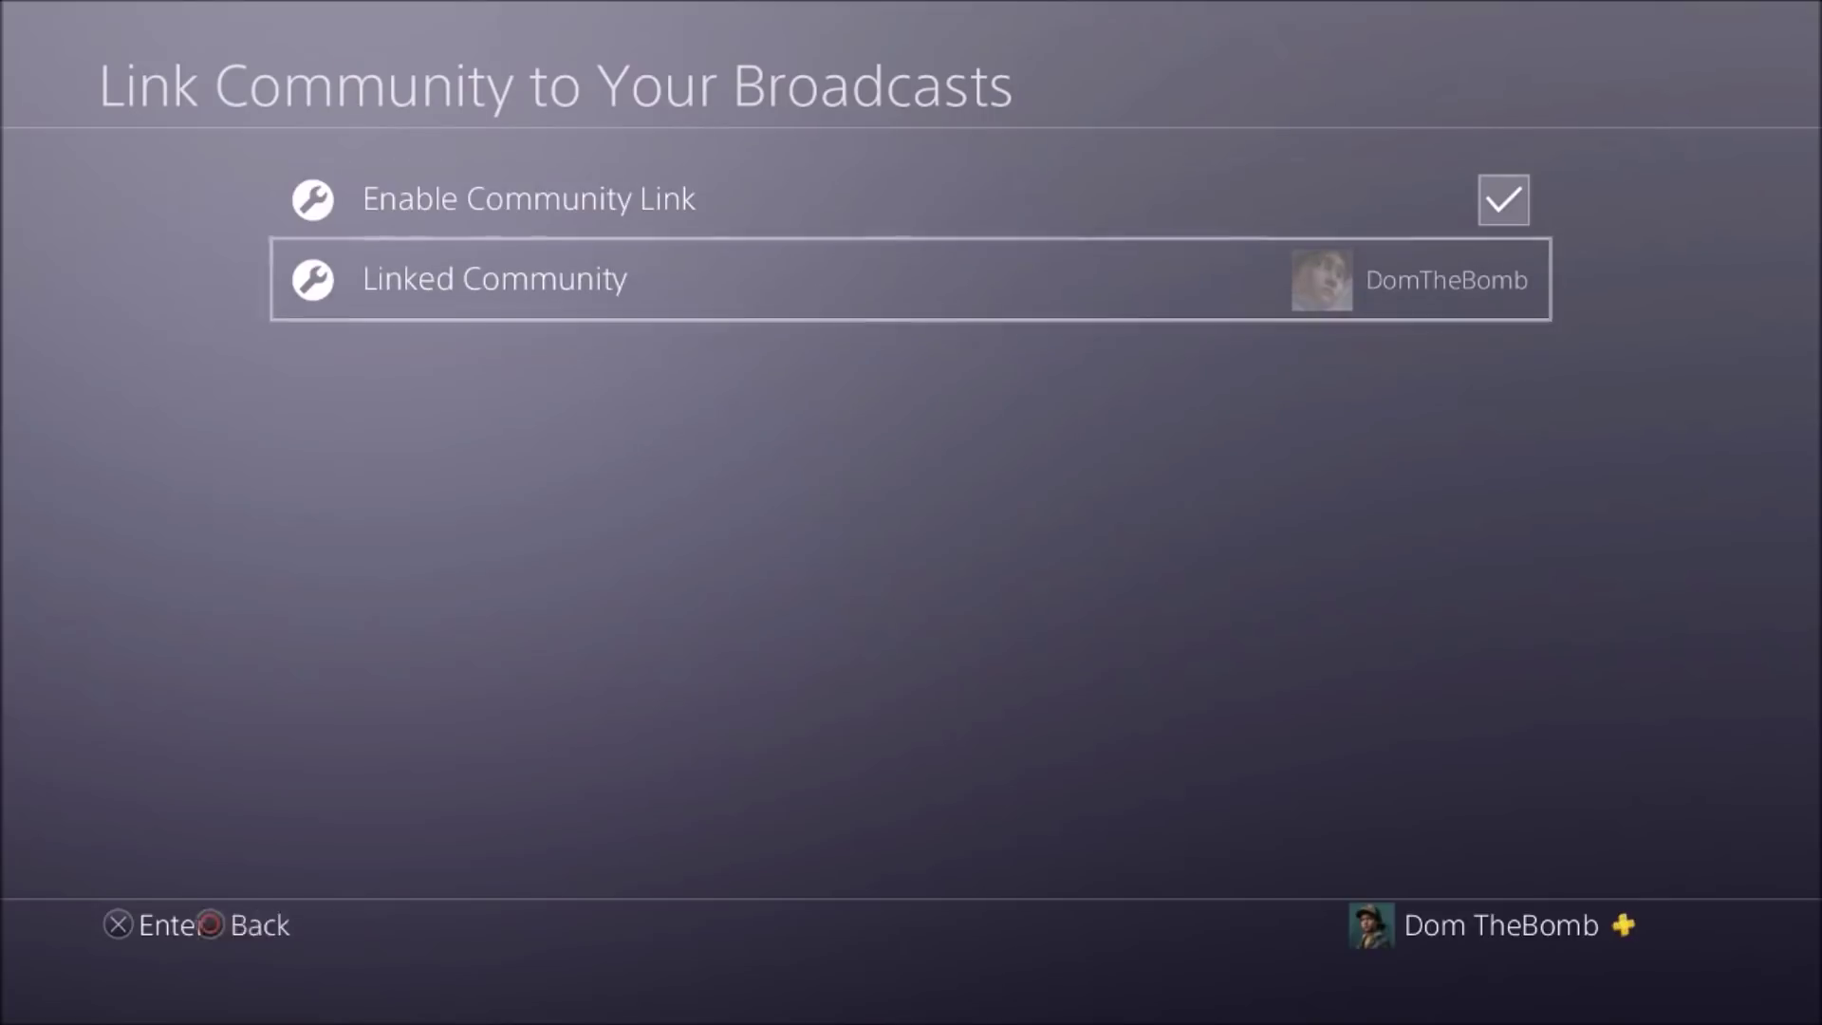
- Look at the Linked Community list, then exit Advanced Settings to the YouTube form
key(Return)
key(Return)
key(Up)
key(Escape)
key(Return)
key(Escape)
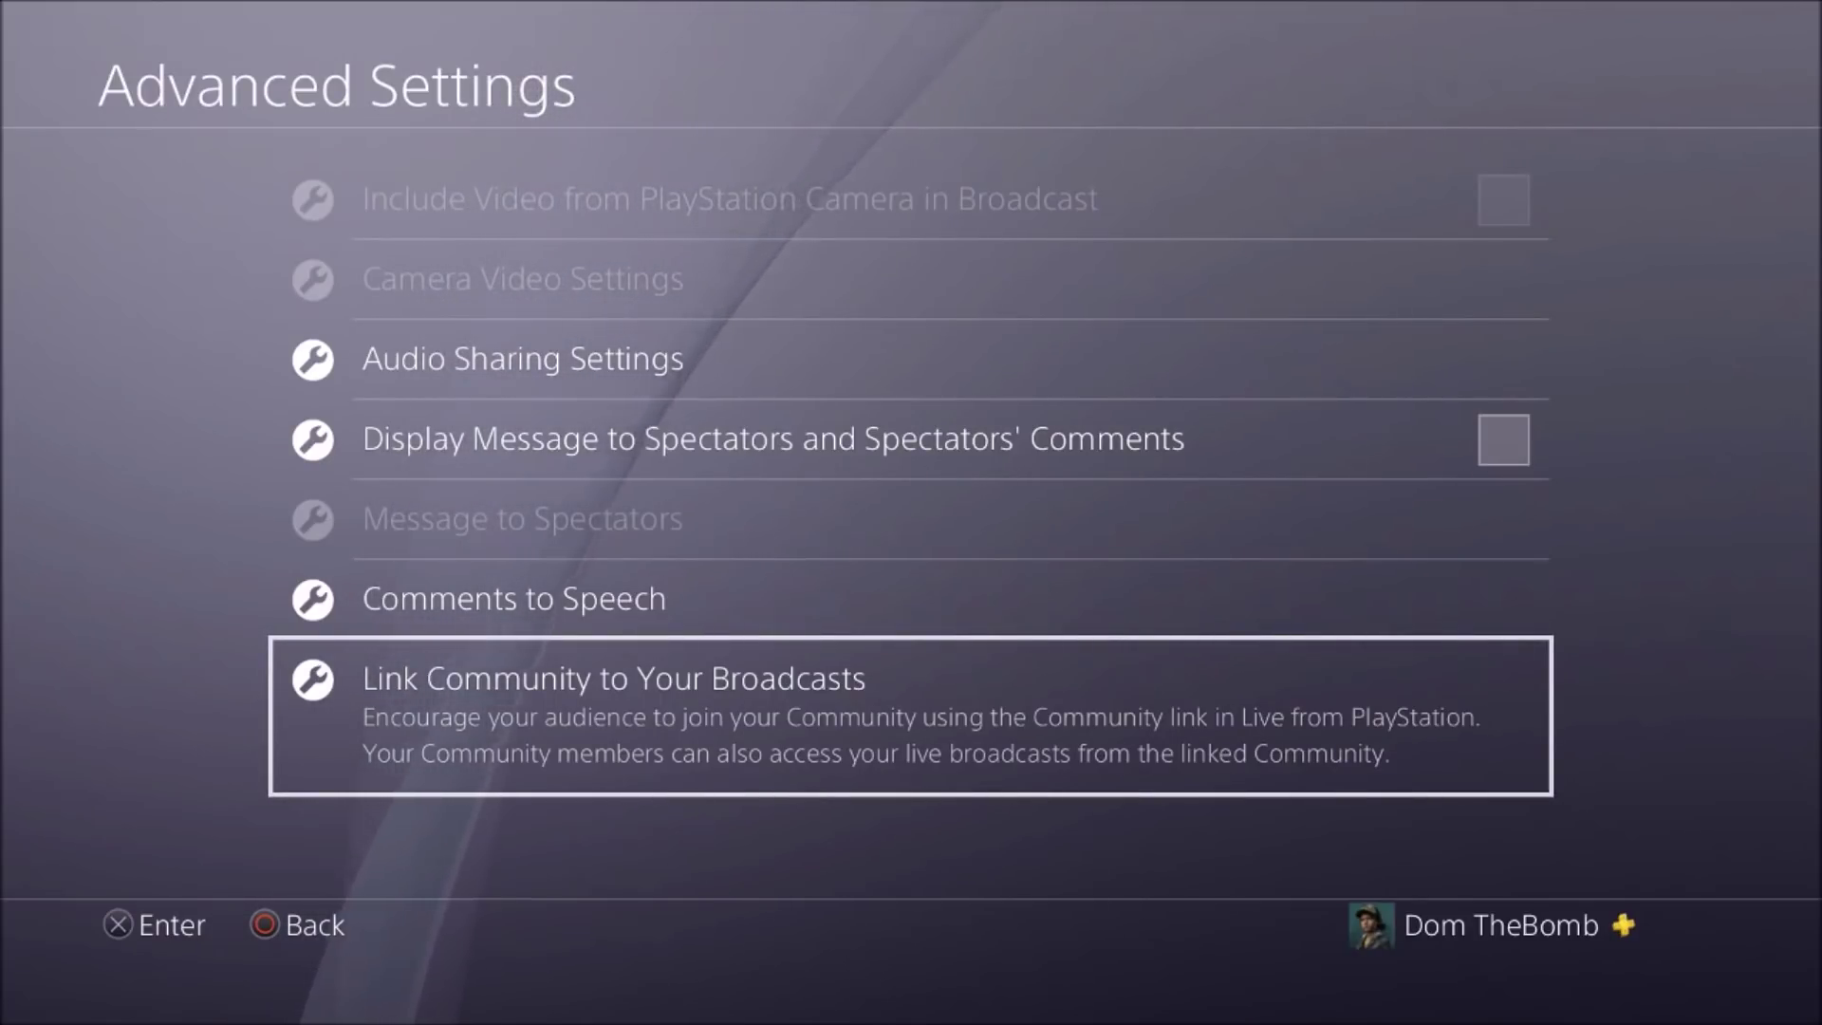
key(Escape)
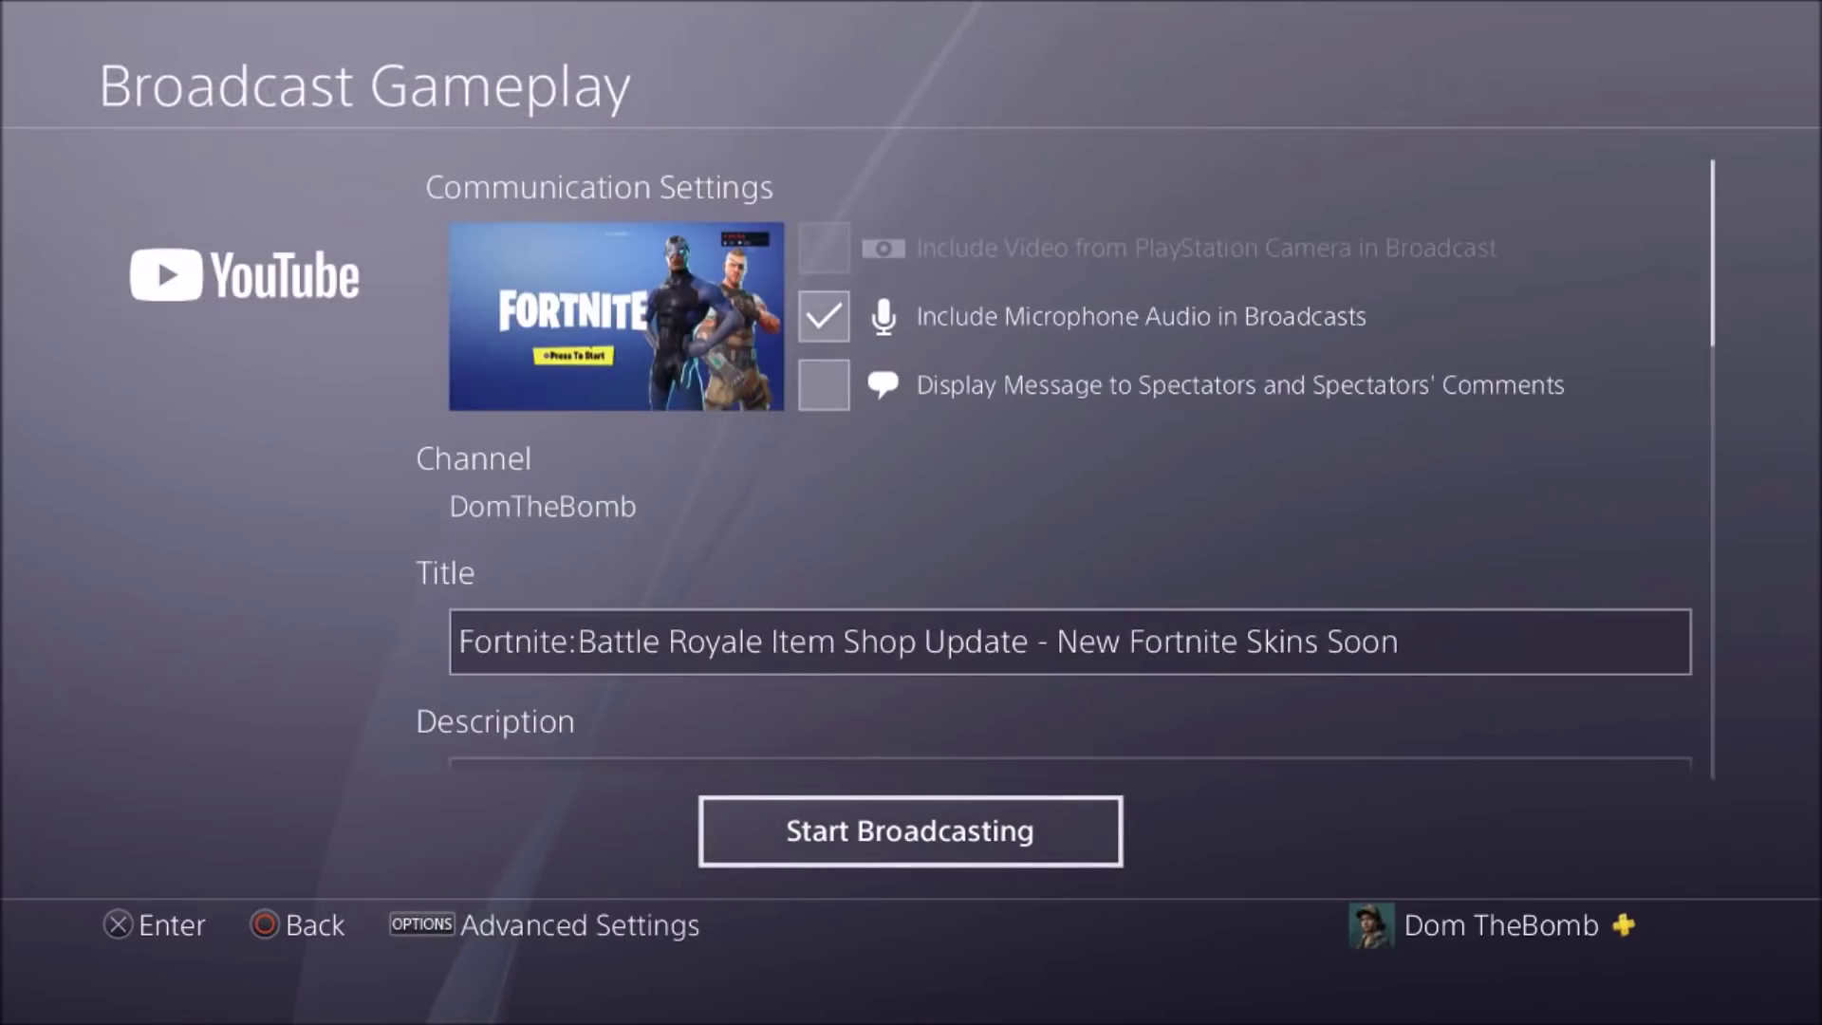
- Switch the broadcast service to Twitch and toggle the spectator message display
key(Escape)
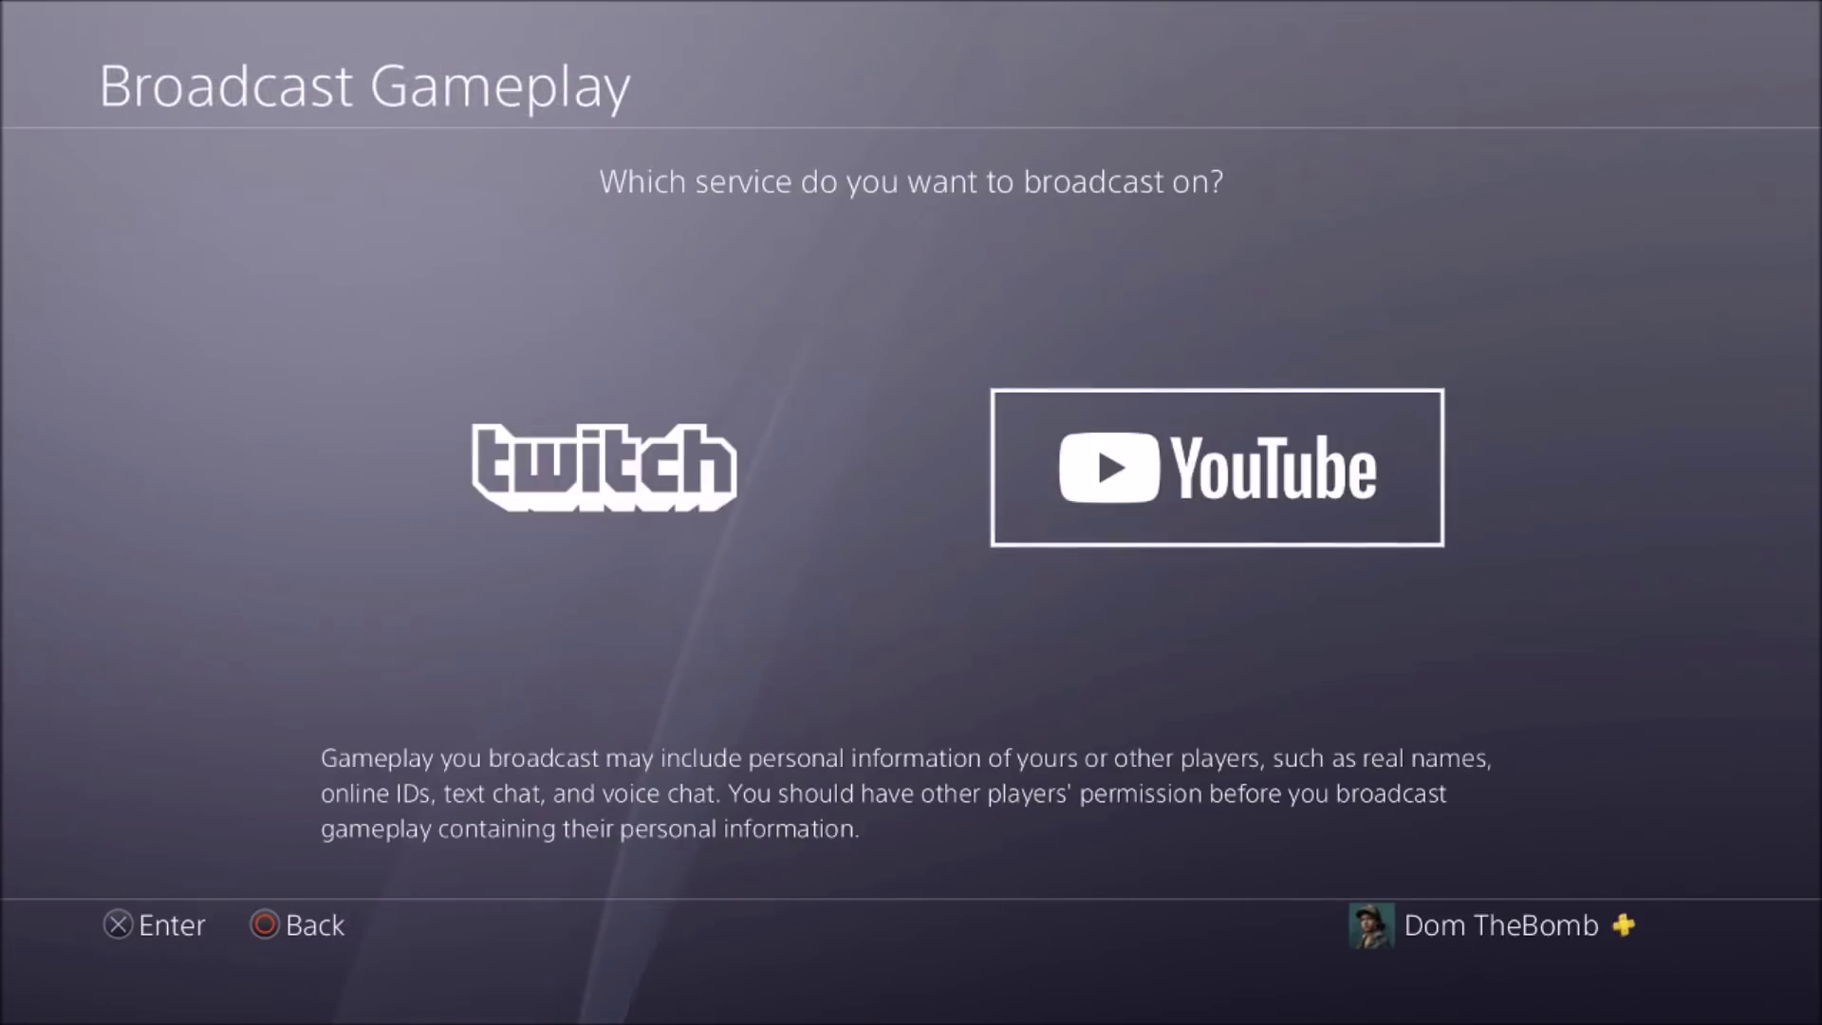
key(Return)
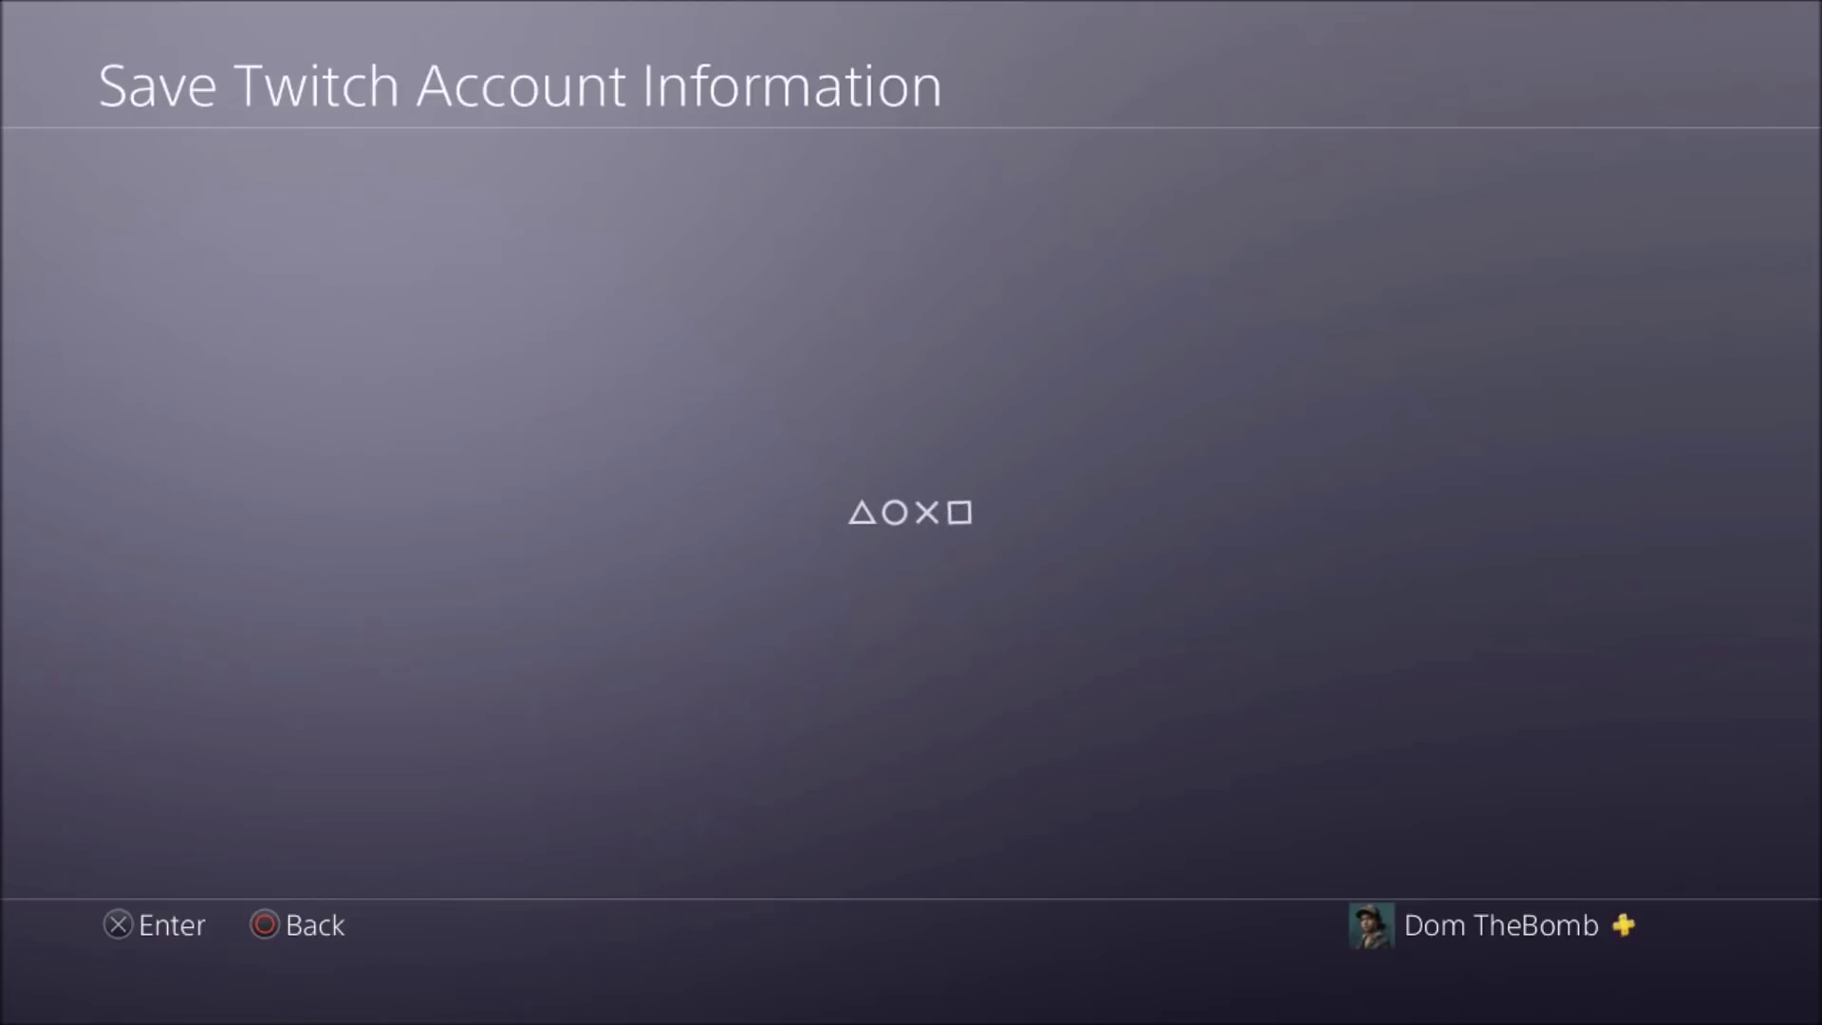
key(Return)
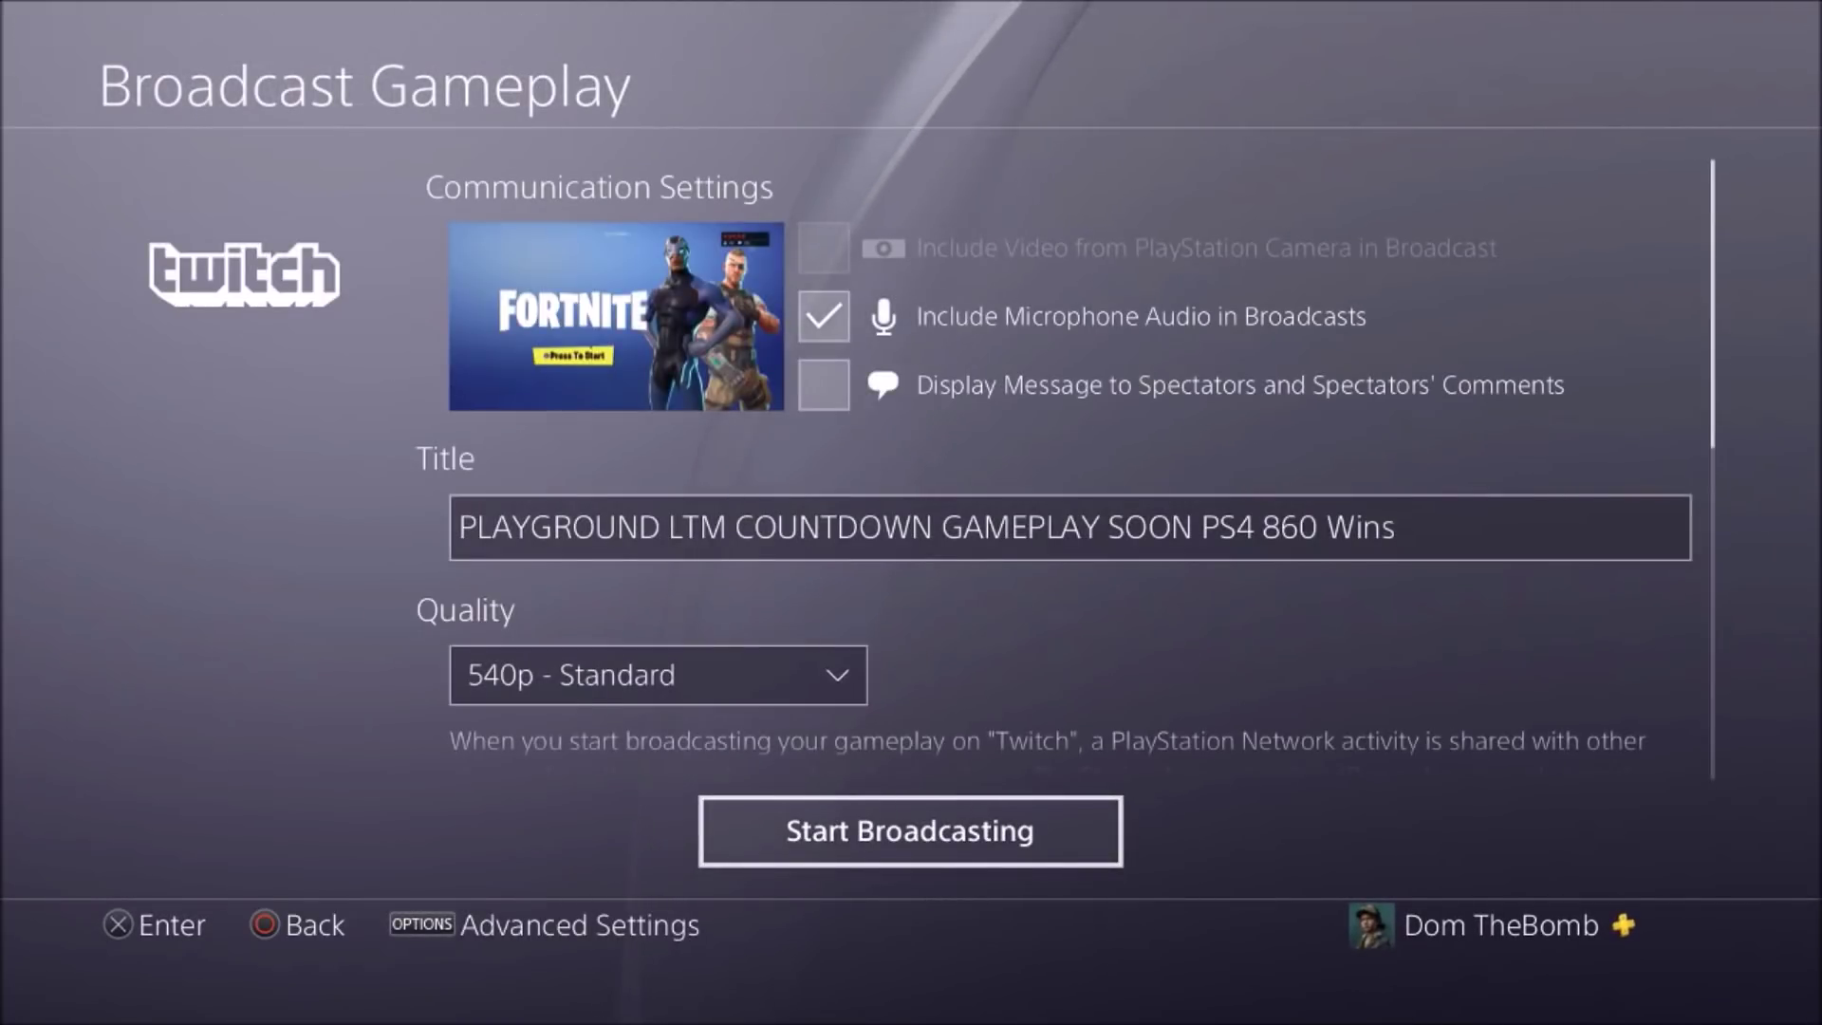
key(Up)
key(Up)
key(Up)
key(Up)
key(Up)
key(Up)
key(Up)
key(Up)
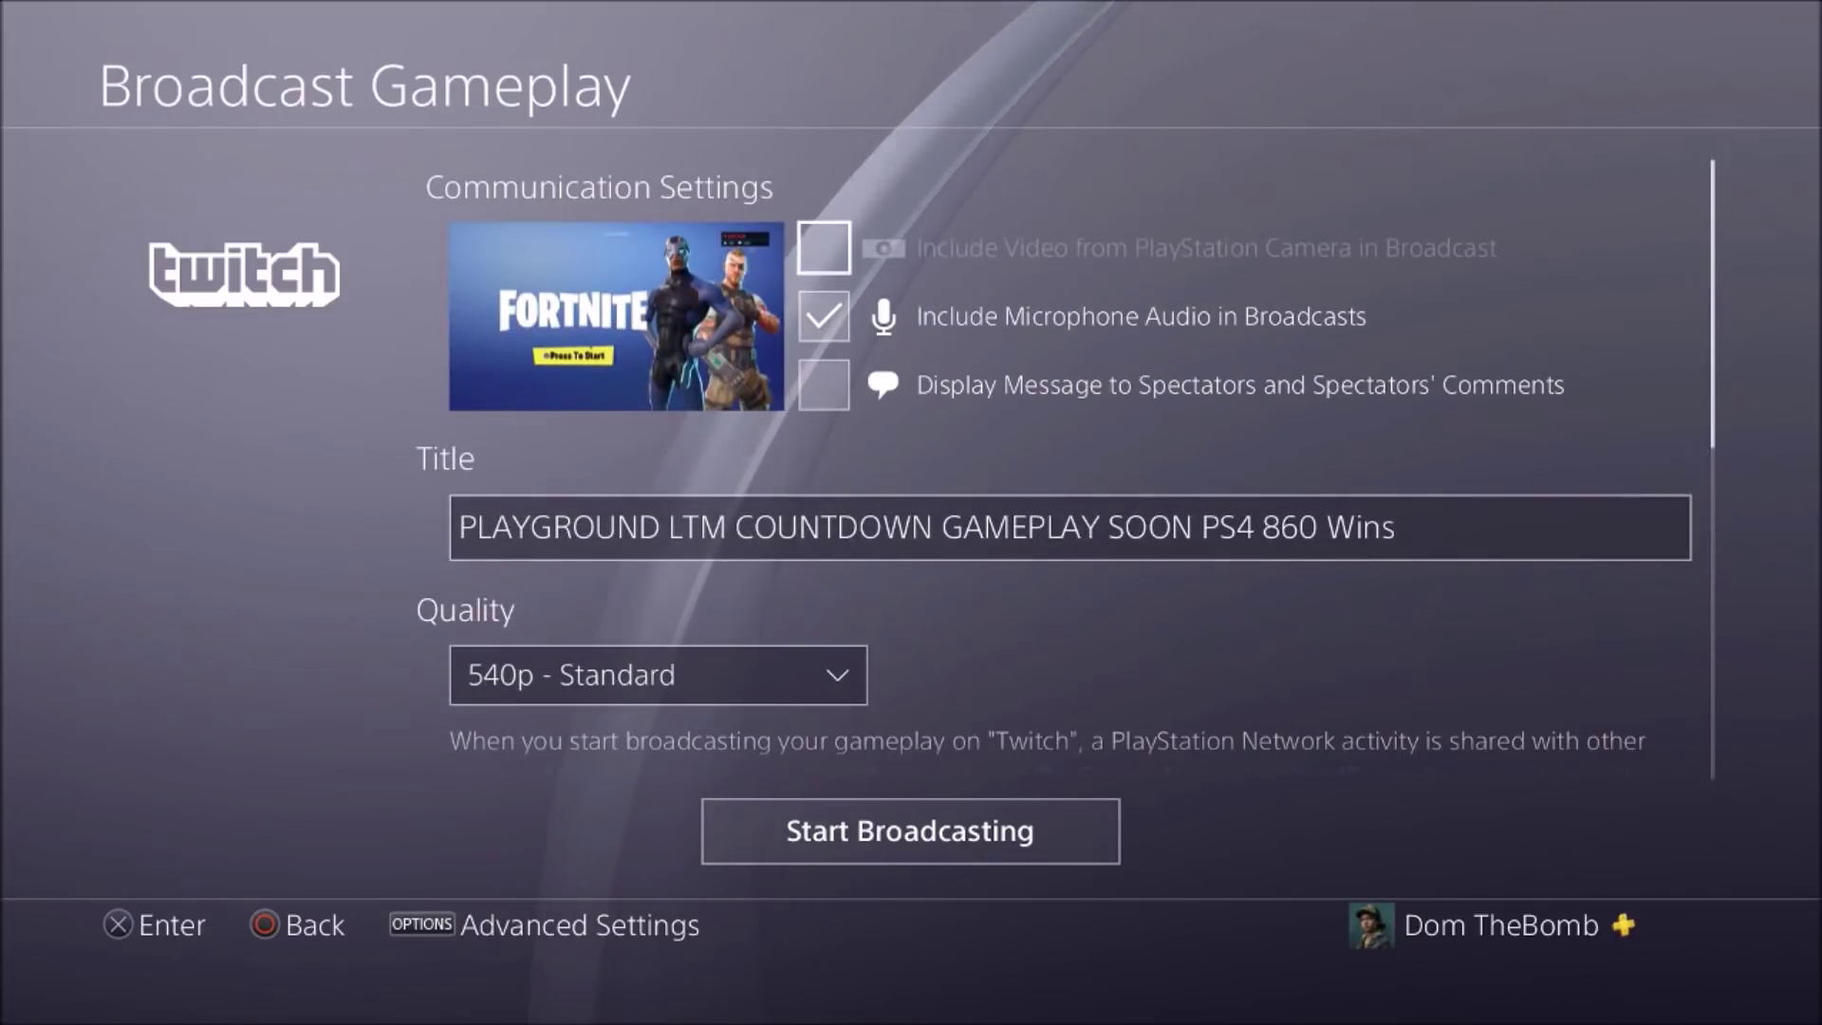
key(Return)
key(Return)
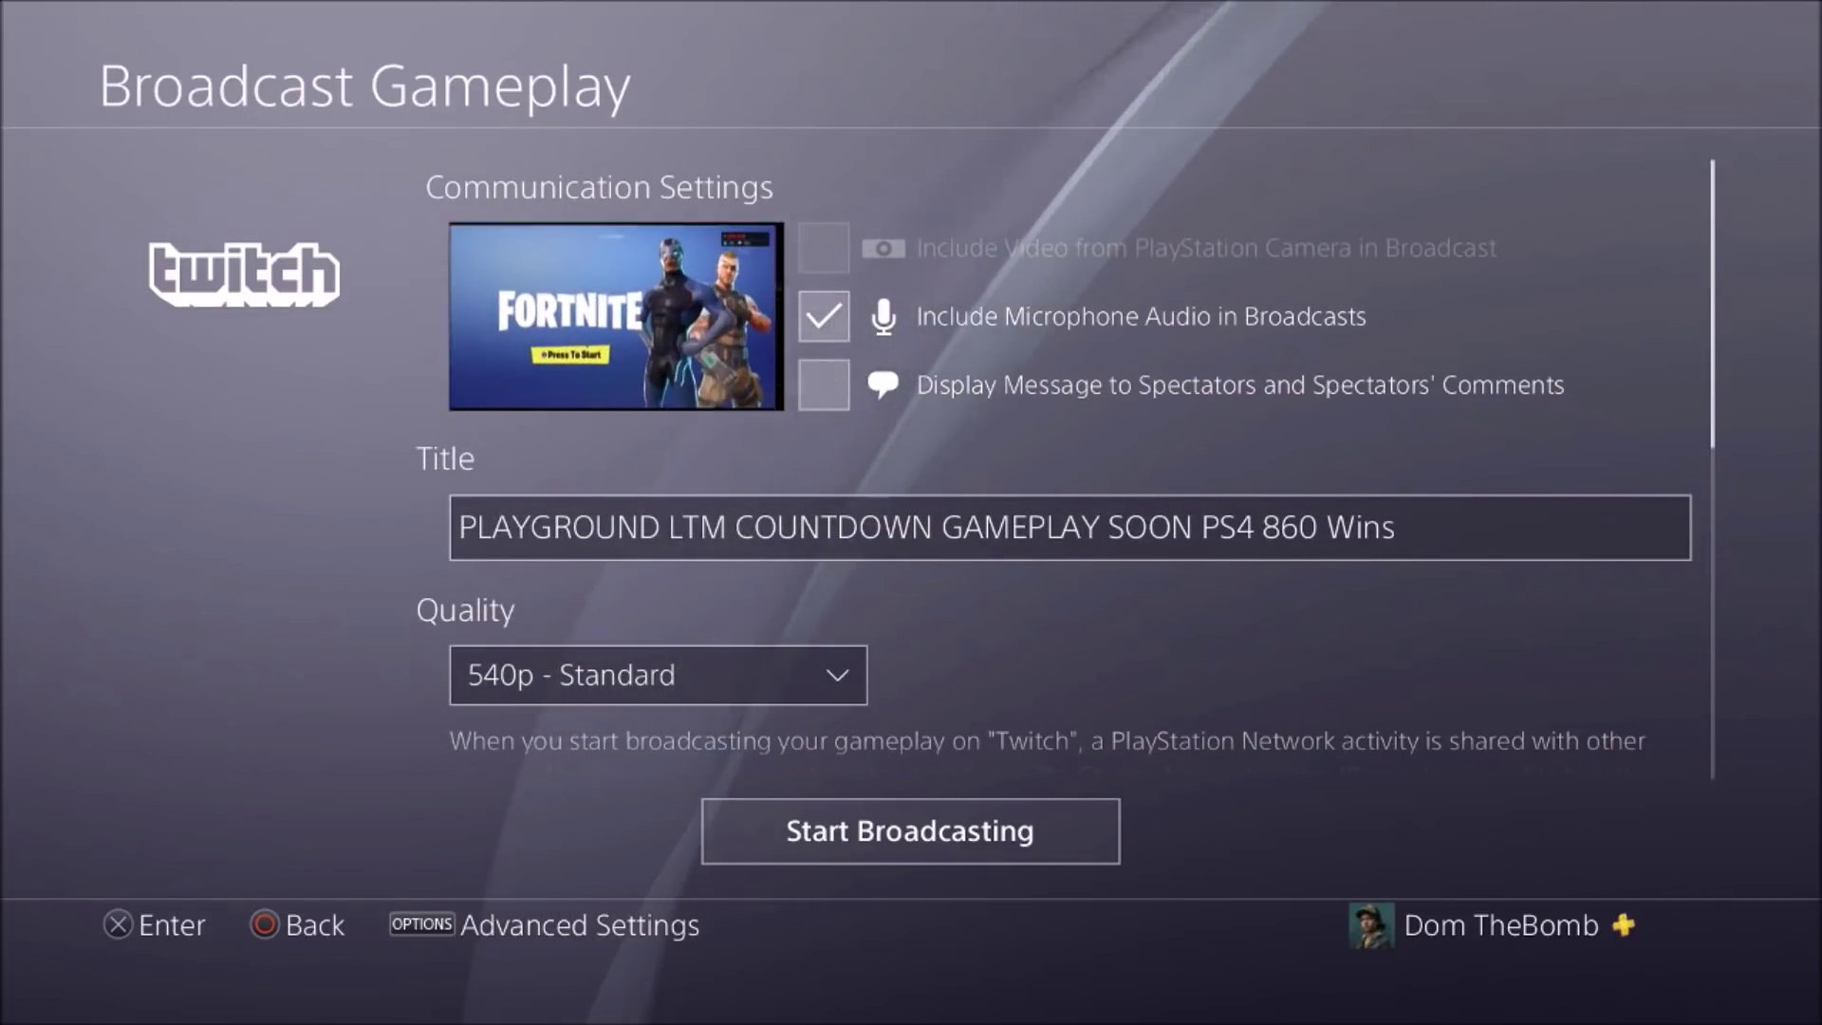
key(Return)
- Review the Quality options, keeping 540p - Standard, with spectator messages off
key(Return)
key(Down)
key(Down)
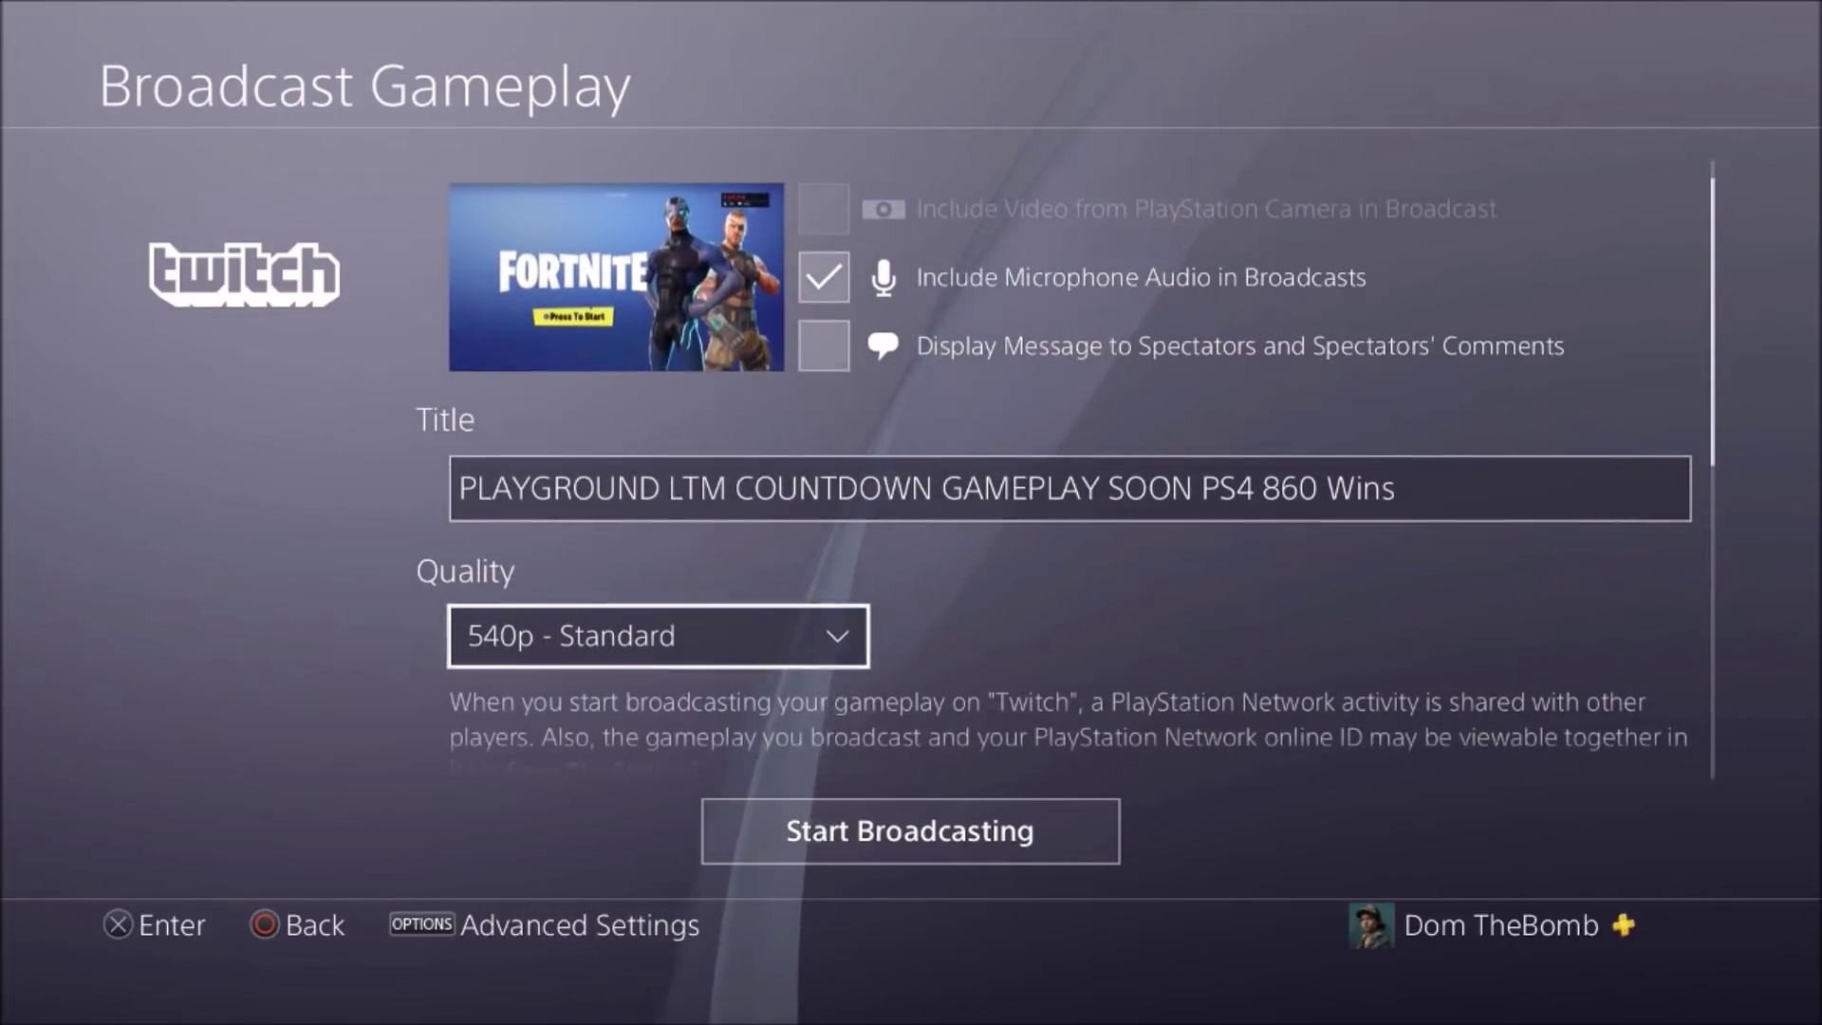
key(Up)
key(Down)
key(Return)
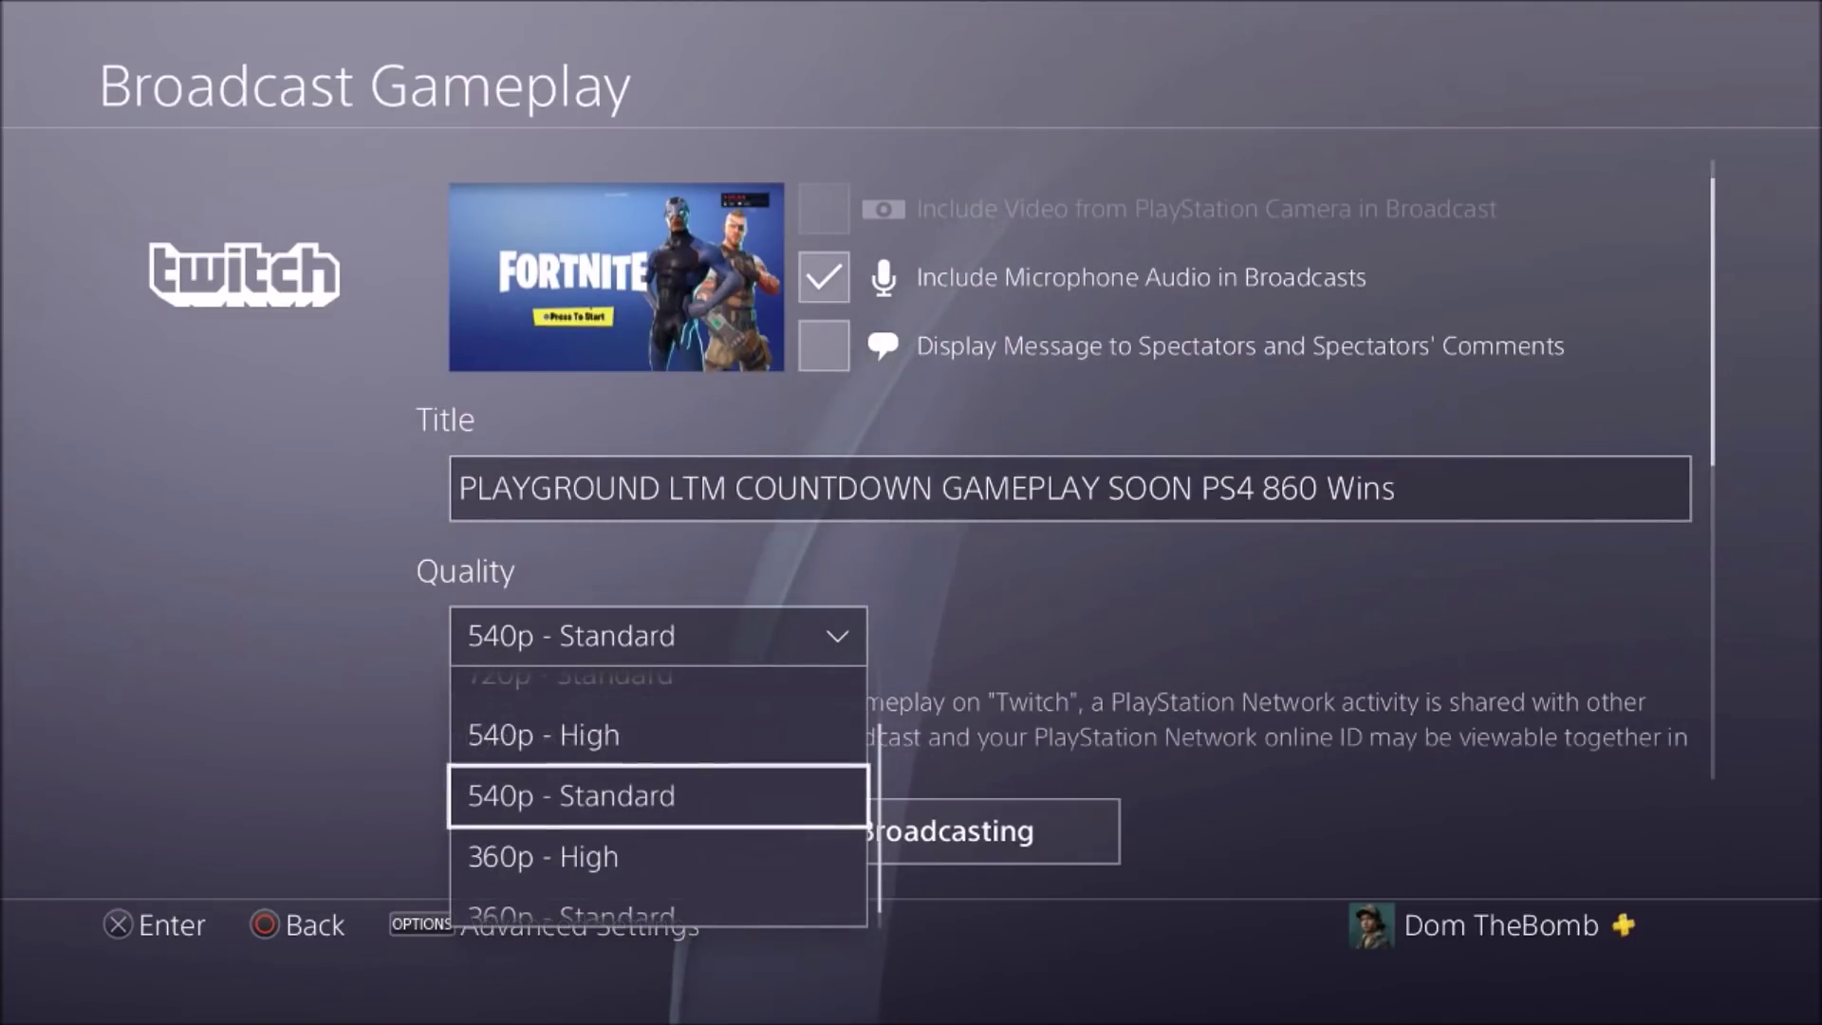
key(Up)
key(Up)
key(Up)
key(Down)
key(Down)
key(Down)
key(Down)
key(Down)
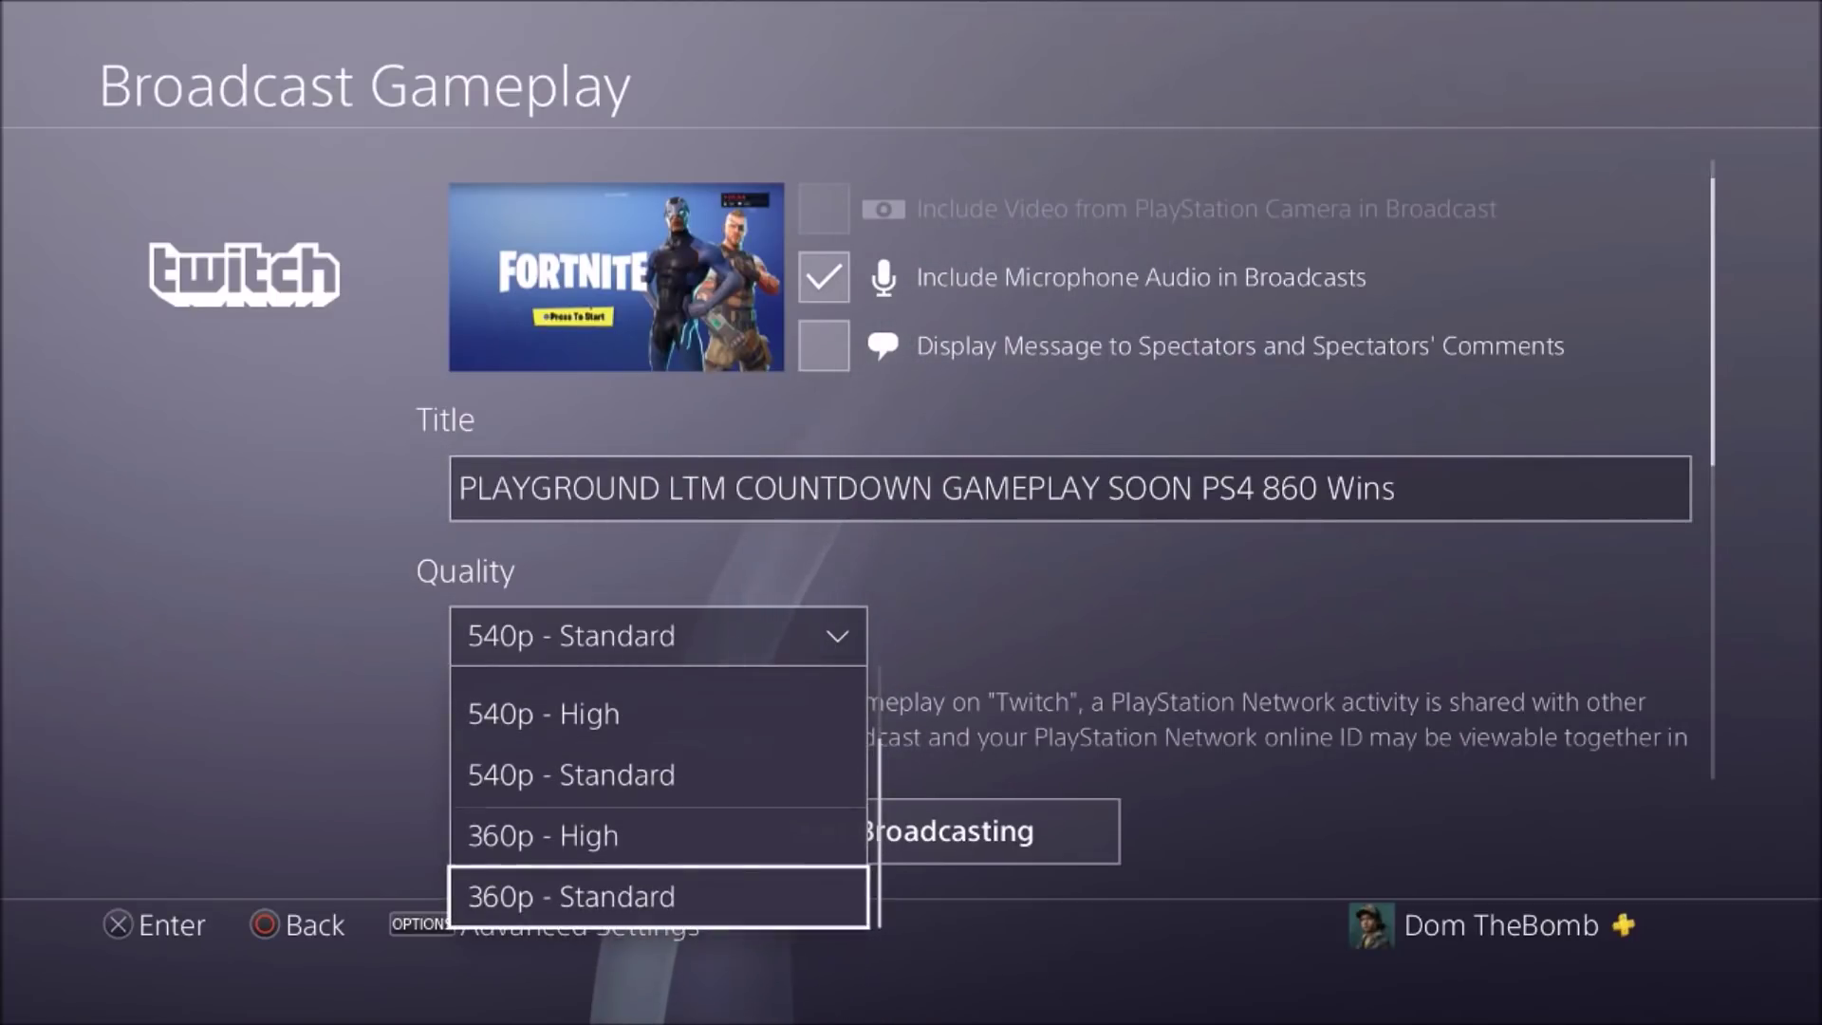
key(Return)
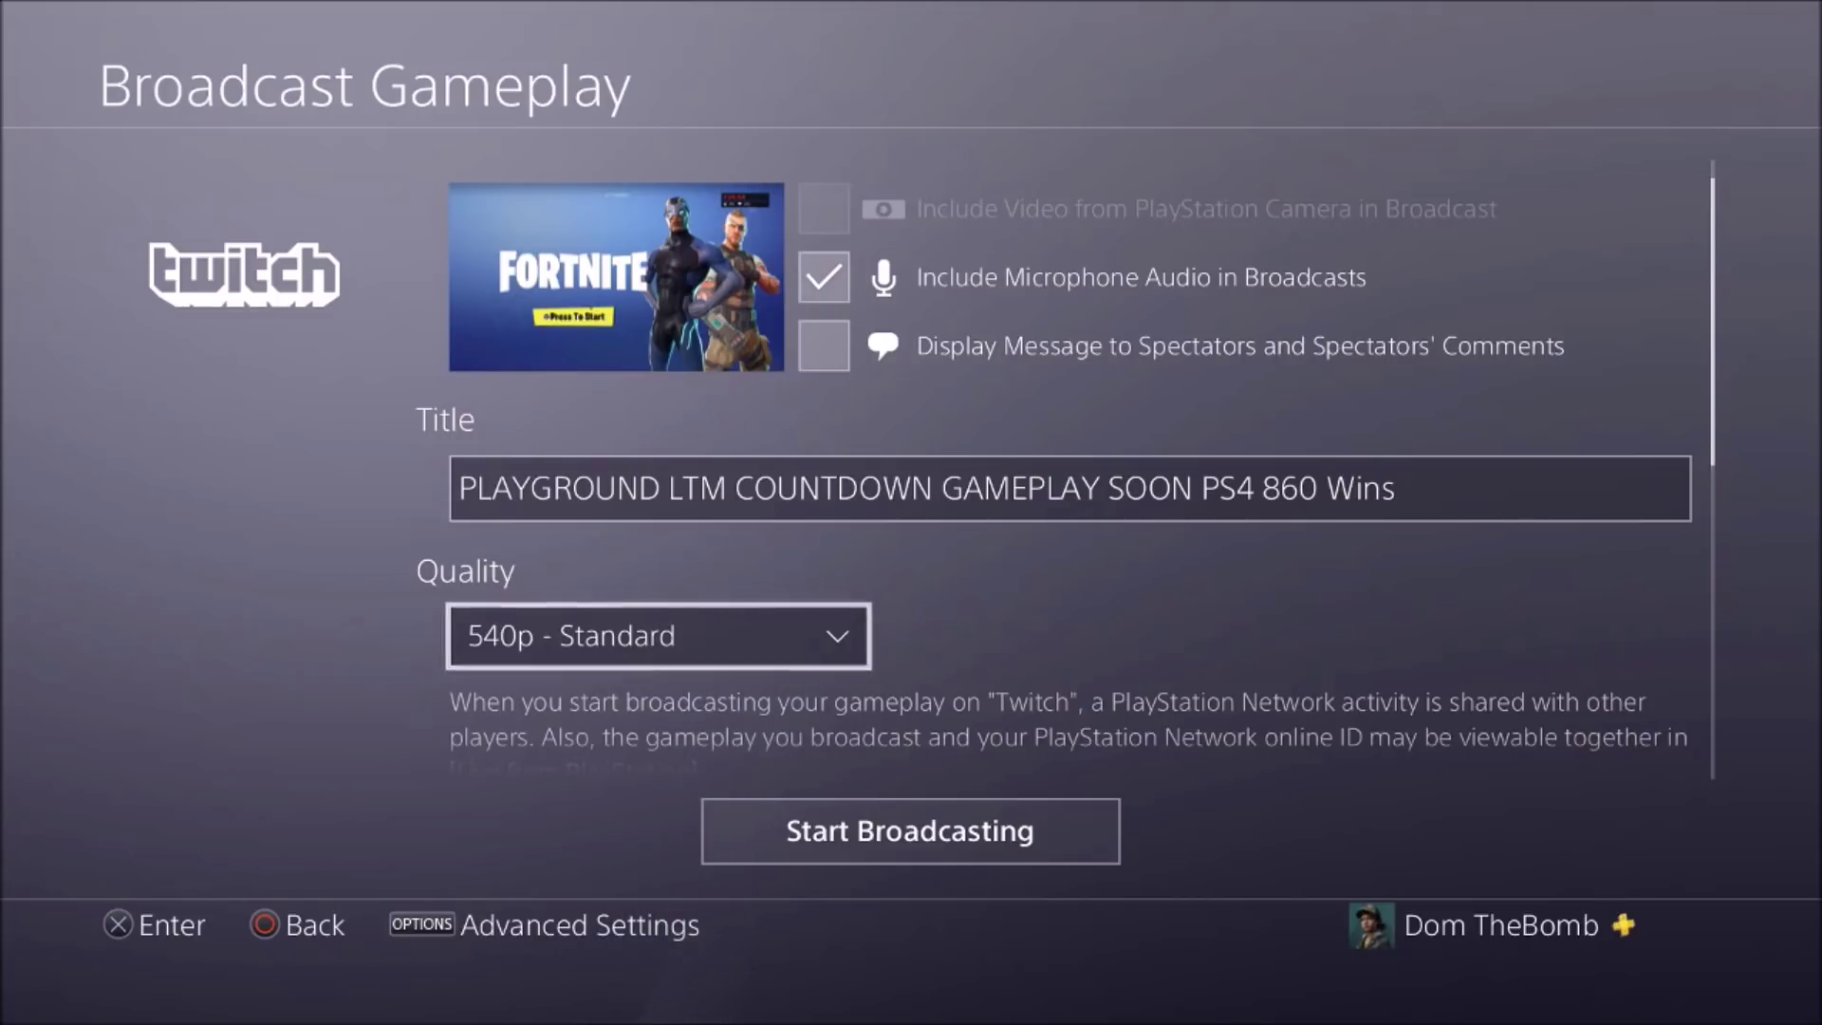
- Open the Twitch Advanced Settings and glance at Audio Sharing Settings
scroll(1065, 459, down, 3)
key(Down)
key(Down)
key(Down)
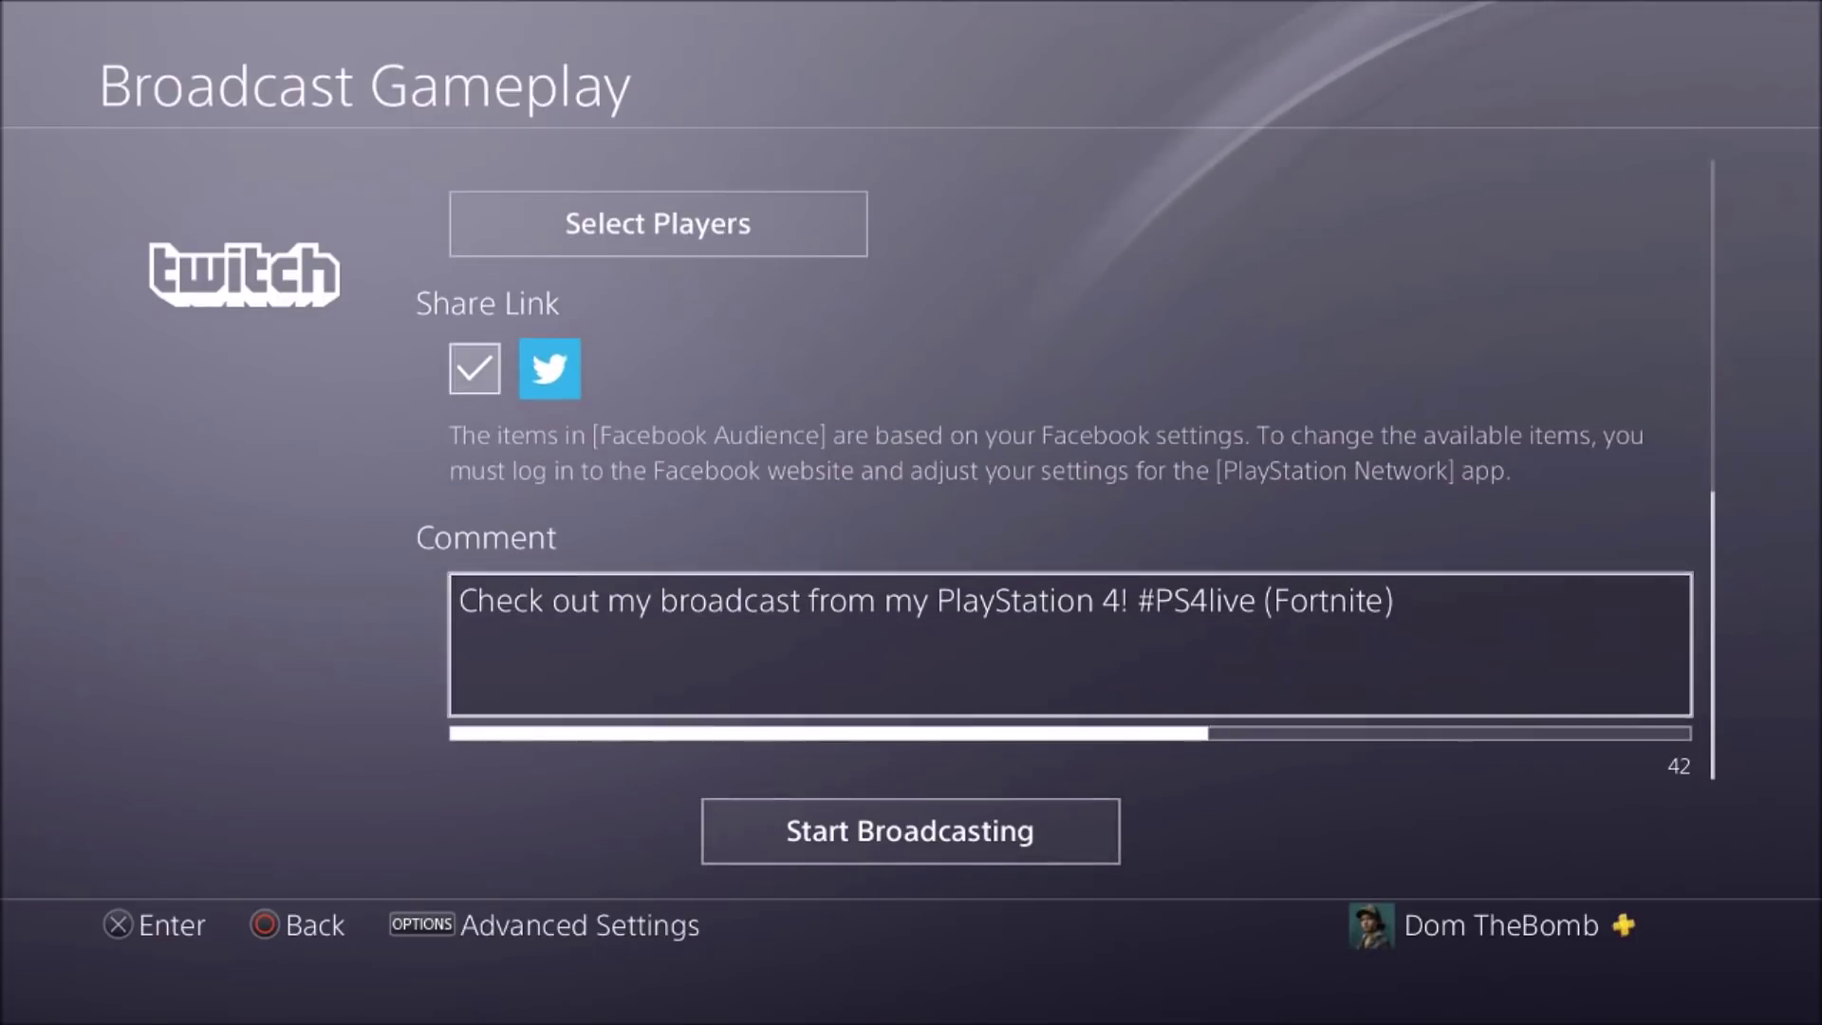
key(Up)
key(Up)
key(Up)
key(Up)
key(Up)
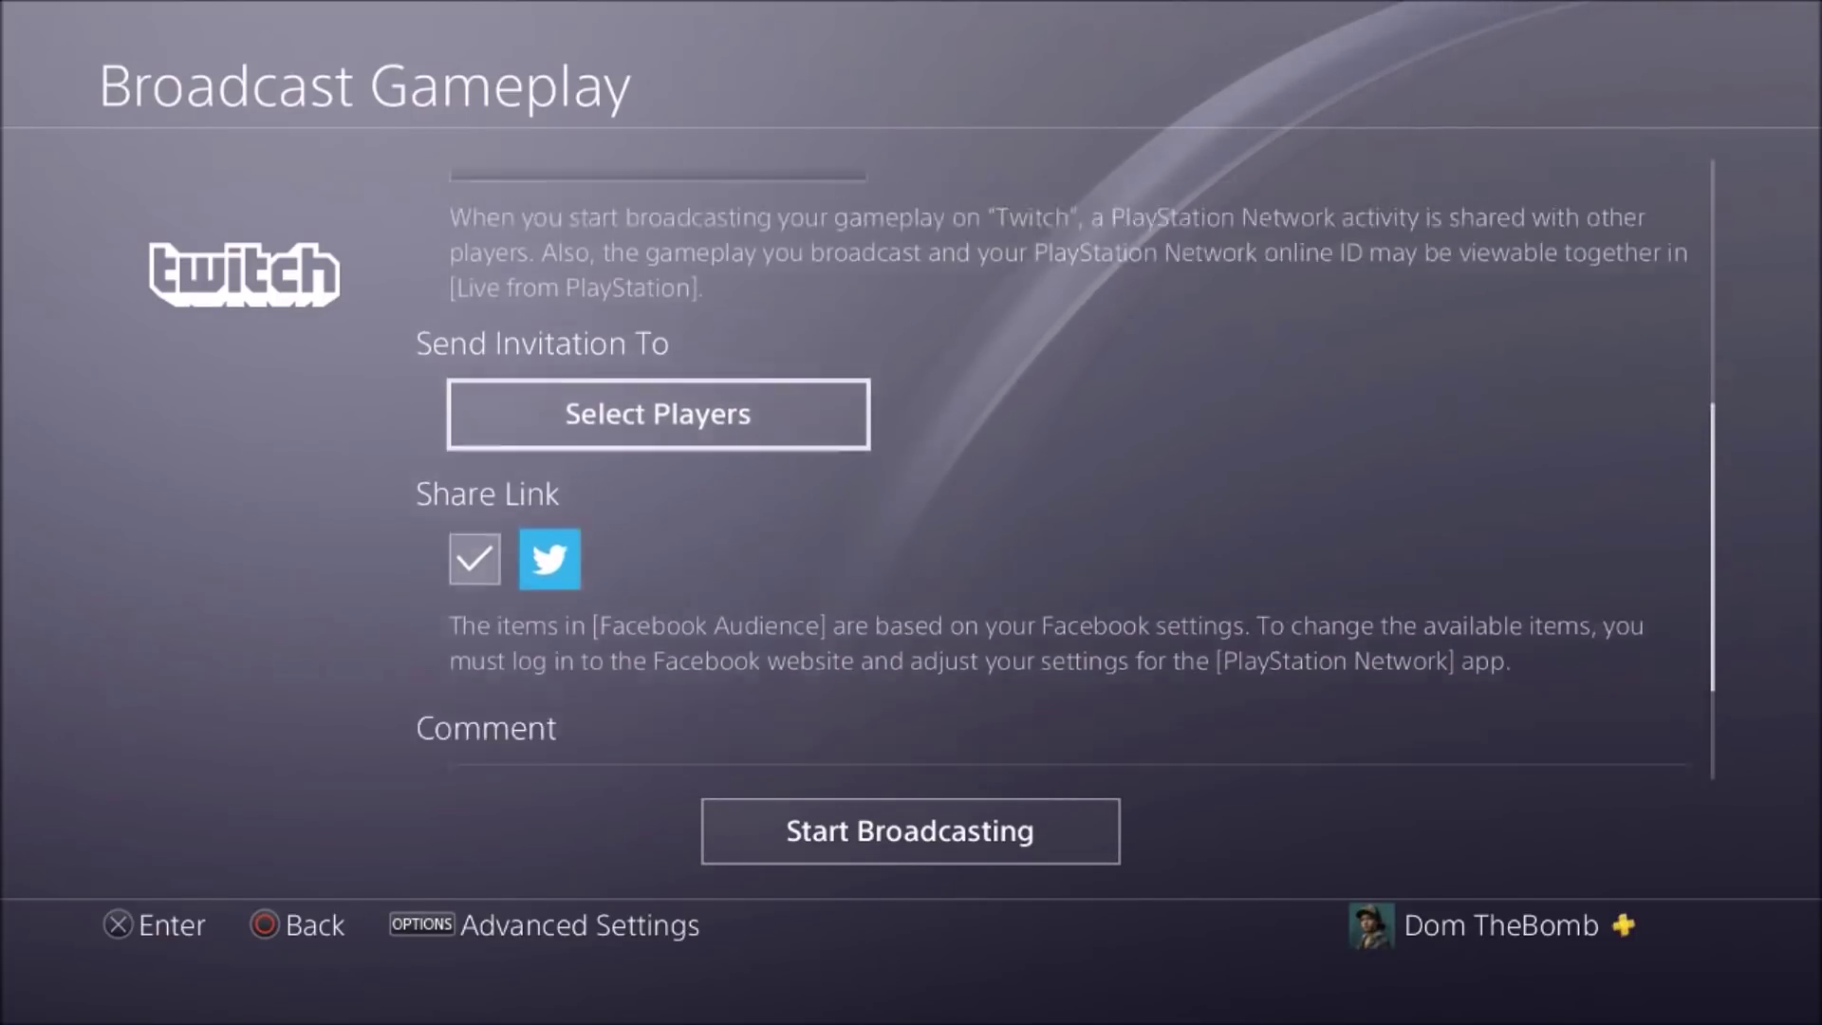
key(Down)
key(Down)
key(Return)
key(Escape)
key(Down)
key(Down)
key(Up)
key(Up)
key(Up)
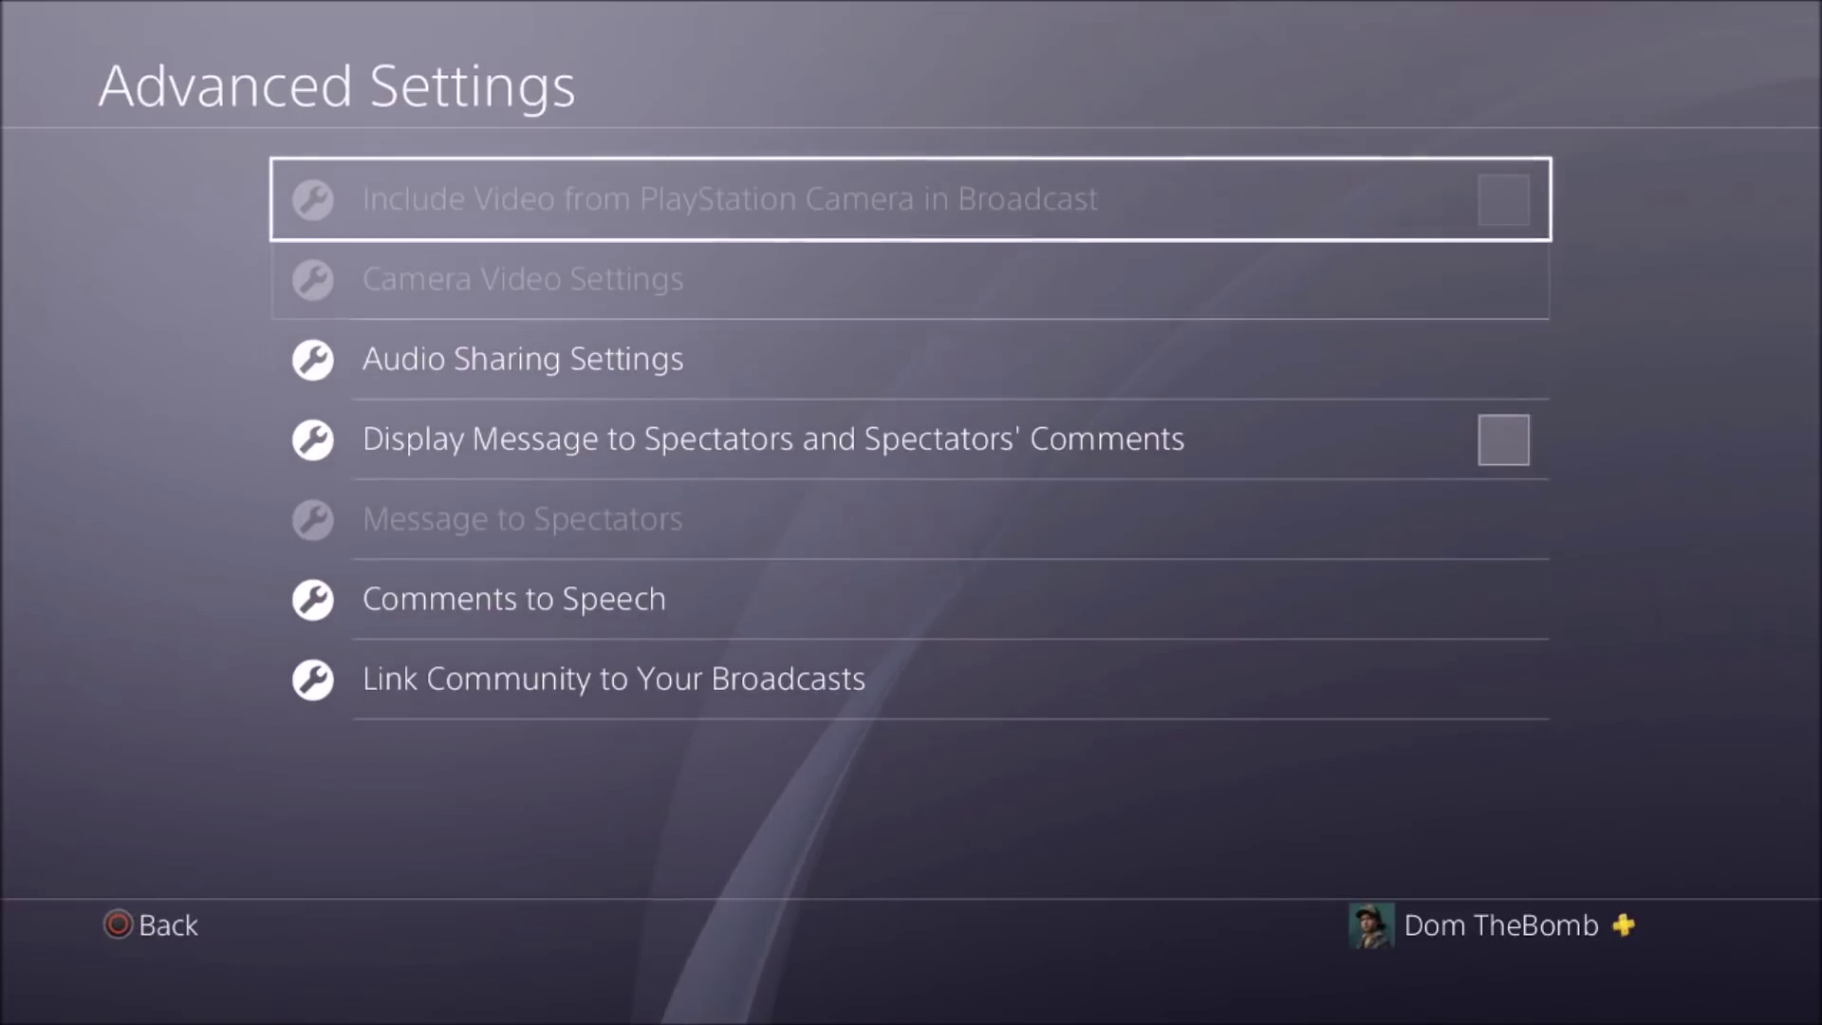